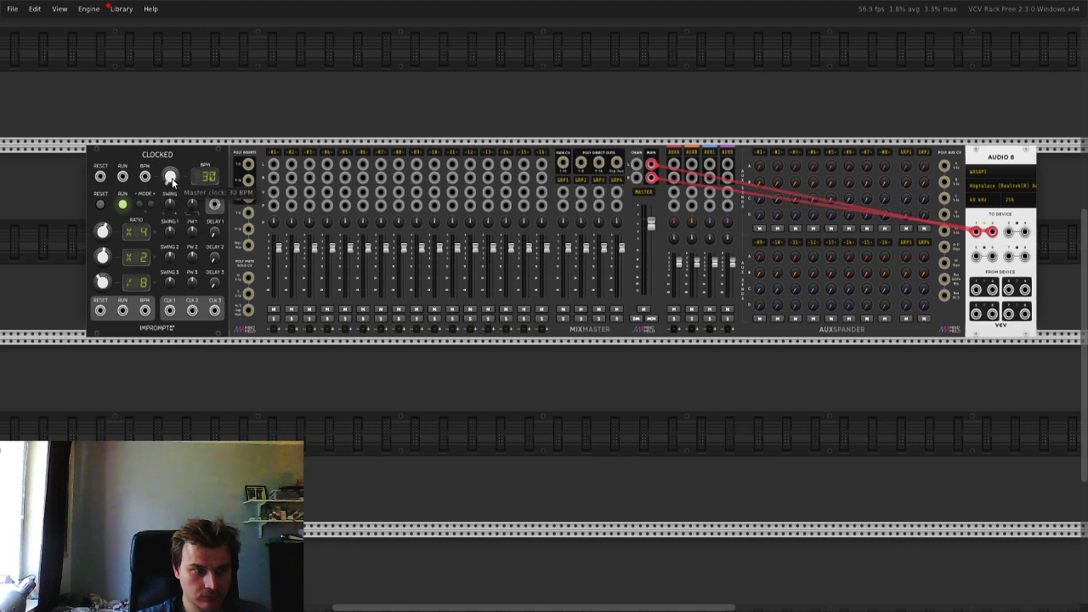
- Add the Vult Trummor 2 drum synthesizer and the GateSeq64 gate sequencer side by side, two rows beneath Clocked
{"action": "right_click", "coordinate": [213, 400]}
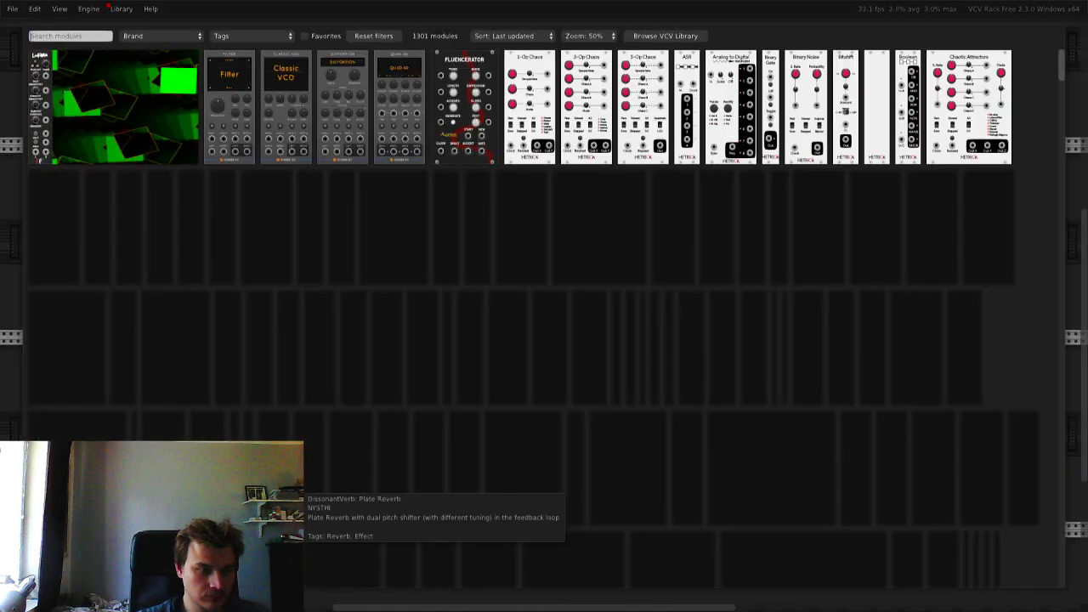
{"action": "type", "text": "trumm"}
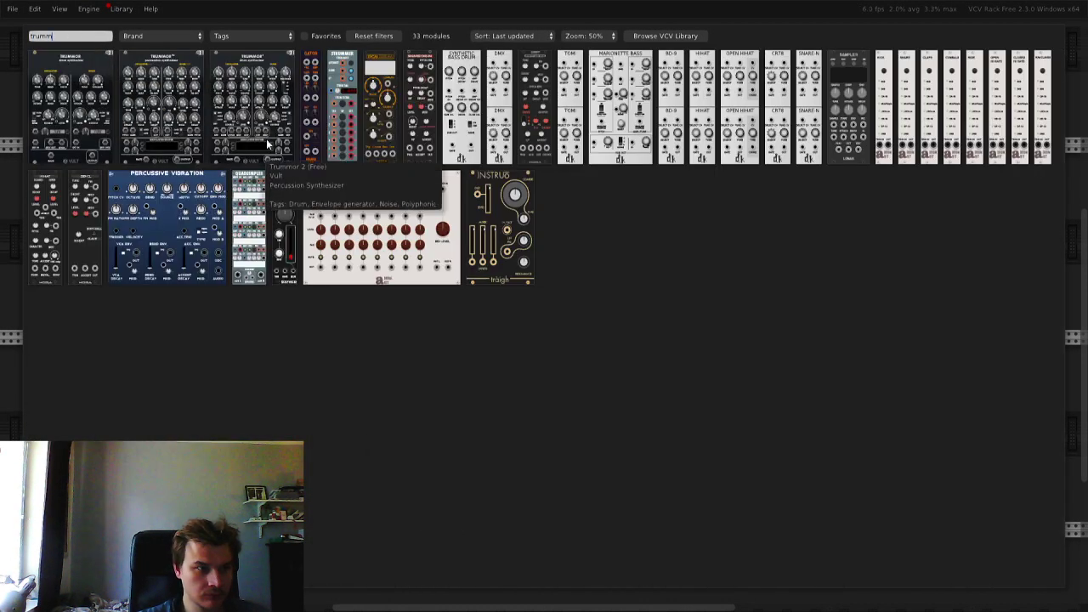
{"action": "left_click_drag", "start_coordinate": [262, 127], "coordinate": [286, 565]}
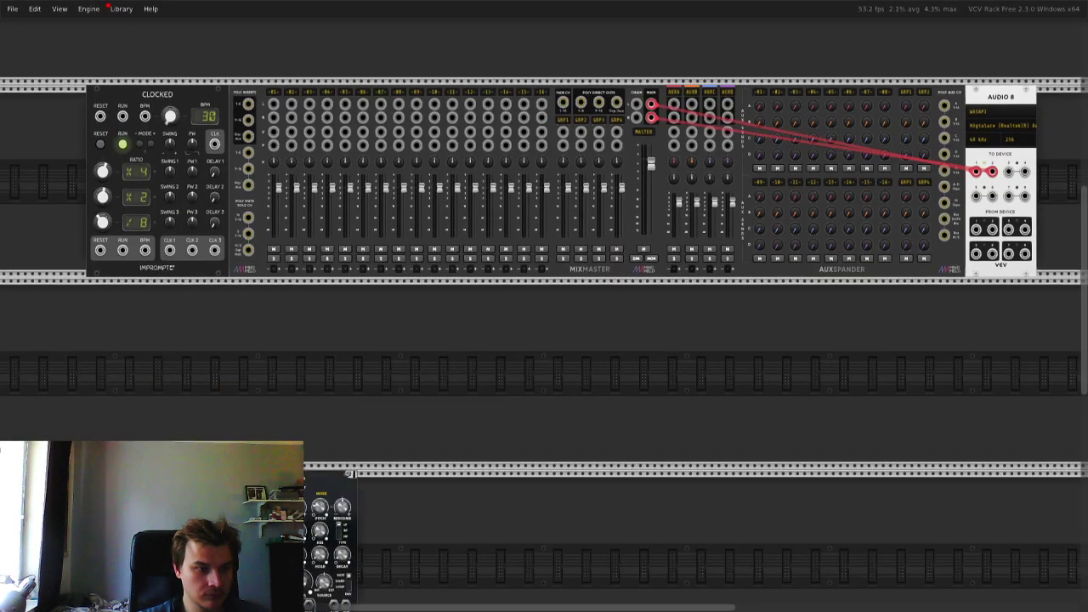
{"action": "right_click", "coordinate": [193, 510]}
{"action": "type", "text": "gate64"}
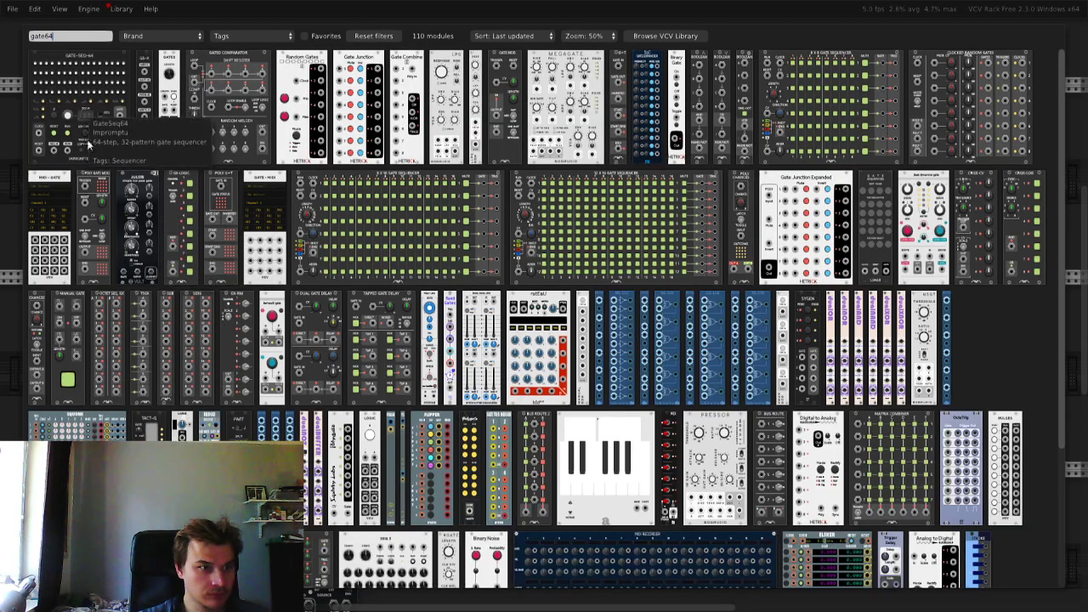
{"action": "left_click", "coordinate": [88, 142]}
- Add a NoteSeq sequencer module in the row directly beneath the MixMaster
{"action": "right_click", "coordinate": [178, 356]}
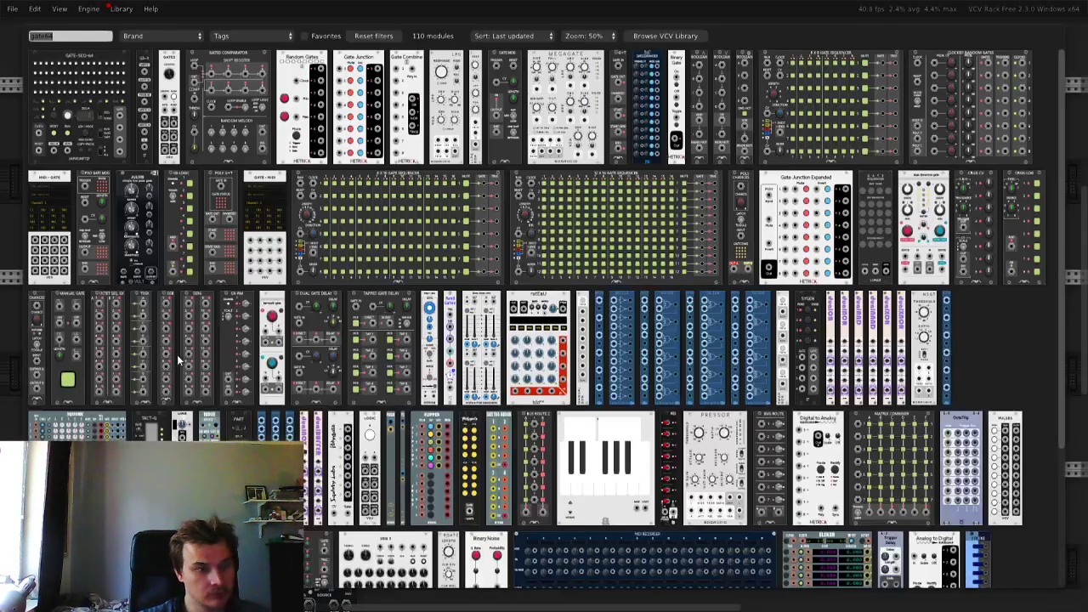
{"action": "type", "text": "note"}
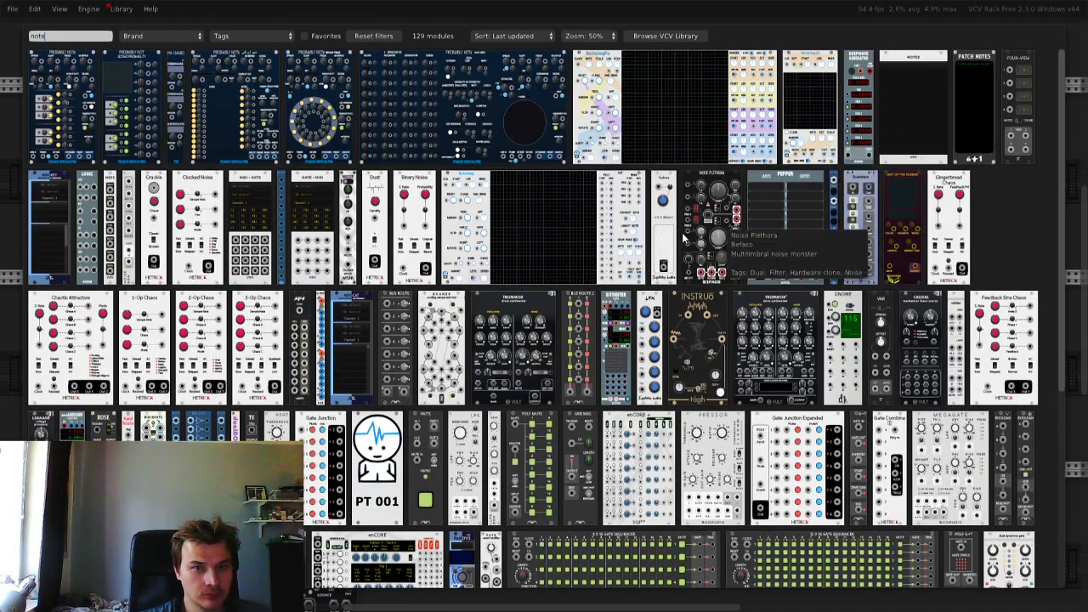
{"action": "left_click_drag", "start_coordinate": [524, 220], "coordinate": [398, 412]}
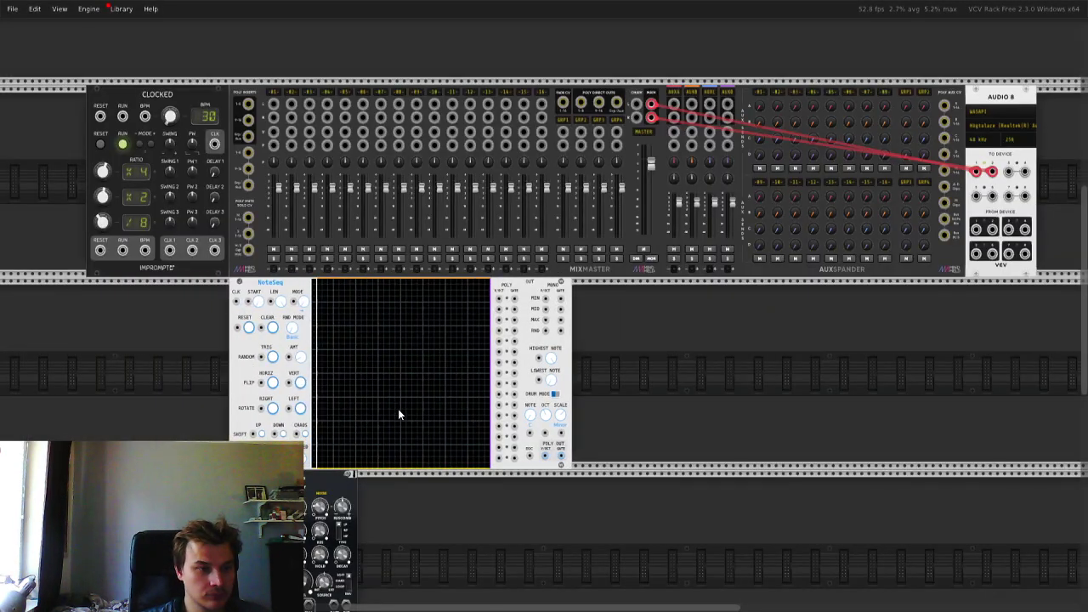
- Add a Bogaudio FM-OP module to the right of Trummor 2 and duplicate it twice to make three operators
{"action": "scroll", "coordinate": [748, 412], "scroll_direction": "down", "scroll_amount": 2}
{"action": "right_click", "coordinate": [748, 412]}
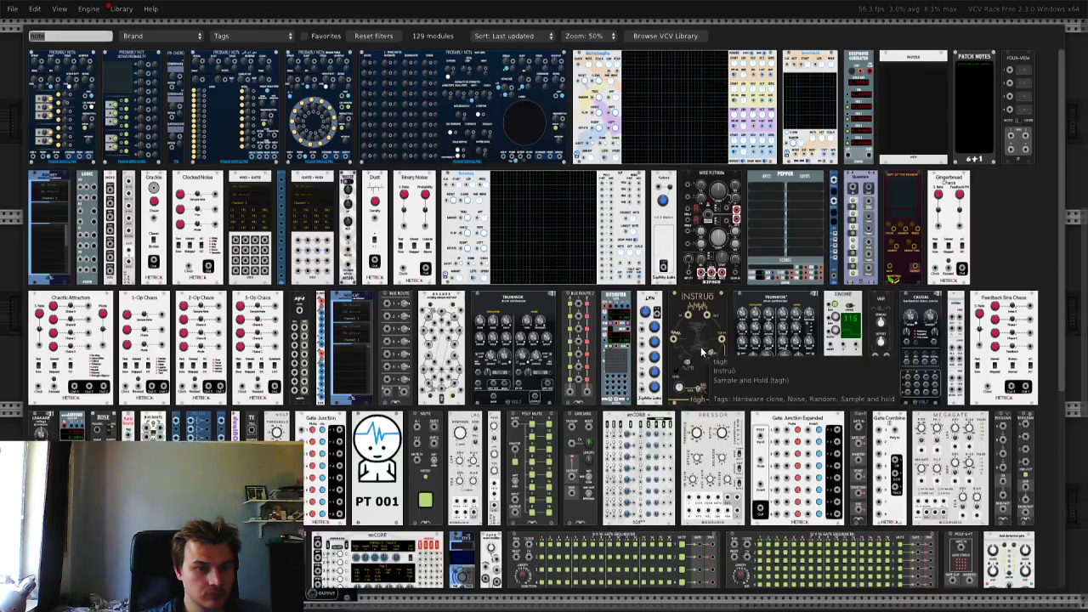
{"action": "type", "text": "fm"}
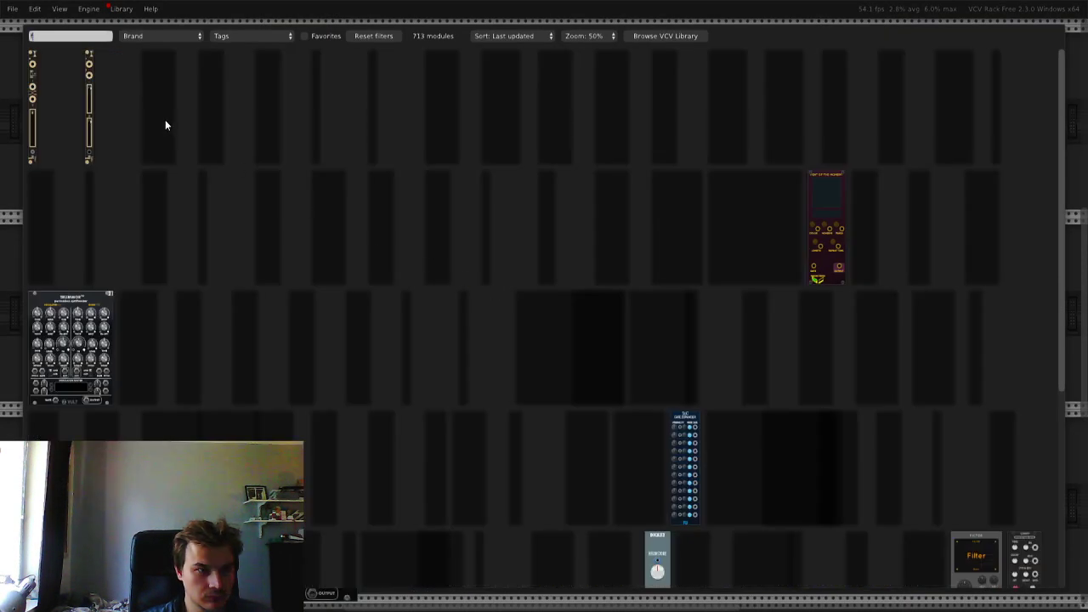
{"action": "left_click_drag", "start_coordinate": [234, 111], "coordinate": [634, 479]}
{"action": "key", "text": "ctrl+d"}
{"action": "key", "text": "ctrl+d"}
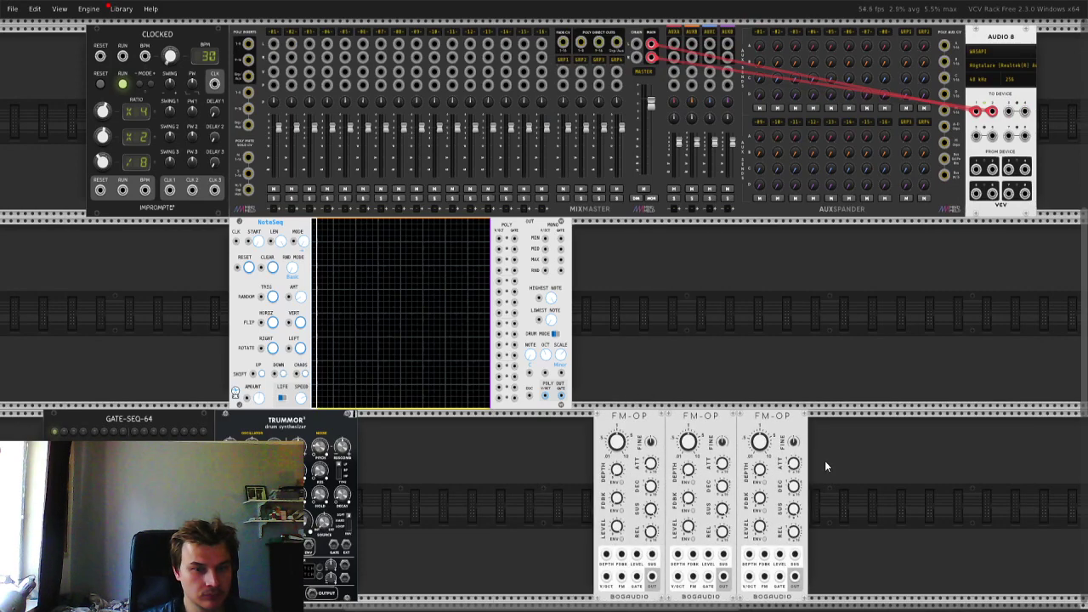
- Add a VCA module to the right of NoteSeq and duplicate it twice to make three VCAs
{"action": "right_click", "coordinate": [803, 451]}
{"action": "type", "text": "vca"}
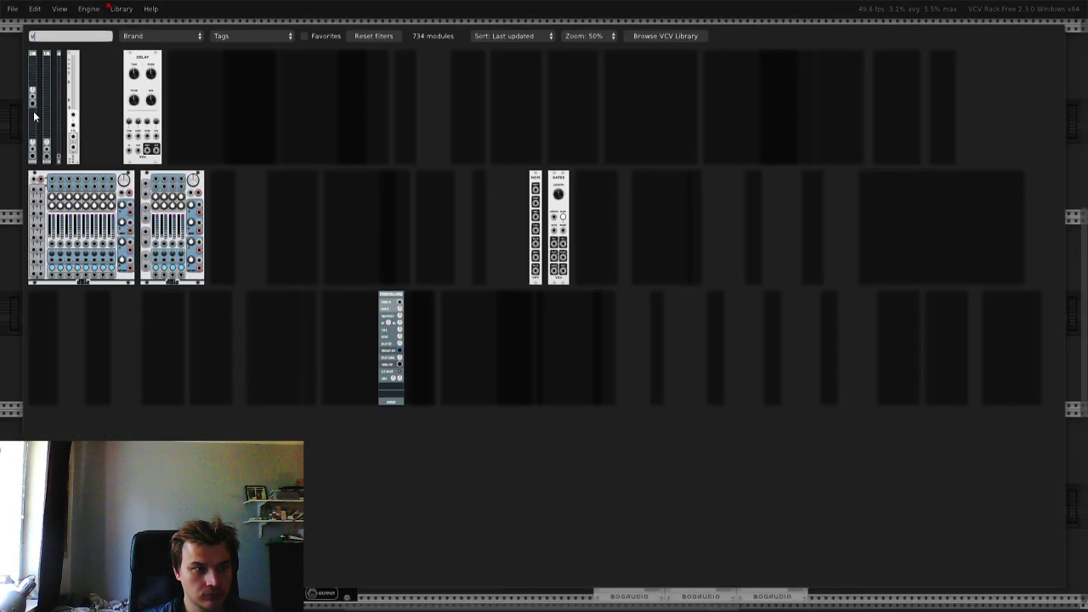
{"action": "left_click_drag", "start_coordinate": [333, 77], "coordinate": [672, 234]}
{"action": "key", "text": "ctrl+d"}
{"action": "key", "text": "ctrl+d"}
- Add an AD envelope module immediately to the left of the three VCAs
{"action": "right_click", "coordinate": [646, 323]}
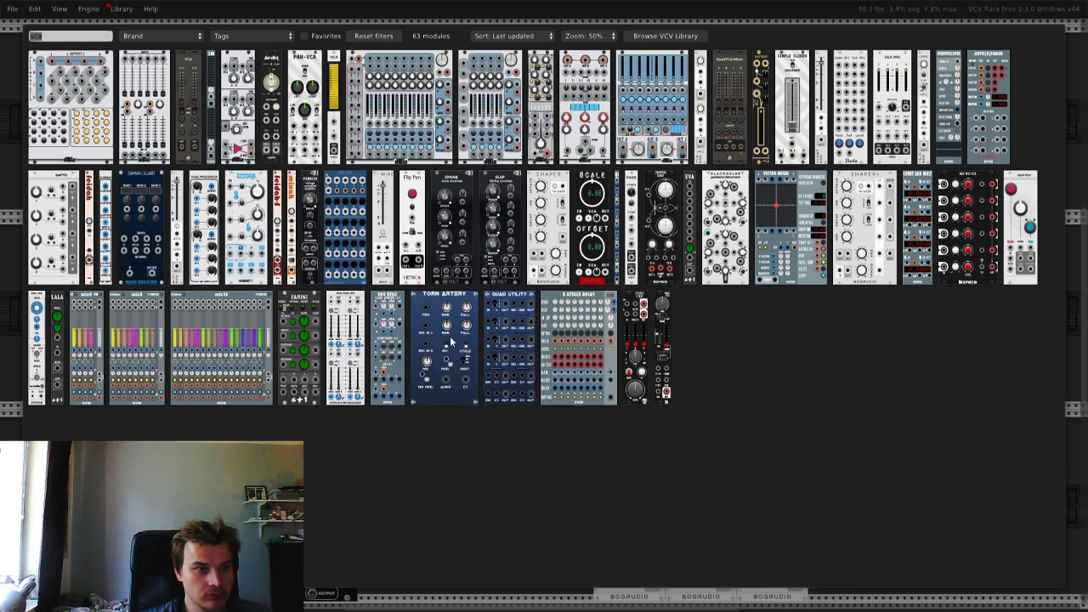
{"action": "type", "text": "ad"}
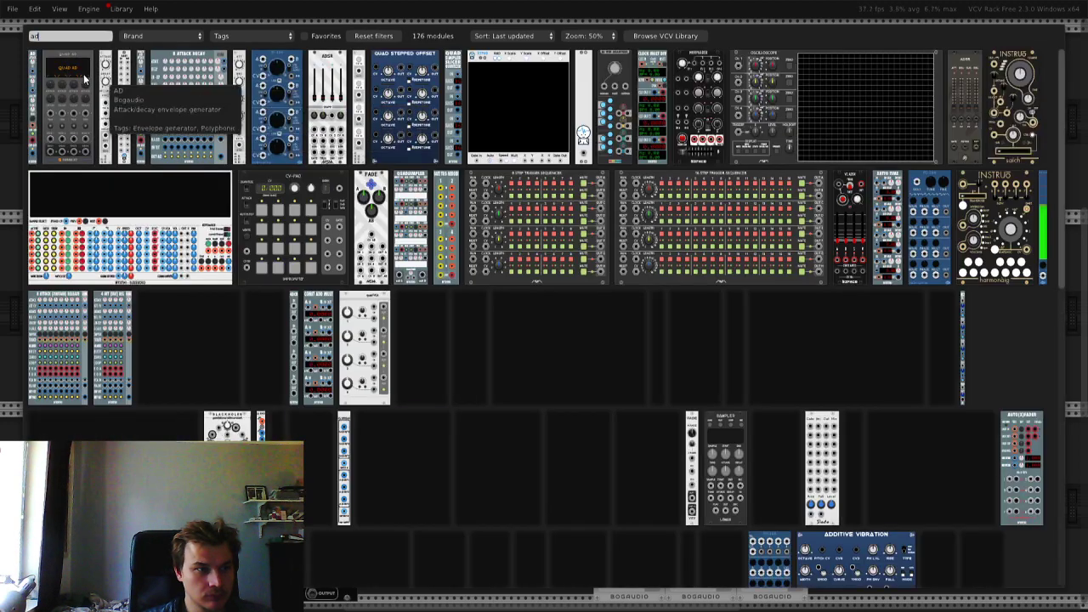
{"action": "left_click_drag", "start_coordinate": [30, 79], "coordinate": [650, 285]}
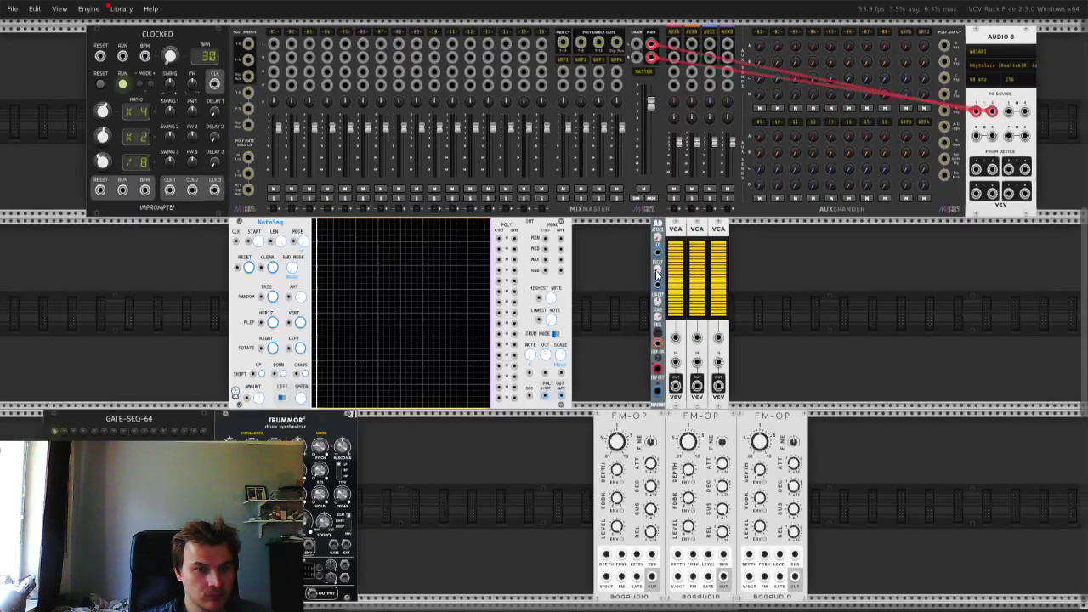
- Add the Surge XT Filter between Trummor 2 and the FM-OP modules, and the Fluencerator beneath Clocked
{"action": "right_click", "coordinate": [587, 287]}
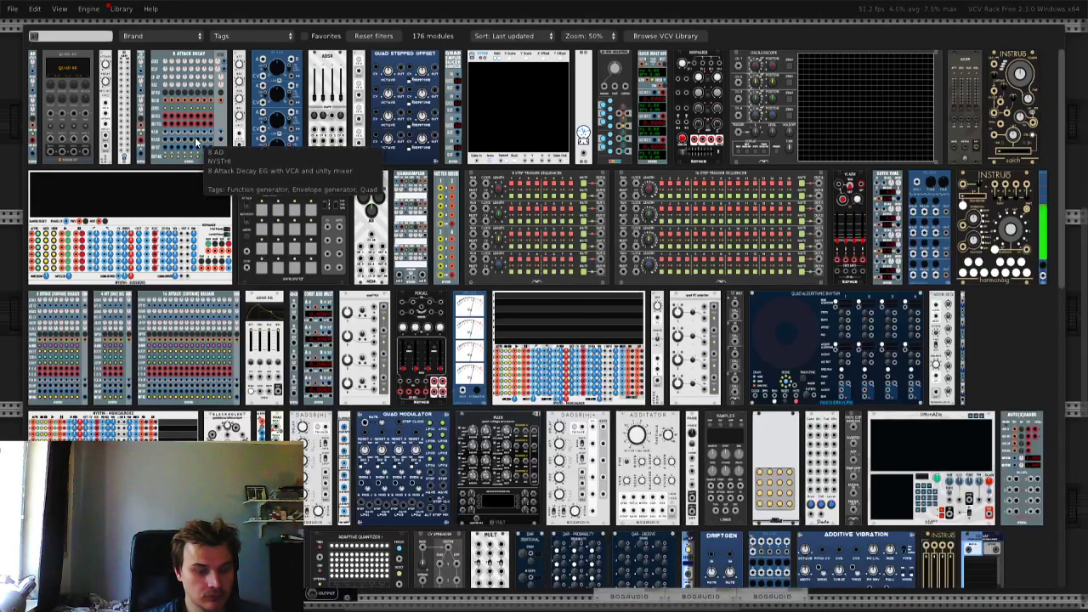
{"action": "key", "text": "BackSpace"}
{"action": "left_click_drag", "start_coordinate": [235, 112], "coordinate": [457, 555]}
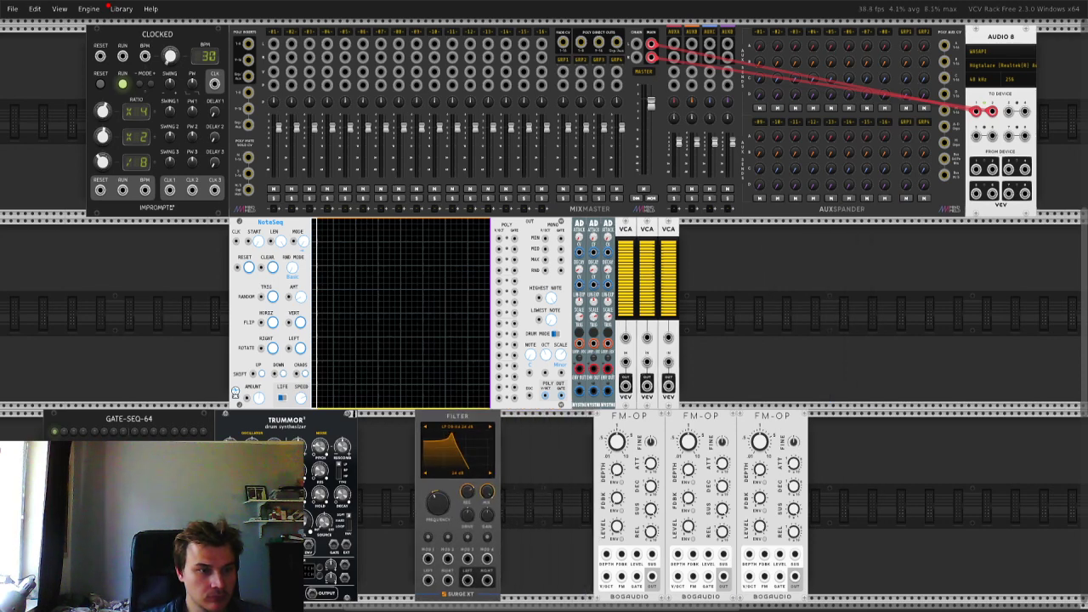
{"action": "right_click", "coordinate": [70, 324]}
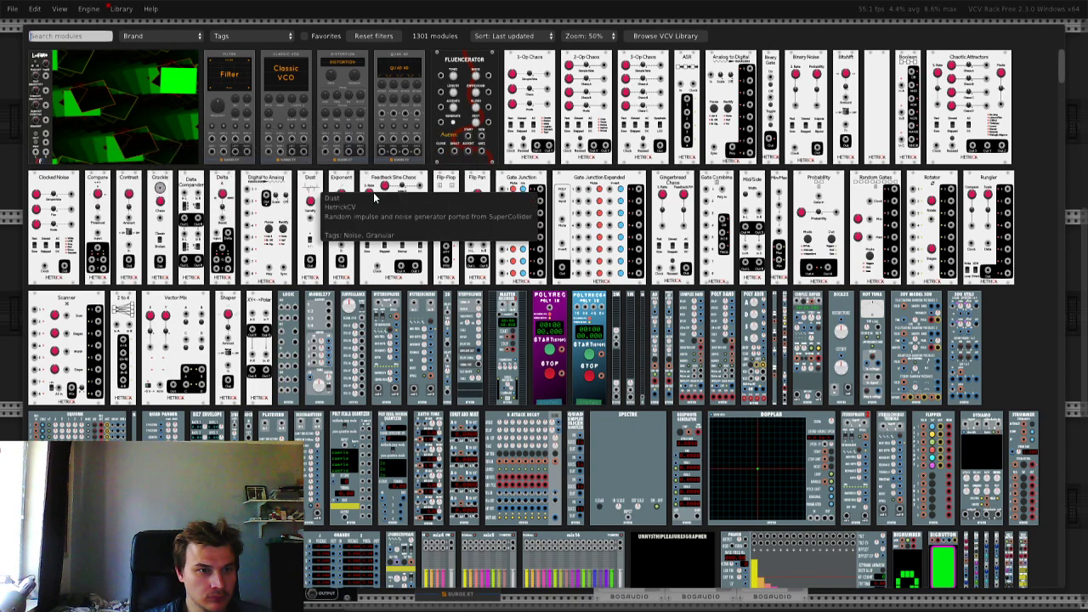
{"action": "left_click", "coordinate": [440, 138]}
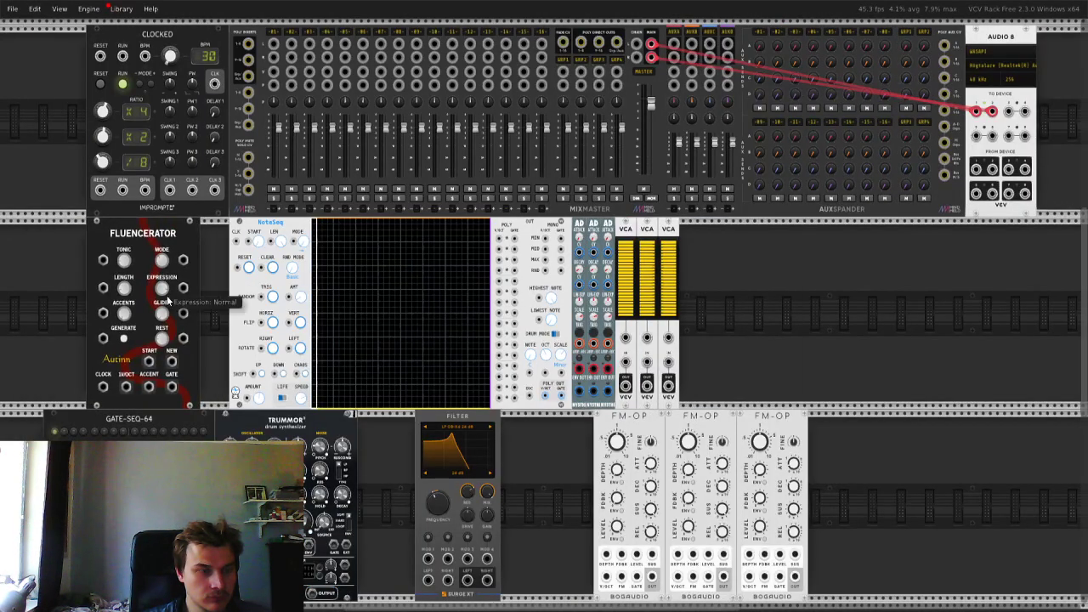
- Move the AD and VCA modules together to the row's right end beneath Audio 8, and shift NoteSeq to the right
{"action": "left_click_drag", "start_coordinate": [736, 276], "coordinate": [579, 314]}
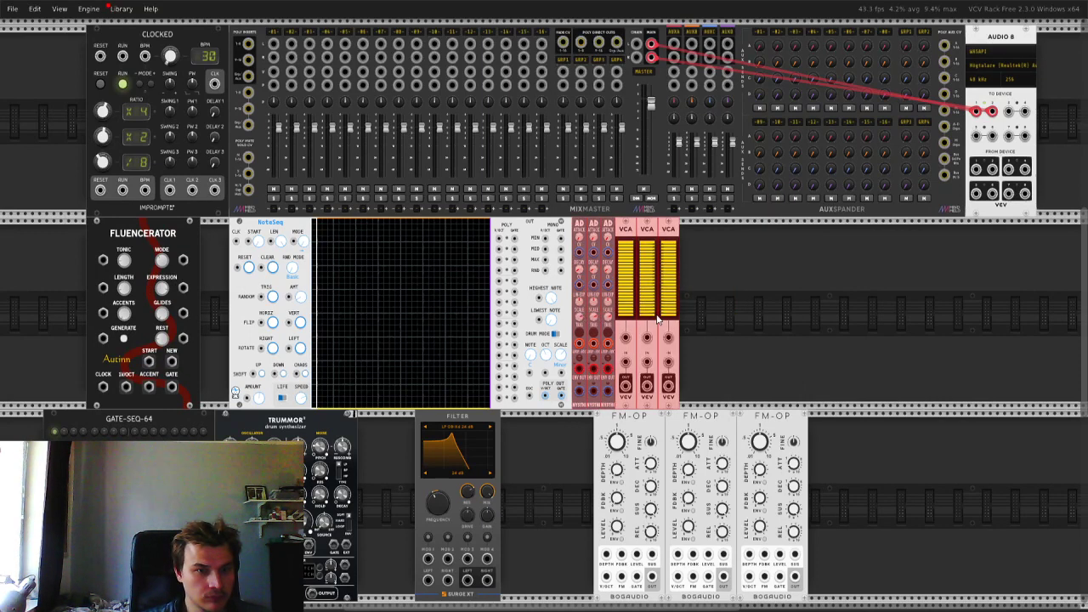
{"action": "left_click_drag", "start_coordinate": [656, 319], "coordinate": [1003, 328]}
{"action": "left_click", "coordinate": [816, 337]}
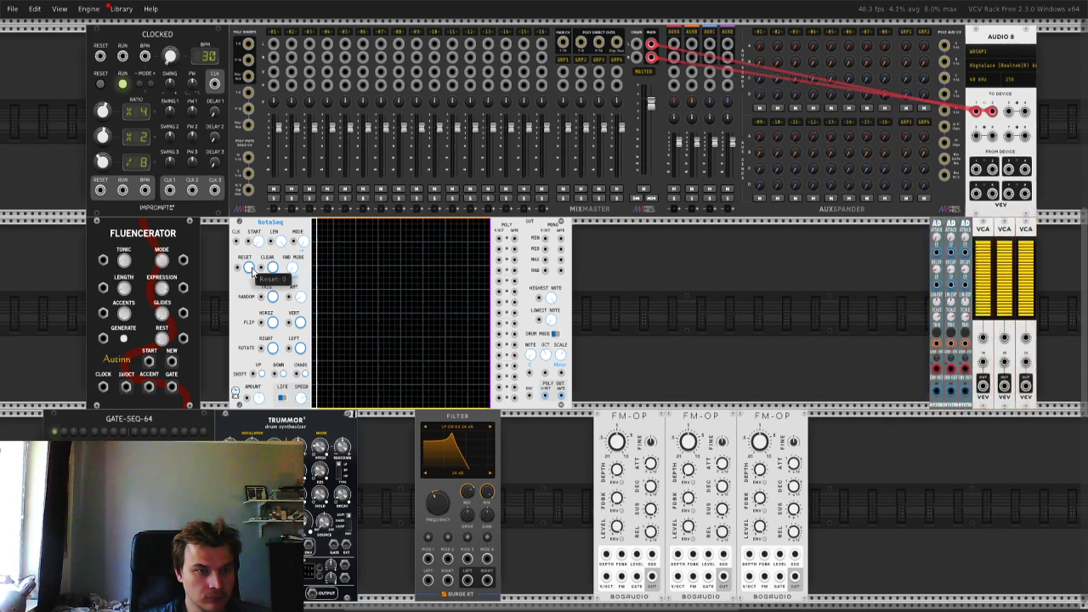
{"action": "left_click_drag", "start_coordinate": [305, 227], "coordinate": [582, 271]}
- Add the Surge XT Classic VCO and Quad AD beside Fluencerator, and move the Filter between them
{"action": "right_click", "coordinate": [400, 297]}
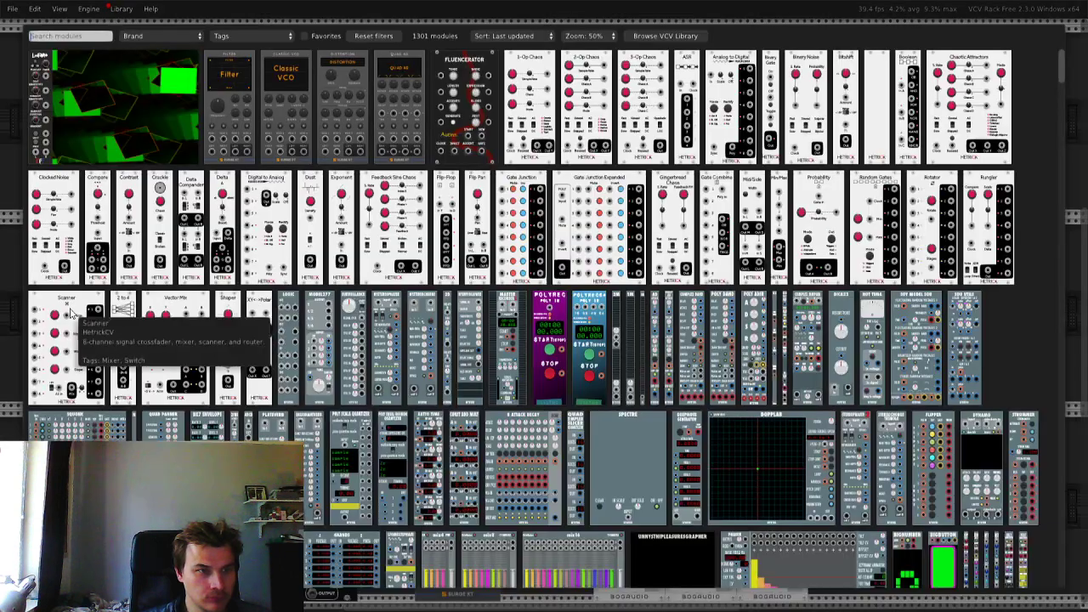
{"action": "left_click", "coordinate": [231, 115]}
{"action": "left_click_drag", "start_coordinate": [455, 437], "coordinate": [376, 330]}
{"action": "right_click", "coordinate": [461, 302]}
{"action": "left_click_drag", "start_coordinate": [400, 115], "coordinate": [428, 265]}
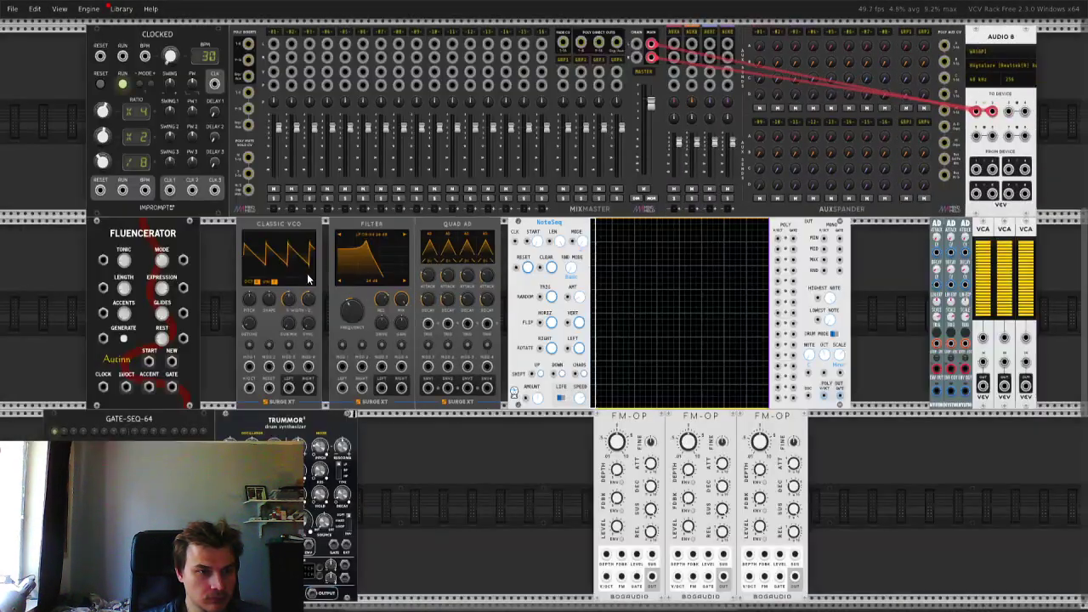
- Join the Classic VCO, Filter and Quad AD without gaps and move the group flush against Fluencerator
{"action": "mouse_move", "coordinate": [264, 291]}
{"action": "left_mouse_down"}
{"action": "mouse_move", "coordinate": [425, 318]}
{"action": "mouse_move", "coordinate": [272, 293]}
{"action": "left_mouse_up"}
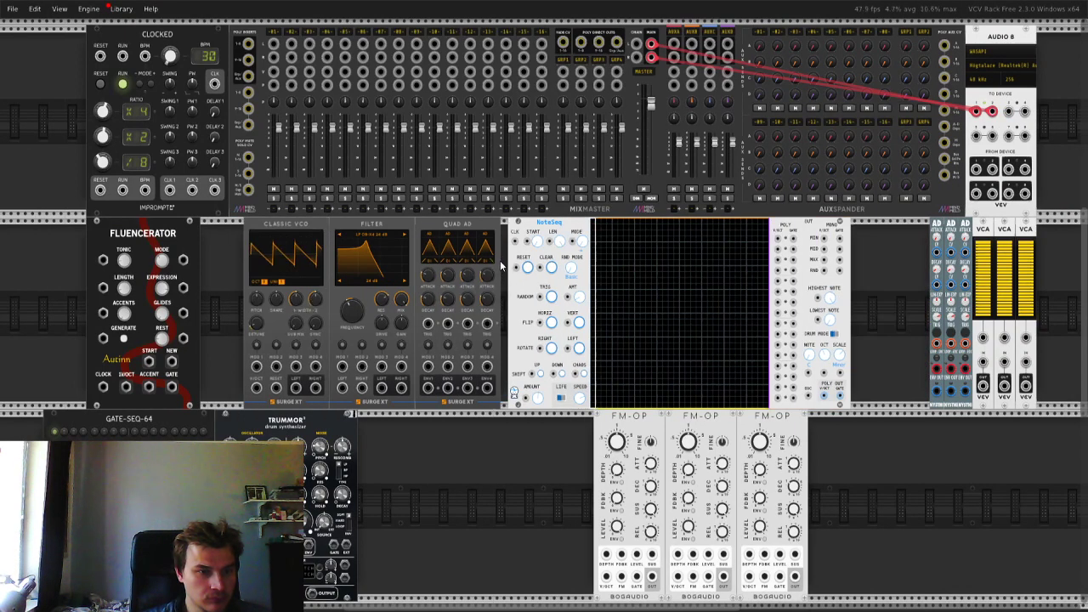
{"action": "left_click_drag", "start_coordinate": [503, 261], "coordinate": [289, 274]}
{"action": "left_click_drag", "start_coordinate": [288, 274], "coordinate": [245, 271]}
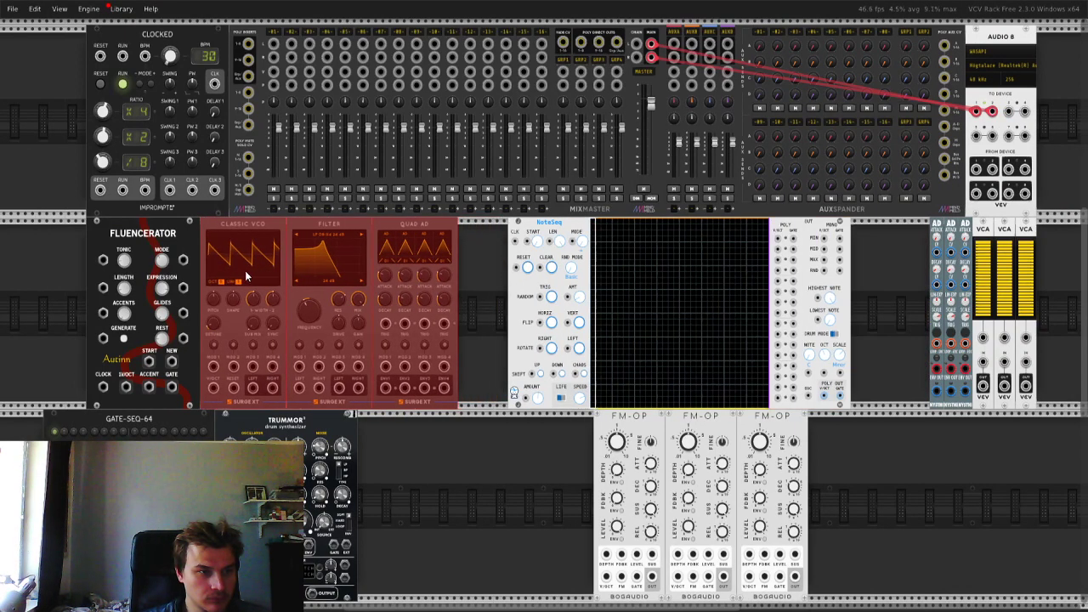
- Move GATE-SEQ-64 and Trummor 2 together so they align with Fluencerator's left edge in the row below
{"action": "left_click_drag", "start_coordinate": [25, 510], "coordinate": [255, 510]}
{"action": "left_click_drag", "start_coordinate": [255, 510], "coordinate": [284, 510]}
{"action": "left_click_drag", "start_coordinate": [198, 420], "coordinate": [213, 420]}
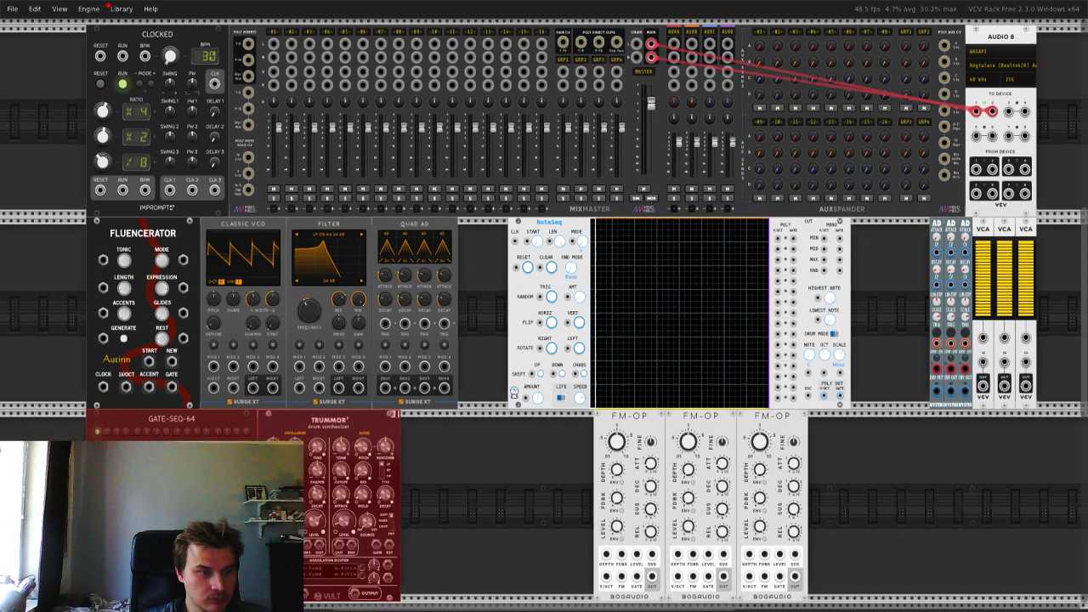
{"action": "left_click", "coordinate": [464, 500]}
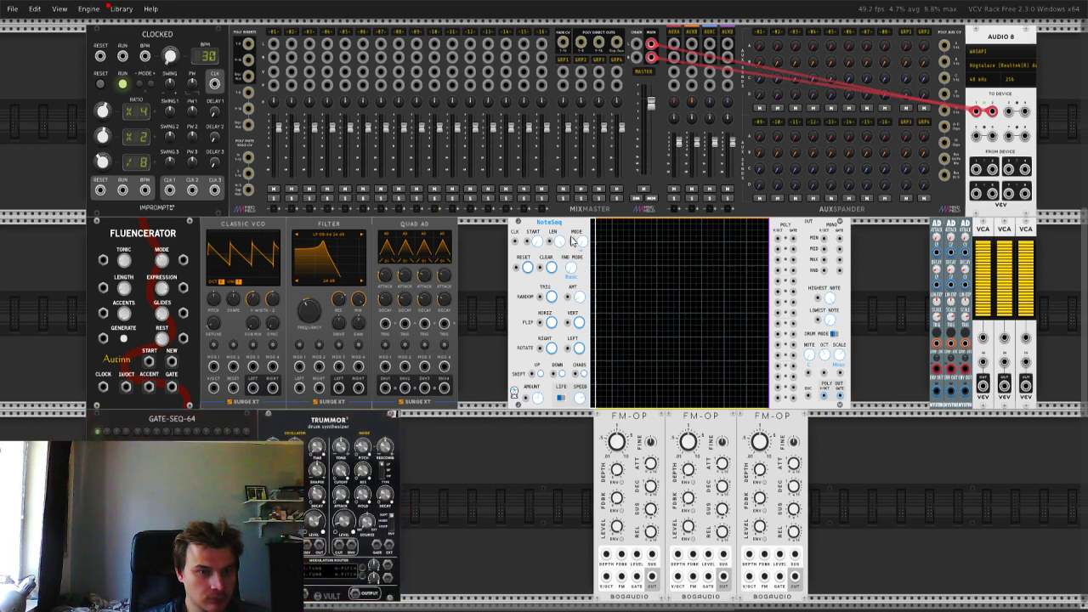
- Shift NoteSeq further right and add the Surge XT Distortion module directly after Quad AD
{"action": "left_click_drag", "start_coordinate": [578, 225], "coordinate": [636, 225]}
{"action": "right_click", "coordinate": [510, 251]}
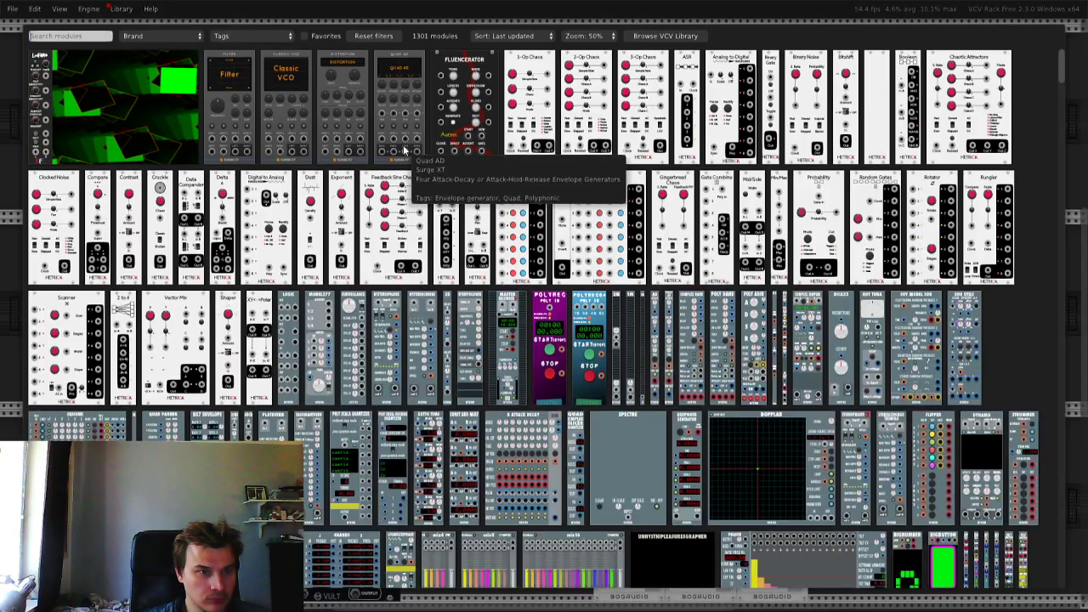
{"action": "key", "text": "Escape"}
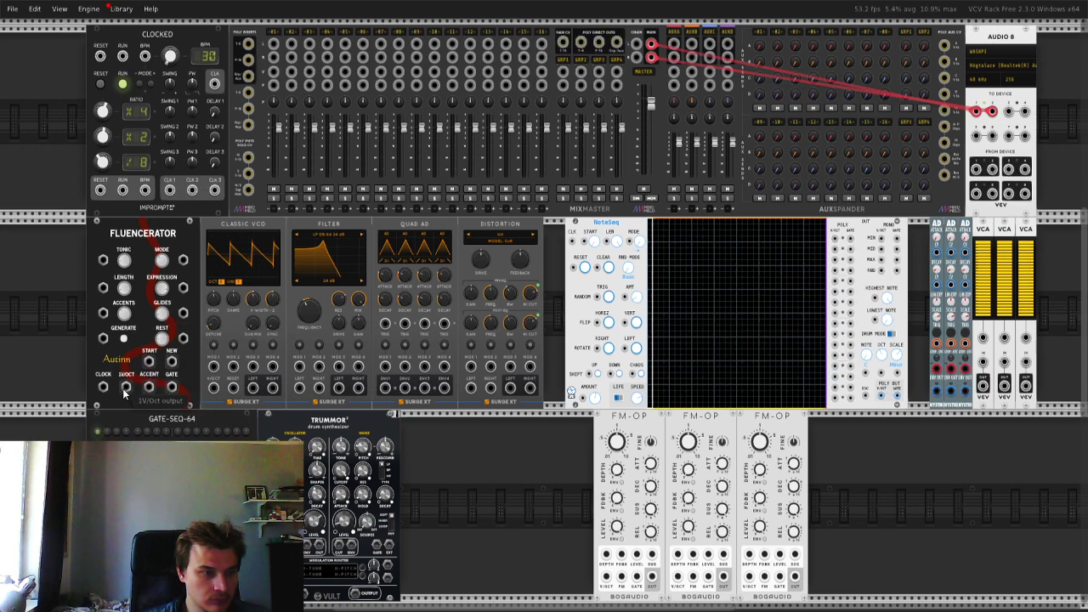
- Patch Fluencerator's 1V/Oct output to the Classic VCO pitch input, and its gate and accent outputs to the Quad AD triggers
{"action": "left_click_drag", "start_coordinate": [125, 389], "coordinate": [212, 389]}
{"action": "left_click_drag", "start_coordinate": [174, 388], "coordinate": [426, 326]}
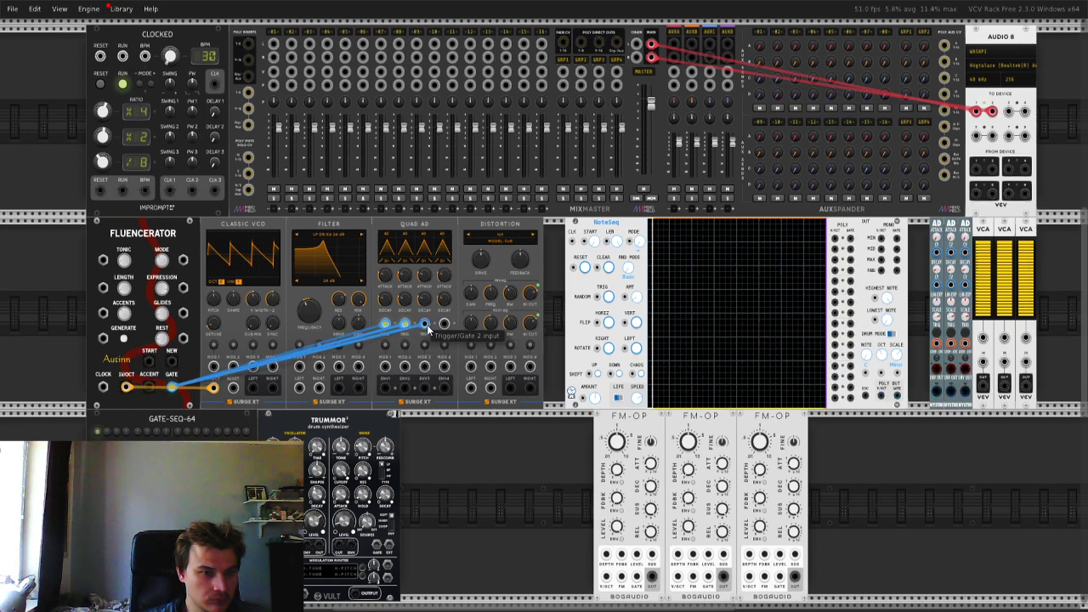
{"action": "left_click_drag", "start_coordinate": [167, 387], "coordinate": [144, 389]}
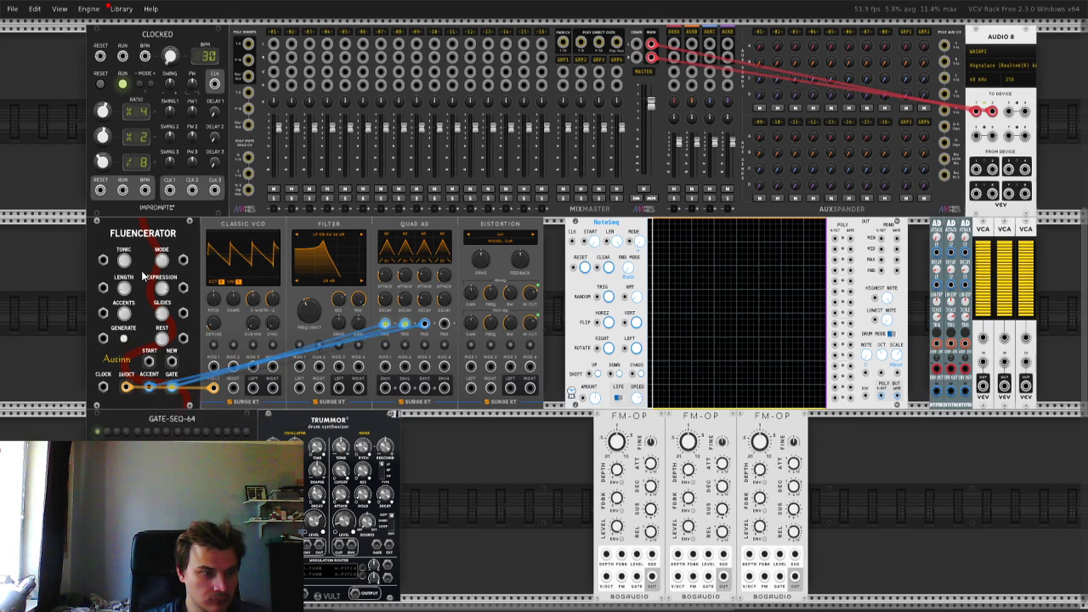
- Patch the Classic VCO's left and right outputs through the Filter into the Distortion's left and right inputs
{"action": "mouse_move", "coordinate": [164, 263]}
{"action": "mouse_move", "coordinate": [129, 265]}
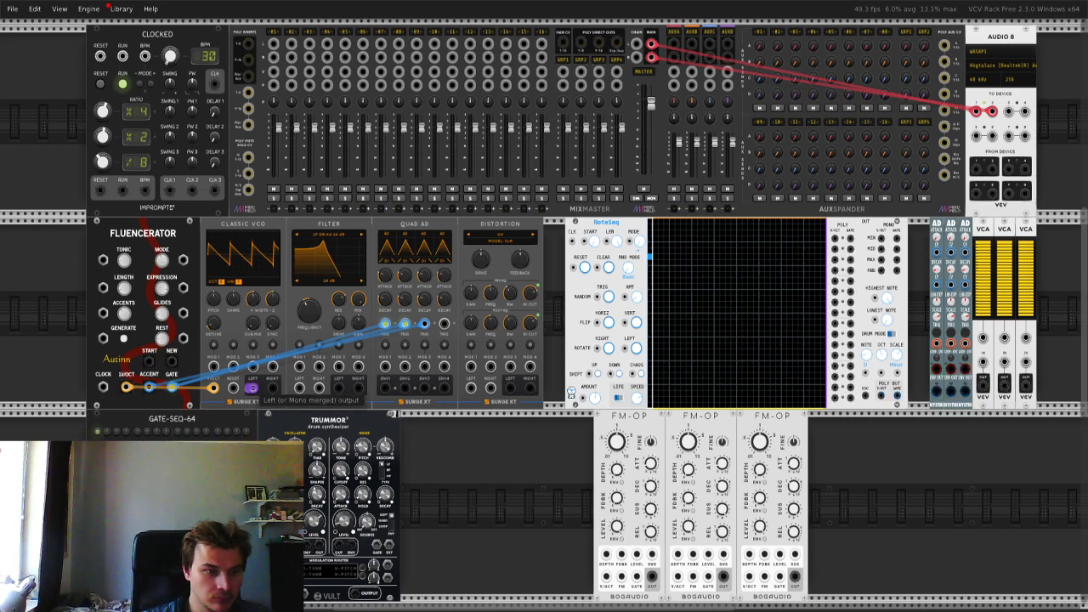
{"action": "left_click_drag", "start_coordinate": [251, 389], "coordinate": [491, 388]}
- Lower the faders of mixer channels 1 and 2, and patch Trummor 2 outputs into the left inputs of channels 15 and 16
{"action": "scroll", "coordinate": [459, 230], "scroll_direction": "up", "scroll_amount": 3}
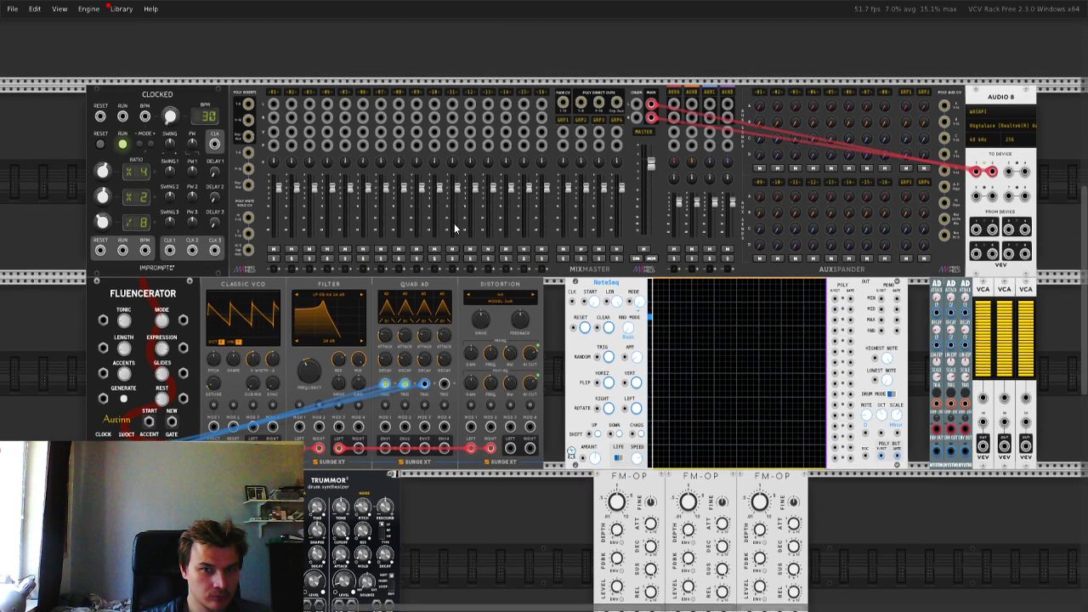
{"action": "left_click_drag", "start_coordinate": [276, 243], "coordinate": [292, 257]}
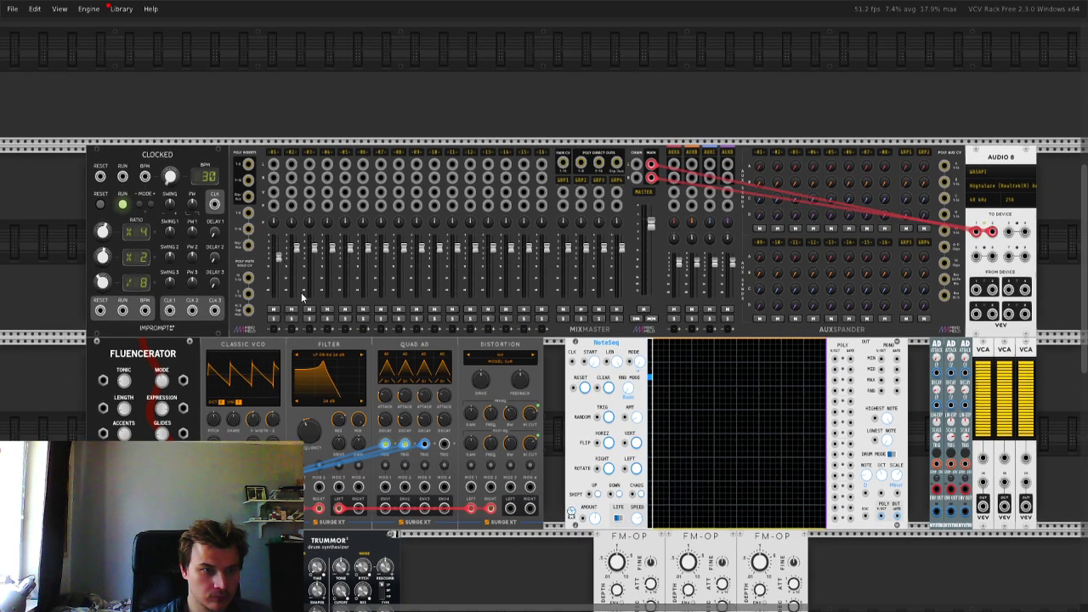
{"action": "scroll", "coordinate": [499, 315], "scroll_direction": "down", "scroll_amount": 4}
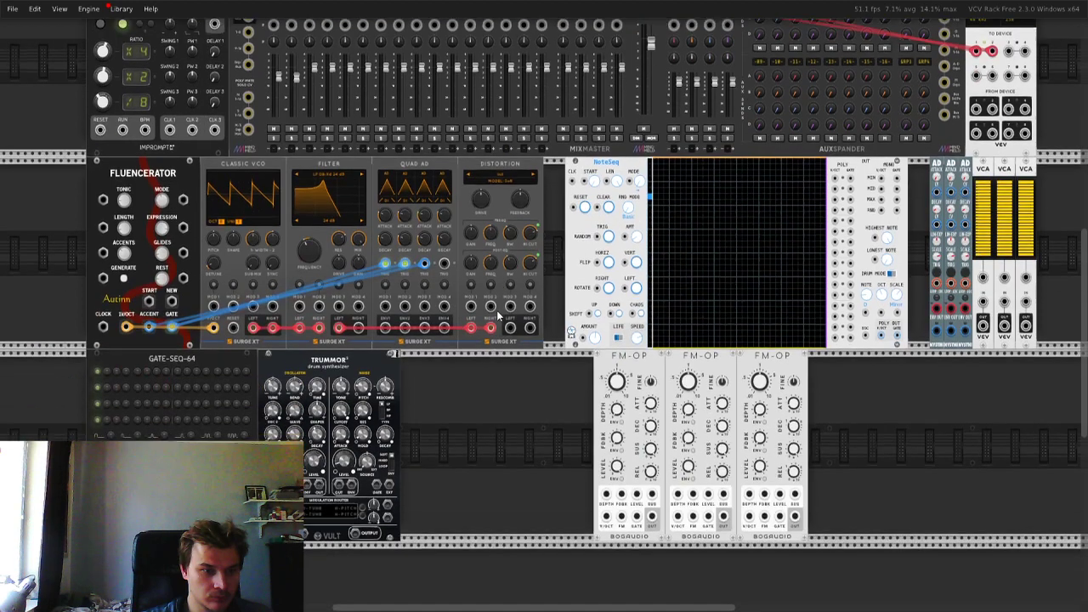
{"action": "left_click", "coordinate": [319, 484]}
{"action": "left_click_drag", "start_coordinate": [319, 484], "coordinate": [523, 111]}
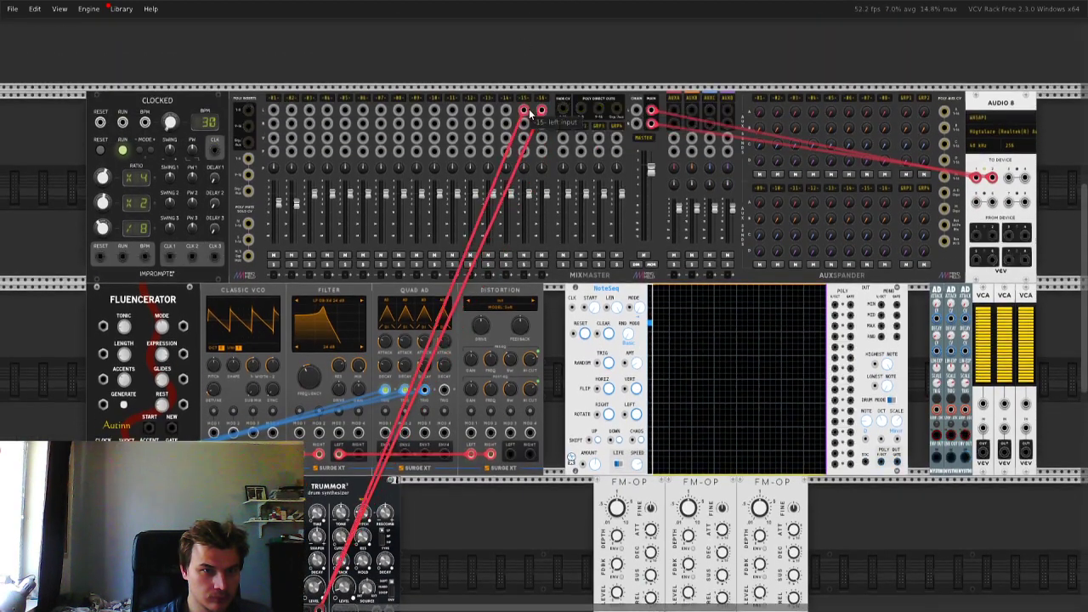
- Patch GATE-SEQ-64's gate output into Trummor 2's gate input and enable several steps in its first two rows
{"action": "scroll", "coordinate": [361, 384], "scroll_direction": "down", "scroll_amount": 3}
{"action": "mouse_move", "coordinate": [320, 460]}
{"action": "left_mouse_down"}
{"action": "mouse_move", "coordinate": [382, 463]}
{"action": "mouse_move", "coordinate": [340, 462]}
{"action": "left_mouse_up"}
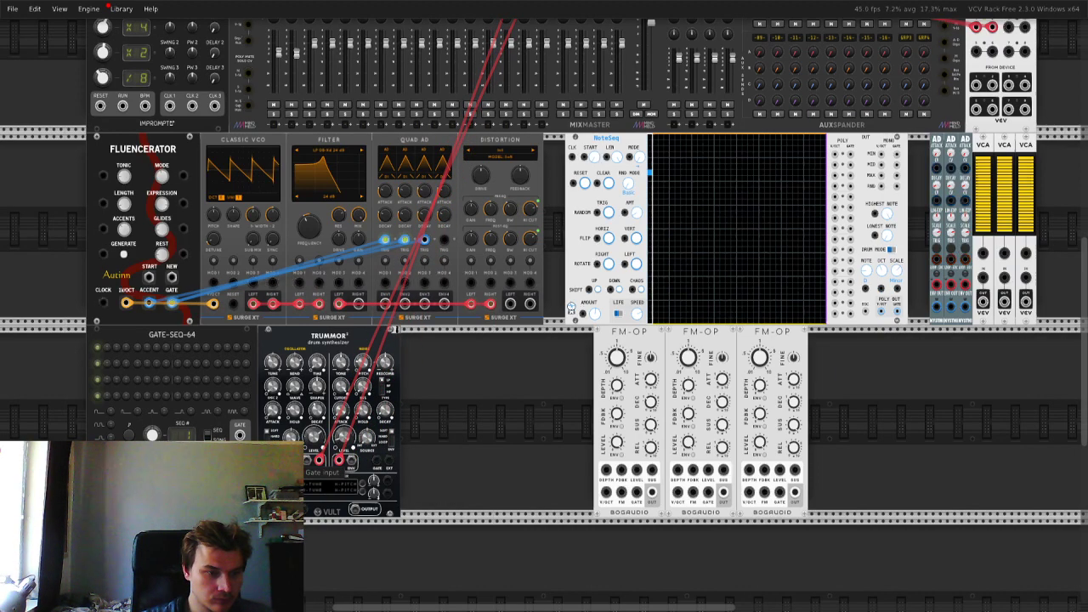
{"action": "left_click_drag", "start_coordinate": [239, 435], "coordinate": [377, 460]}
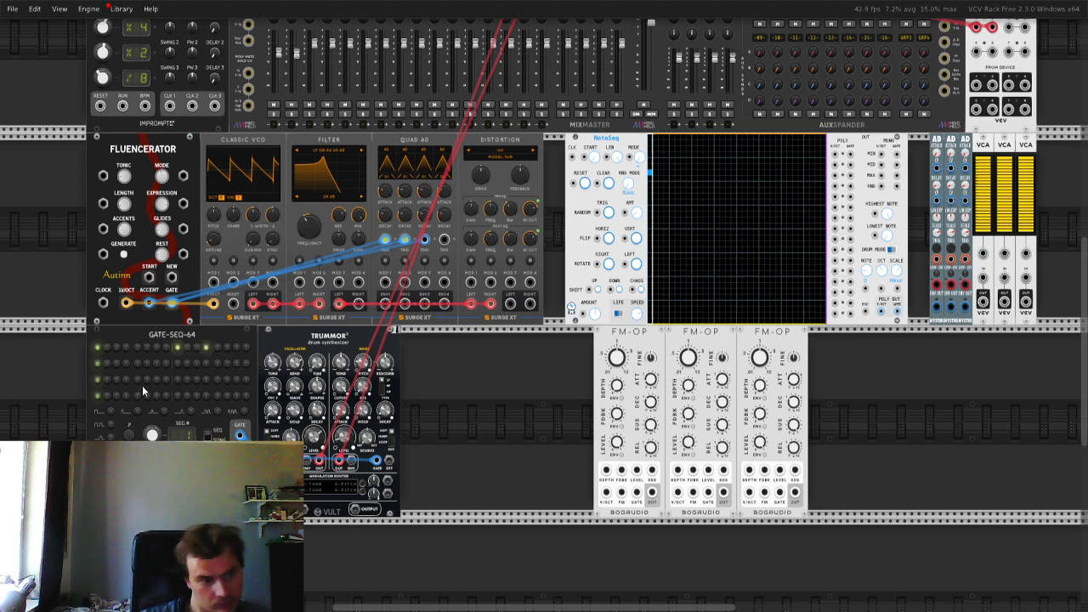
{"action": "left_click_drag", "start_coordinate": [97, 364], "coordinate": [146, 364]}
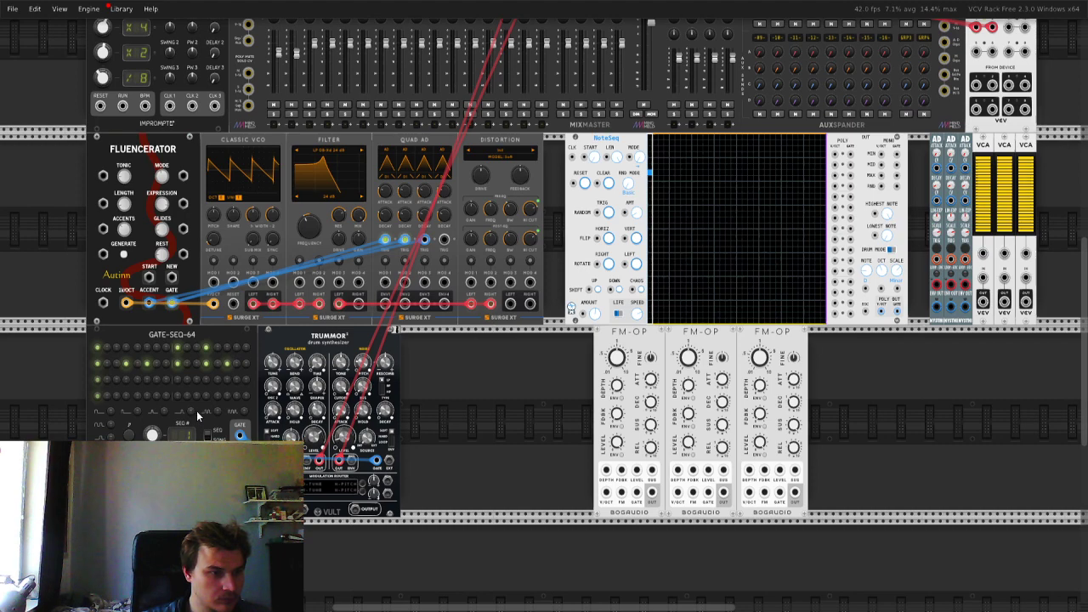
- Patch Clocked's Clock 1 output into the clock inputs of Fluencerator and GATE-SEQ-64
{"action": "scroll", "coordinate": [132, 206], "scroll_direction": "up", "scroll_amount": 5}
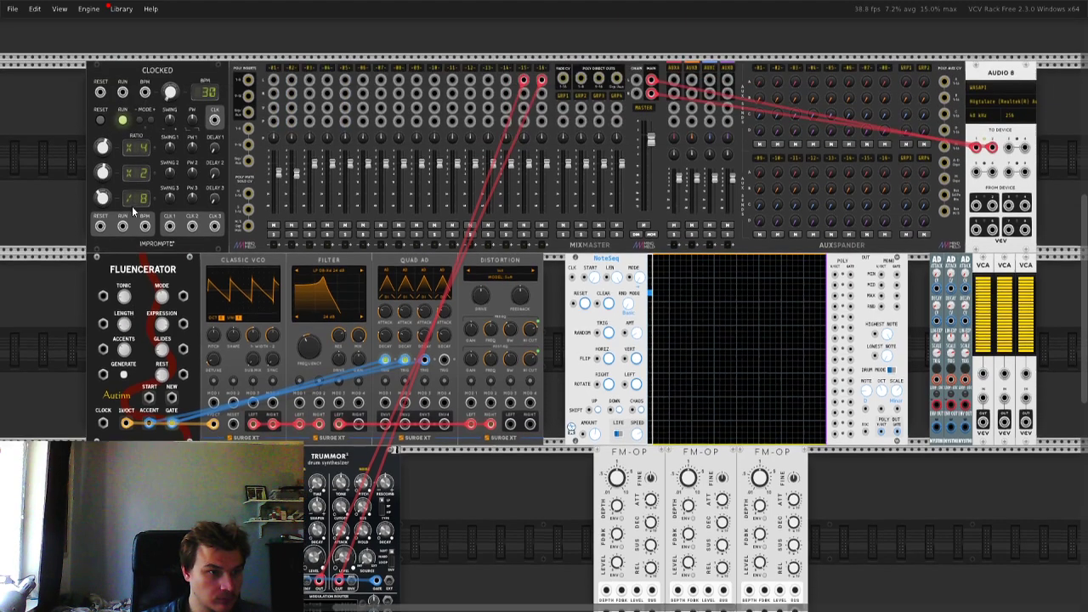
{"action": "left_click", "coordinate": [174, 258]}
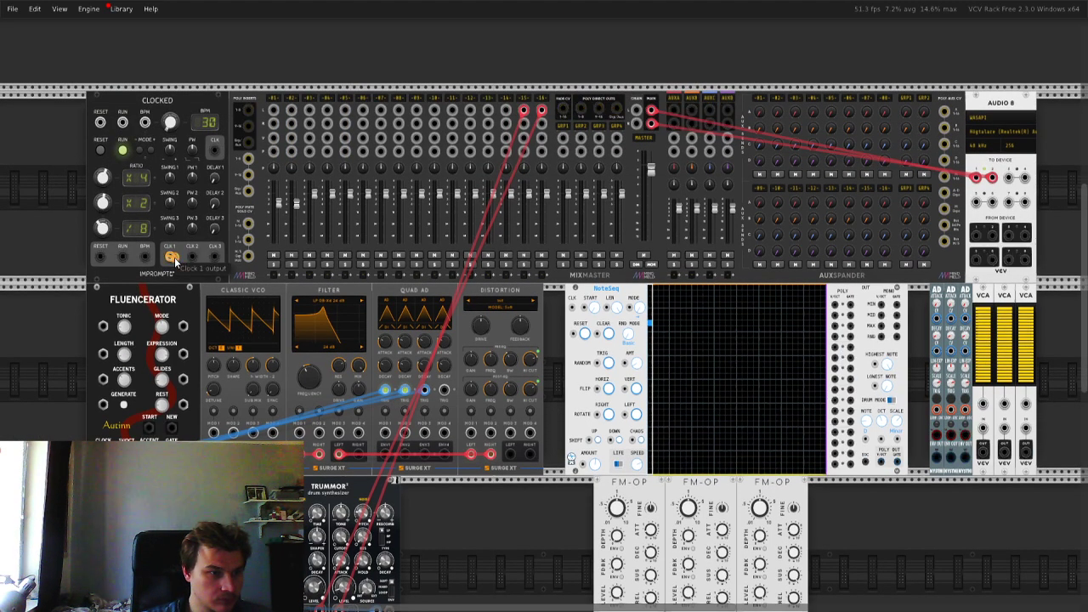
{"action": "left_click", "coordinate": [174, 257]}
{"action": "left_click", "coordinate": [174, 257]}
{"action": "left_click_drag", "start_coordinate": [175, 258], "coordinate": [103, 399]}
{"action": "left_click_drag", "start_coordinate": [103, 399], "coordinate": [110, 519]}
- Patch Clocked's Reset output into GATE-SEQ-64's reset input
{"action": "left_click", "coordinate": [100, 204]}
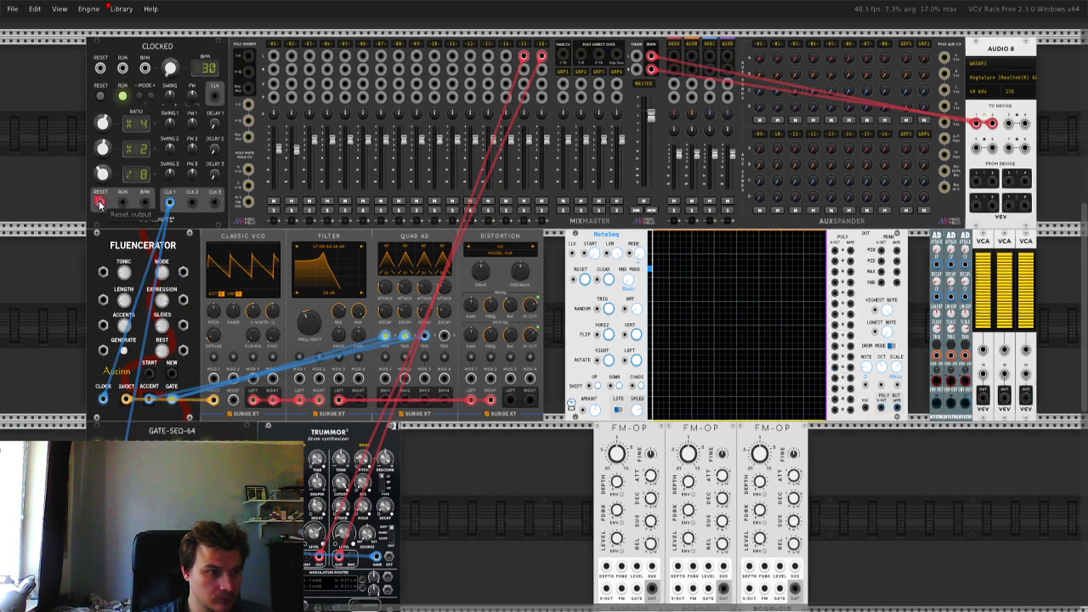
{"action": "left_click_drag", "start_coordinate": [100, 203], "coordinate": [118, 501]}
{"action": "scroll", "coordinate": [99, 267], "scroll_direction": "down", "scroll_amount": 1}
{"action": "left_click_drag", "start_coordinate": [115, 441], "coordinate": [114, 441]}
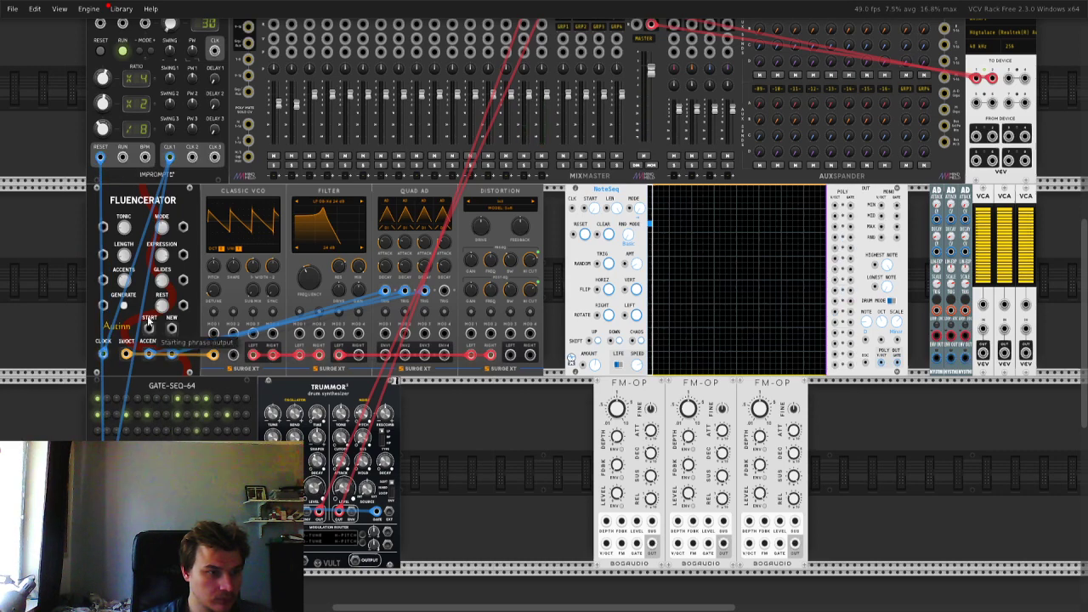
- Adjust the rightmost decay knob on Trummor 2
{"action": "scroll", "coordinate": [132, 204], "scroll_direction": "up", "scroll_amount": 3}
{"action": "scroll", "coordinate": [126, 207], "scroll_direction": "down", "scroll_amount": 1}
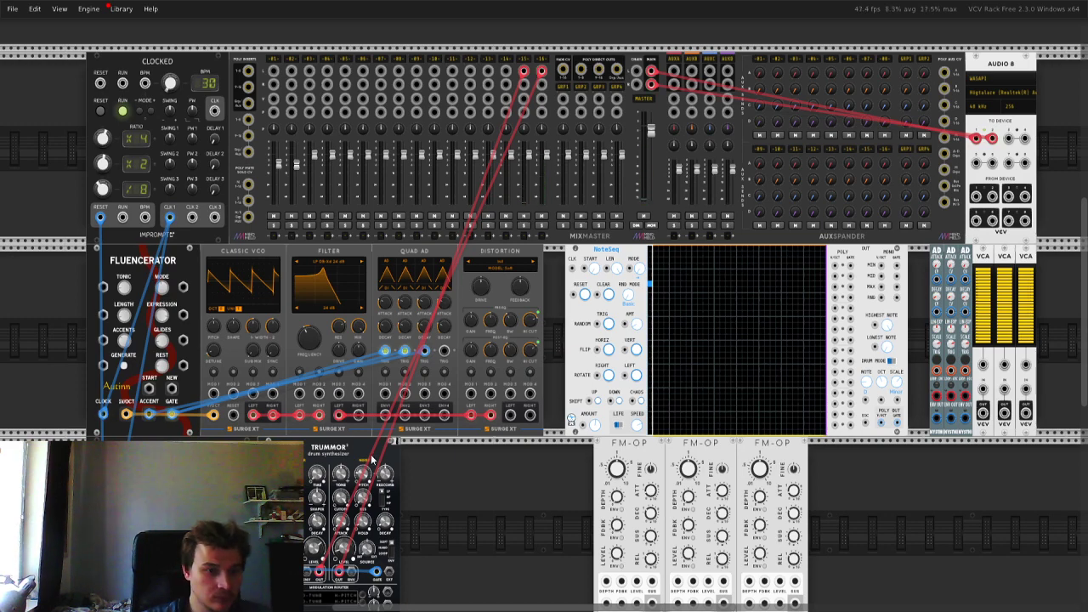
{"action": "mouse_move", "coordinate": [349, 554]}
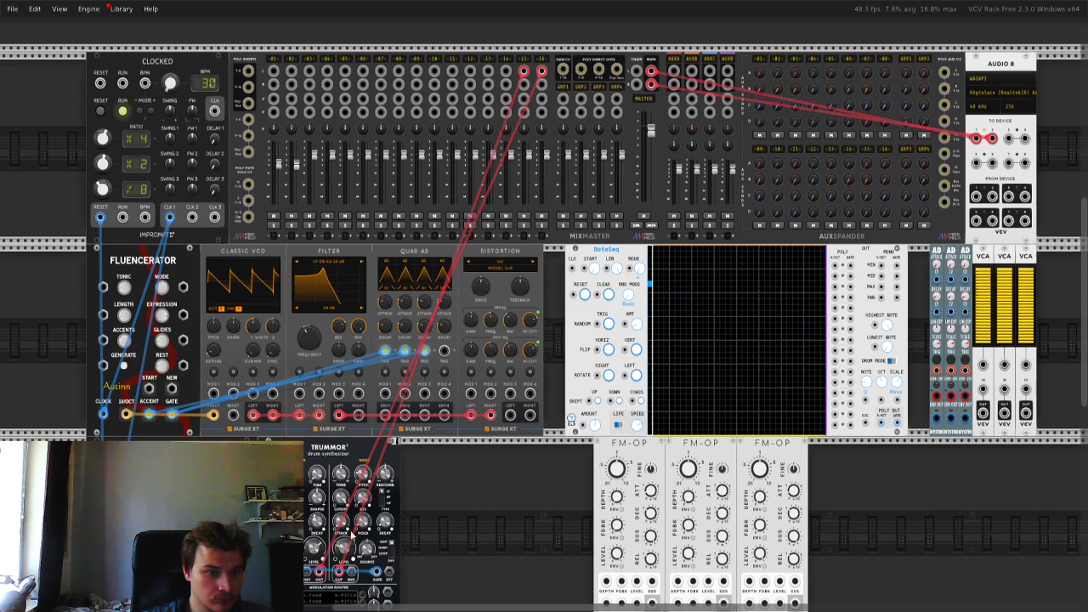
{"action": "mouse_move", "coordinate": [385, 523]}
{"action": "left_click_drag", "start_coordinate": [383, 519], "coordinate": [387, 524]}
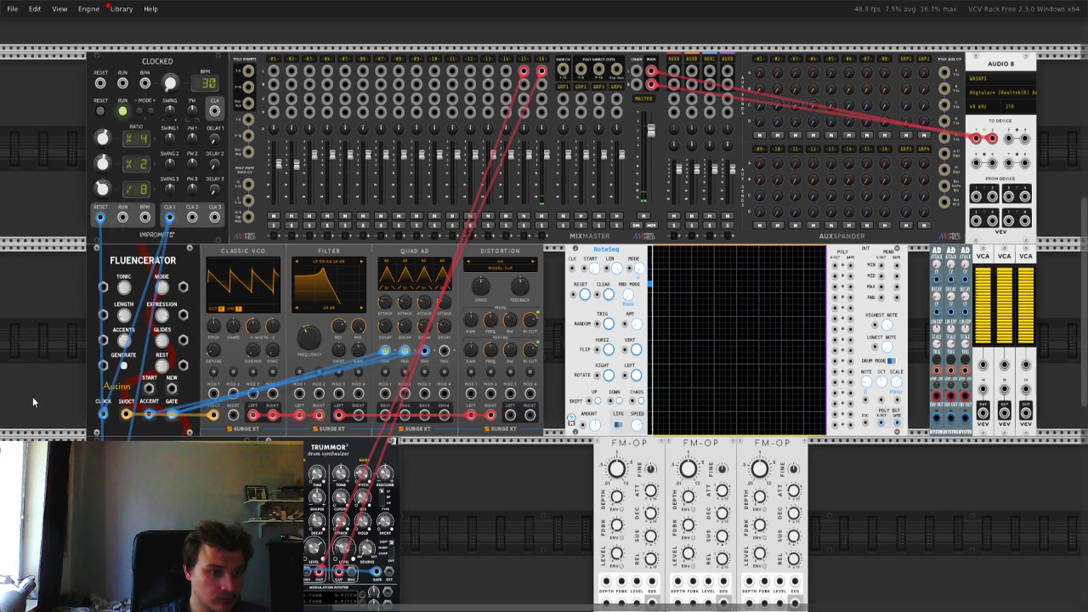
- Patch the Distortion's left and right outputs into mixer channel 4 and set the Classic VCO's octave shift to -2
{"action": "scroll", "coordinate": [450, 398], "scroll_direction": "up", "scroll_amount": 1}
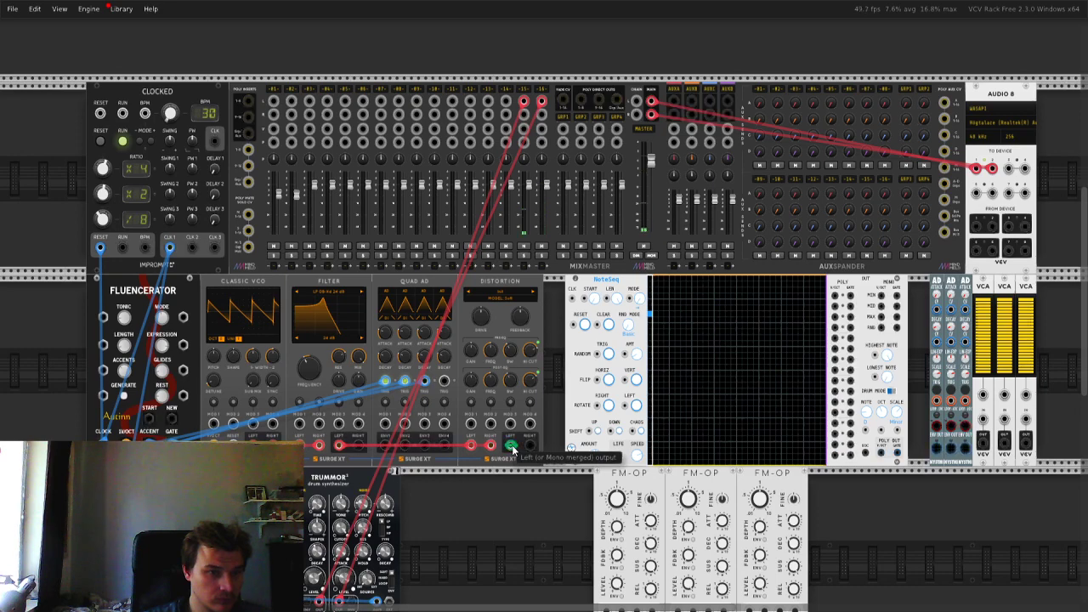
{"action": "left_click_drag", "start_coordinate": [512, 446], "coordinate": [328, 114]}
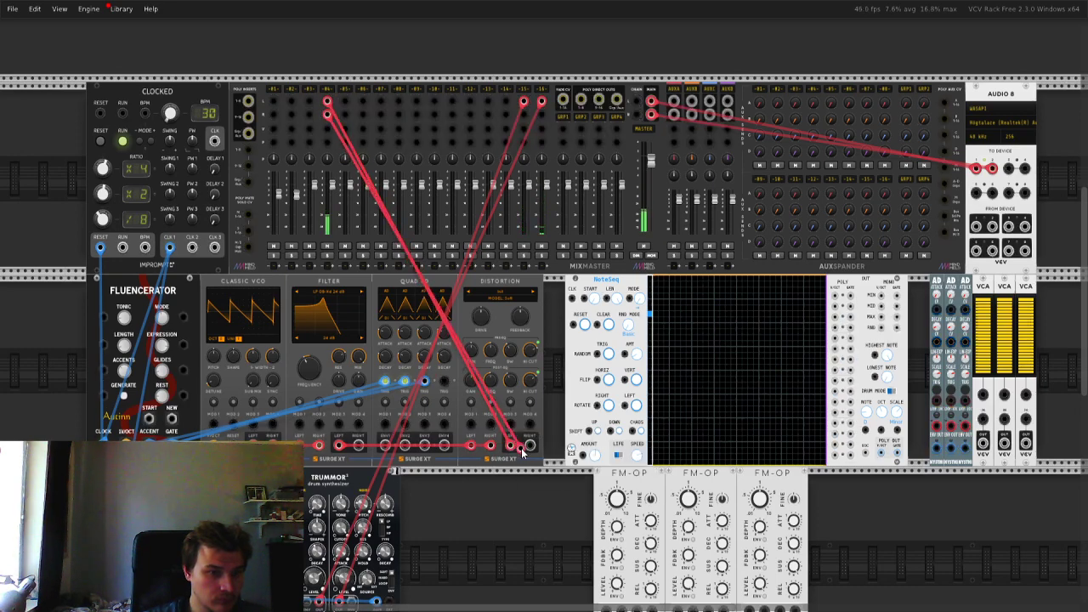
{"action": "left_click", "coordinate": [224, 339]}
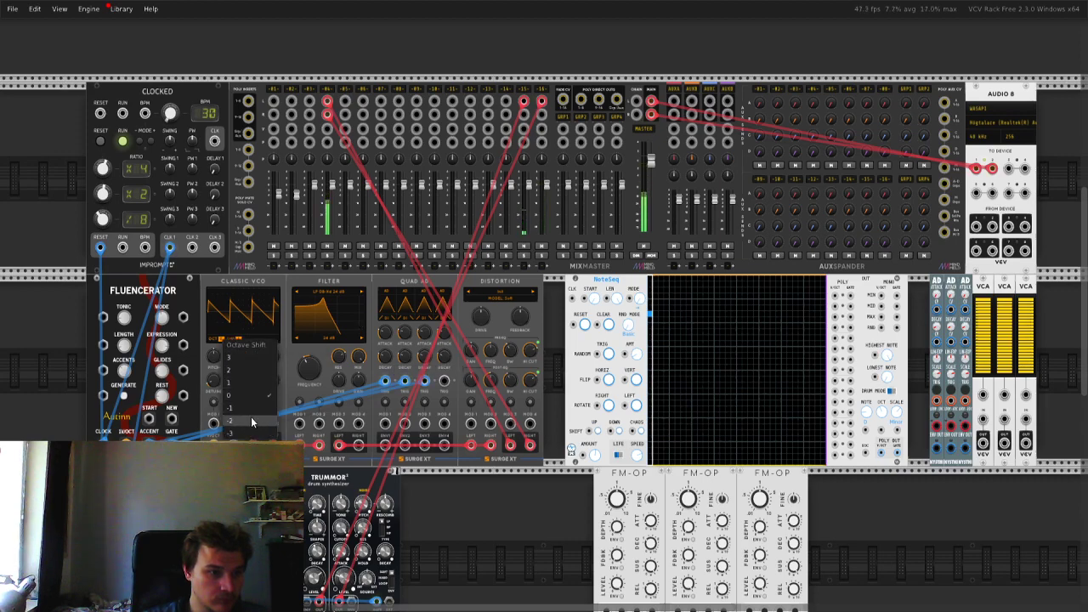
{"action": "left_click", "coordinate": [251, 416]}
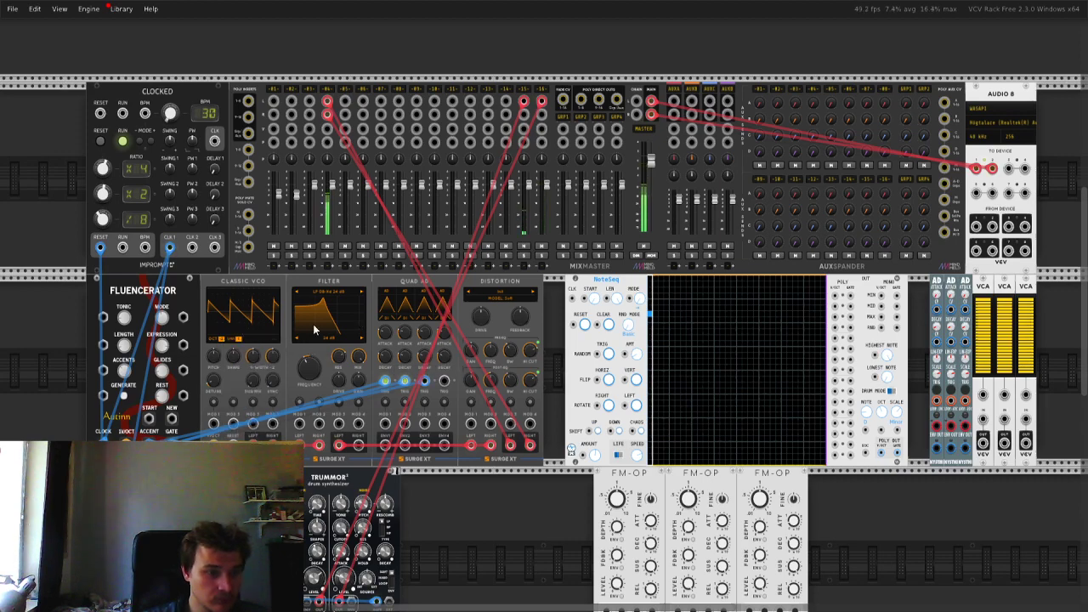
- Shorten the attacks on Quad AD and switch all four of its envelopes to Analog mode
{"action": "mouse_move", "coordinate": [332, 187]}
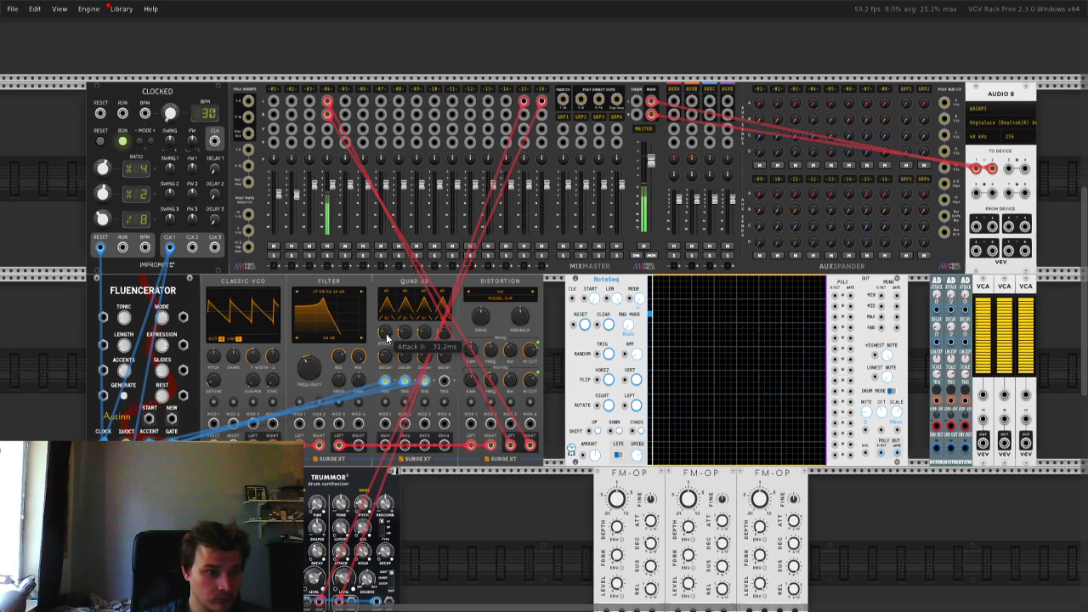
{"action": "mouse_move", "coordinate": [389, 335]}
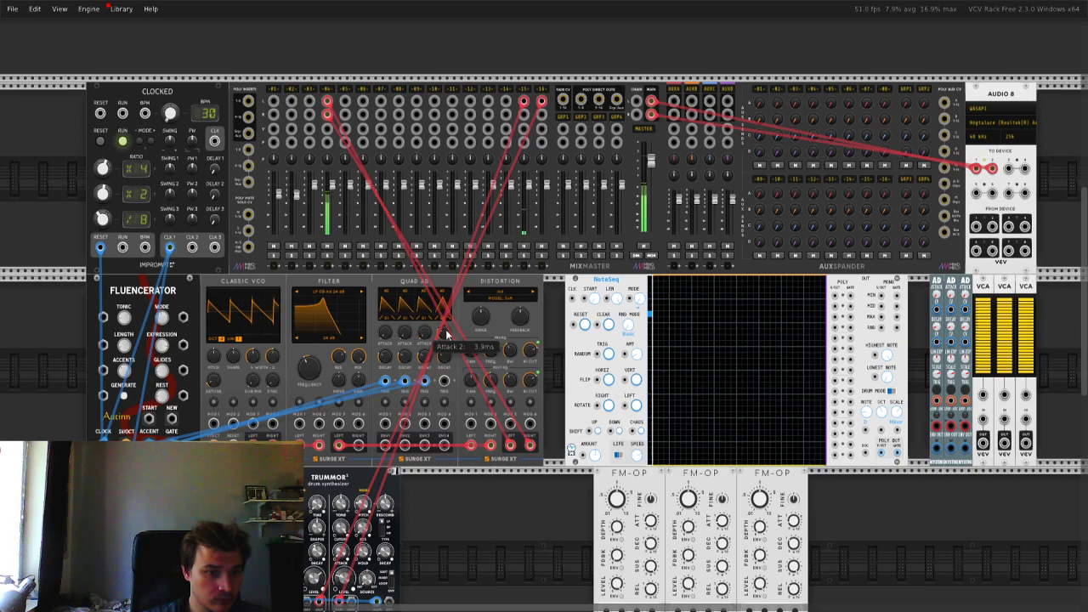
{"action": "left_click", "coordinate": [387, 319]}
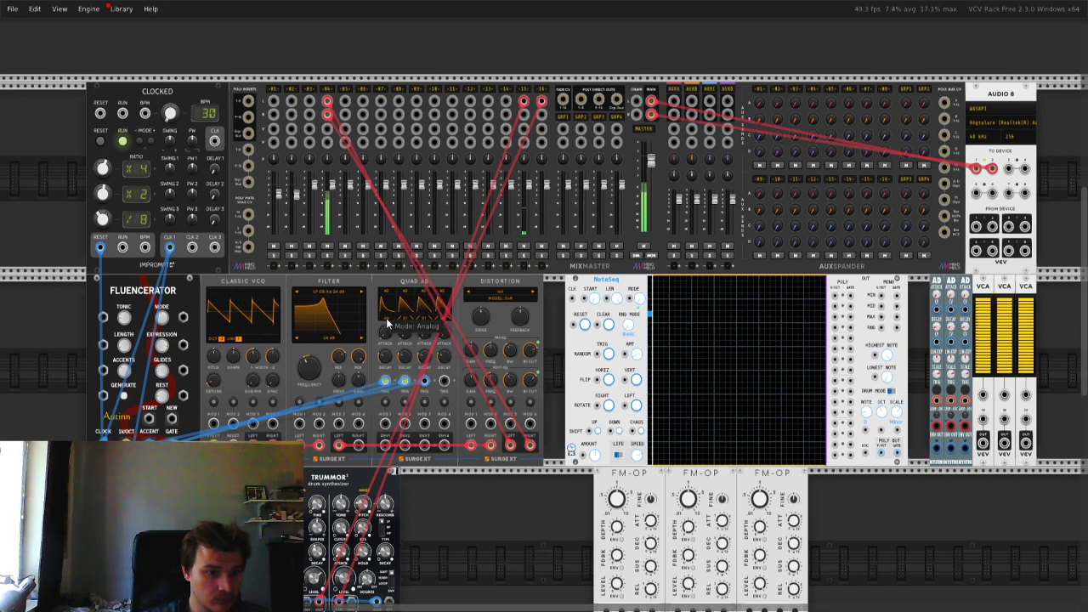
{"action": "left_click", "coordinate": [404, 319]}
{"action": "left_click", "coordinate": [425, 320]}
{"action": "left_click", "coordinate": [443, 319]}
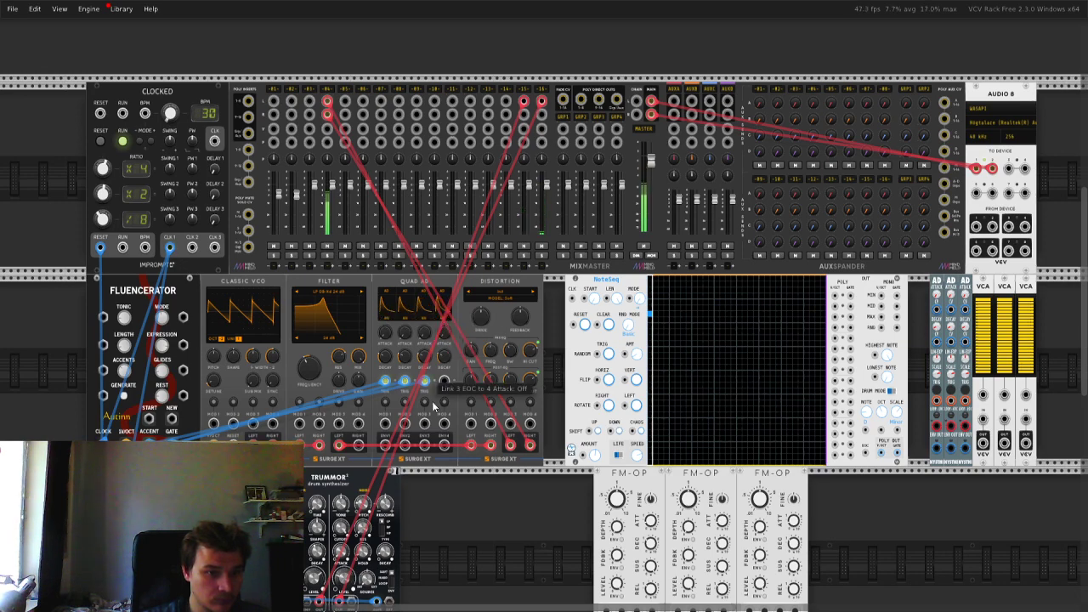
- Patch Quad AD's envelope outputs into the Filter's modulation inputs and duplicate two of those cables into the Distortion's Mod 1 and Mod 2 inputs
{"action": "left_click_drag", "start_coordinate": [387, 444], "coordinate": [300, 424]}
{"action": "left_click_drag", "start_coordinate": [425, 445], "coordinate": [320, 425]}
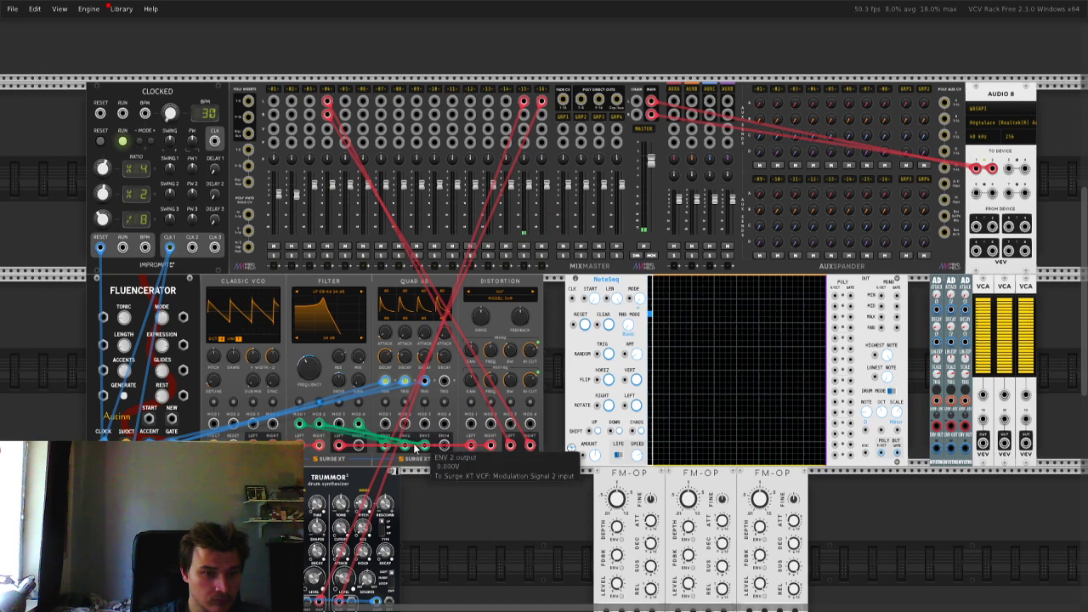
{"action": "left_click_drag", "start_coordinate": [359, 428], "coordinate": [475, 428], "text": "ctrl"}
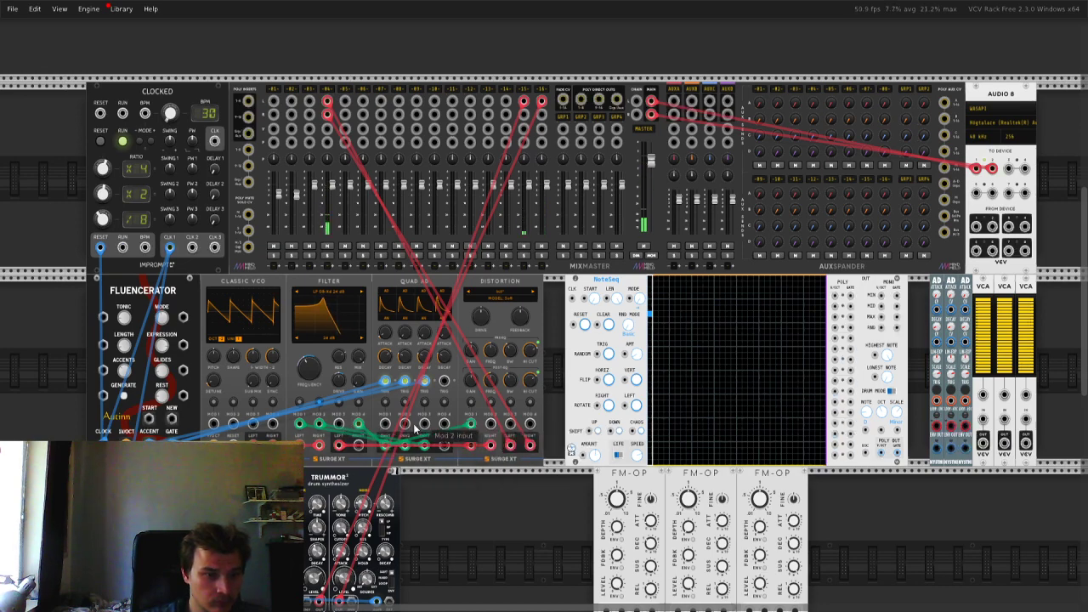
{"action": "left_click_drag", "start_coordinate": [297, 426], "coordinate": [488, 427], "text": "ctrl"}
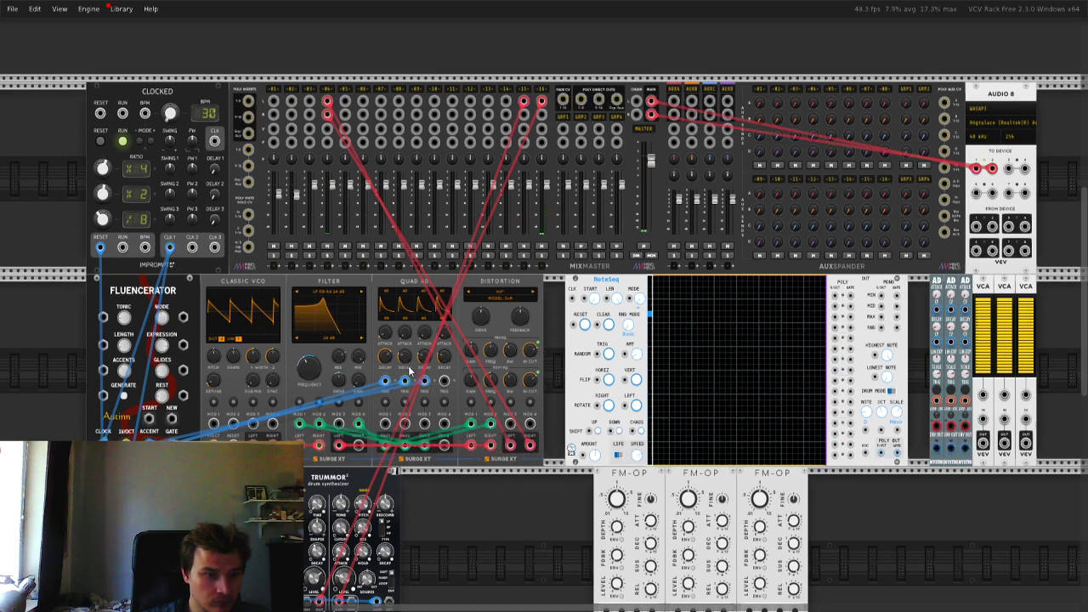
- Lengthen the first Quad AD envelope's decay and set the Distortion's Mod 1 to Drive amount to +7.87
{"action": "left_click_drag", "start_coordinate": [387, 358], "coordinate": [387, 340]}
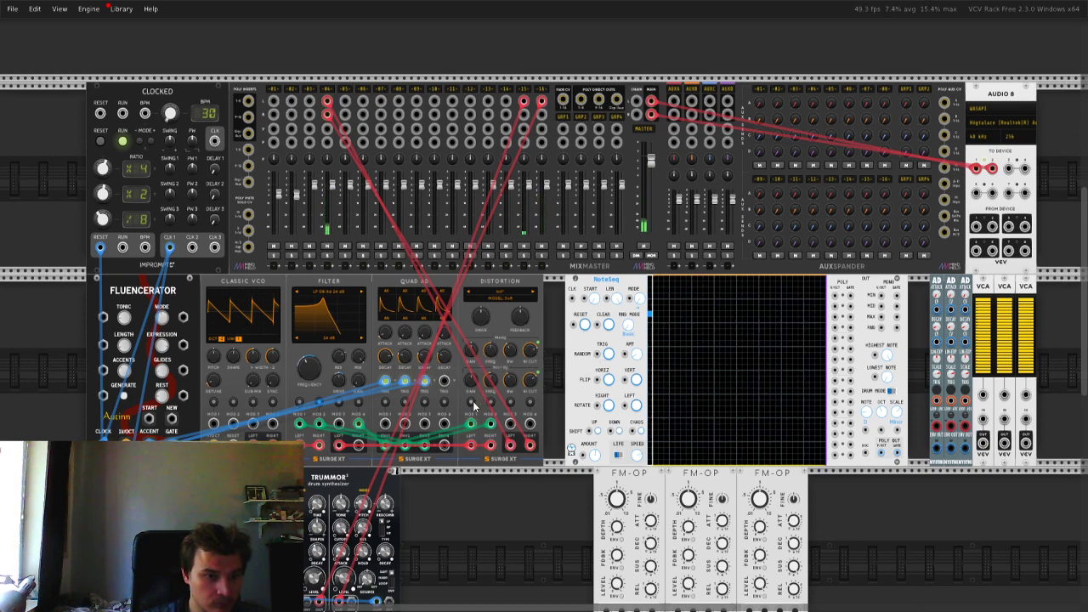
{"action": "left_click_drag", "start_coordinate": [480, 317], "coordinate": [480, 271]}
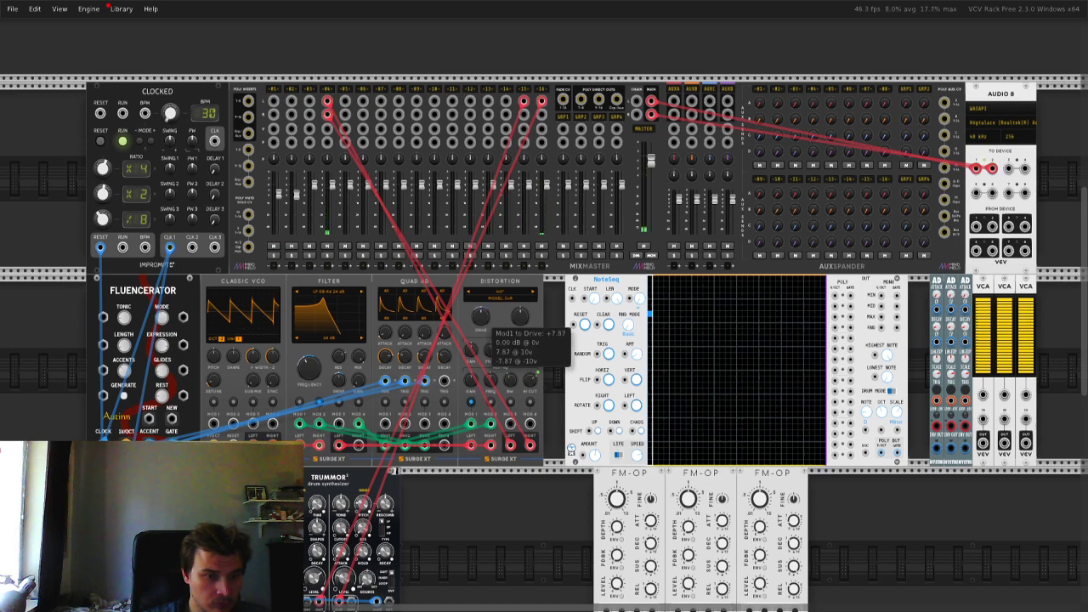
{"action": "left_click_drag", "start_coordinate": [482, 316], "coordinate": [482, 316]}
- Adjust the Distortion's feedback modulation and set its model to OJD
{"action": "left_click_drag", "start_coordinate": [500, 367], "coordinate": [500, 367]}
{"action": "left_click_drag", "start_coordinate": [520, 319], "coordinate": [519, 319]}
{"action": "left_click", "coordinate": [508, 299]}
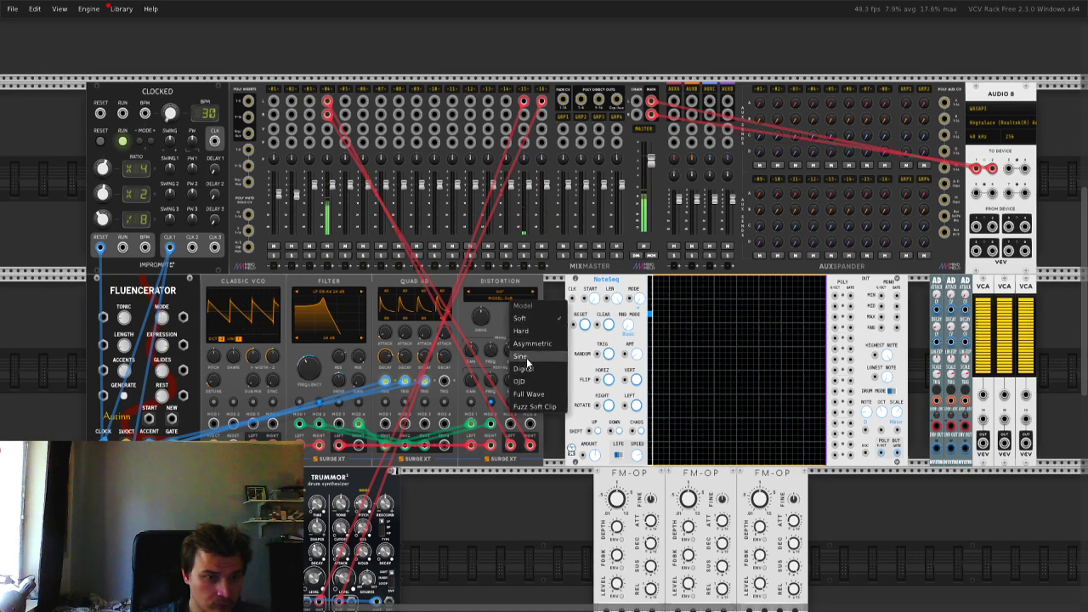
{"action": "left_click", "coordinate": [526, 381]}
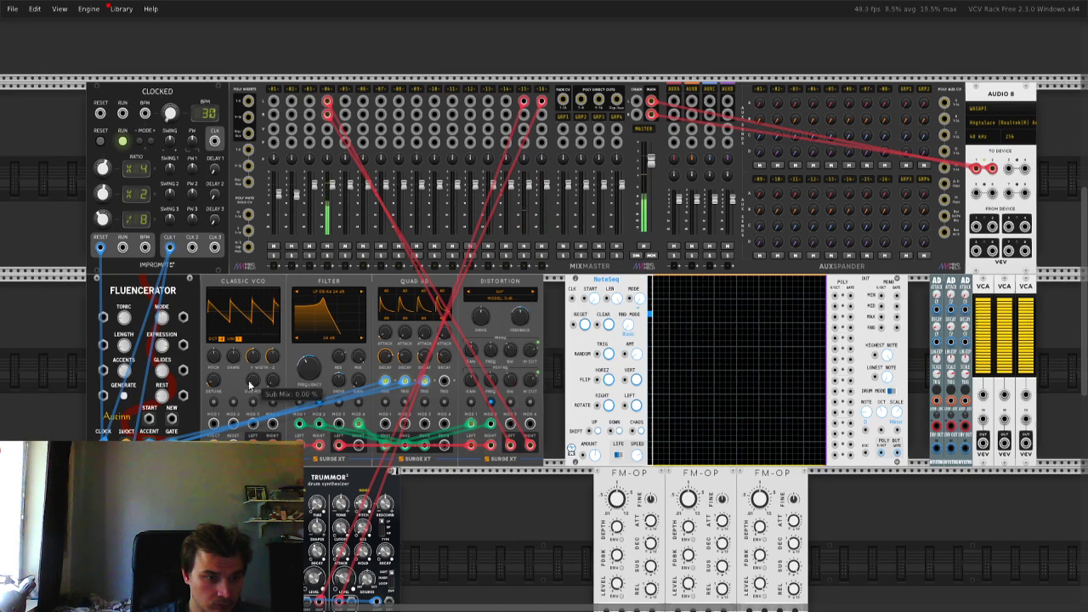
- Set the Classic VCO to 3 unison voices and slightly lower the fader of mixer channel 4
{"action": "left_click", "coordinate": [230, 339]}
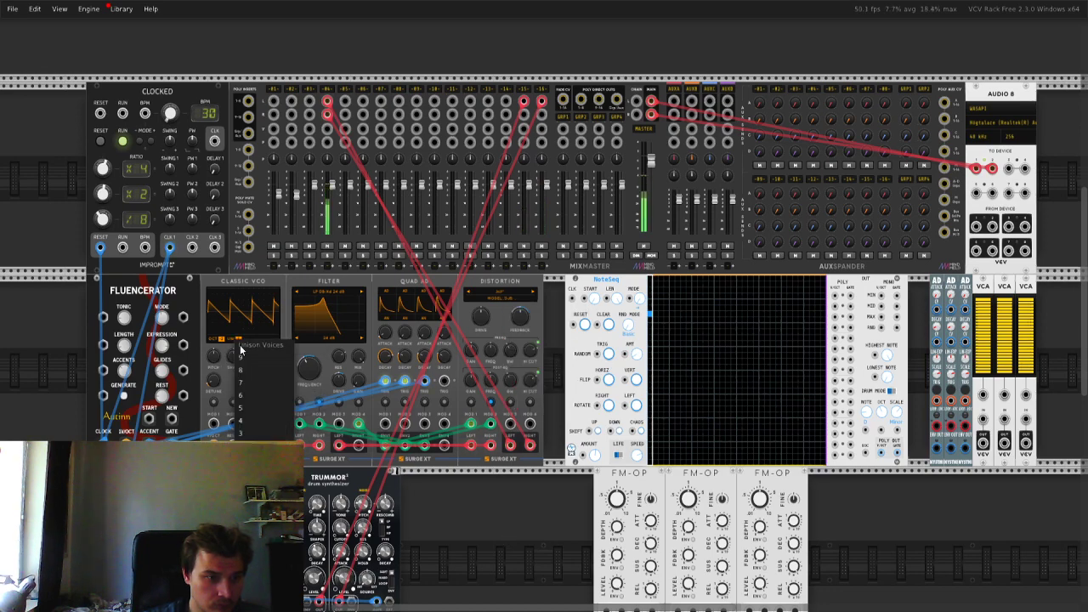
{"action": "left_click", "coordinate": [262, 435]}
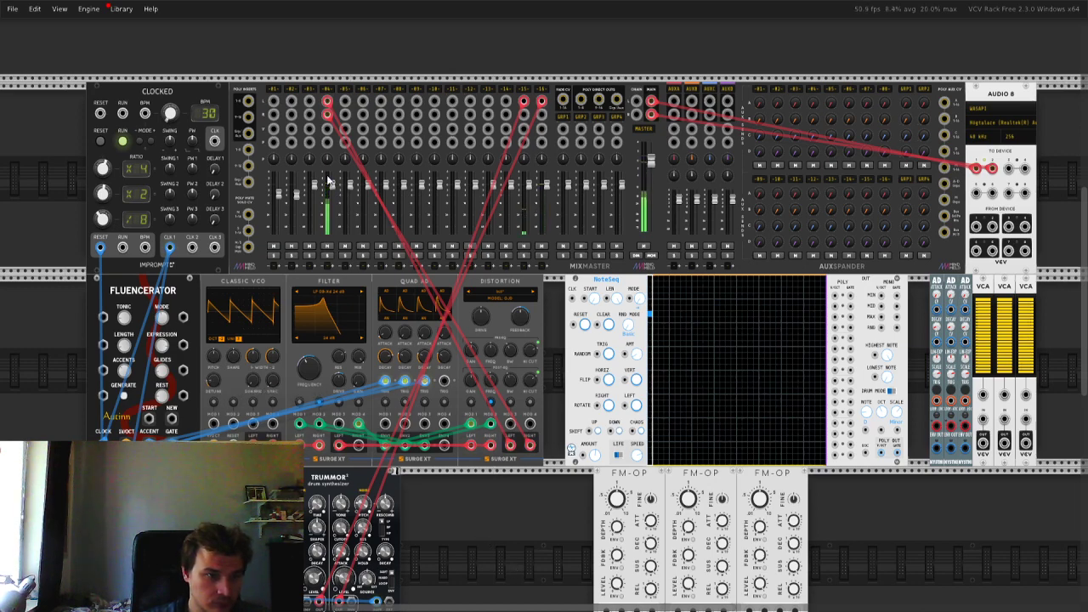
{"action": "left_click_drag", "start_coordinate": [331, 183], "coordinate": [332, 192]}
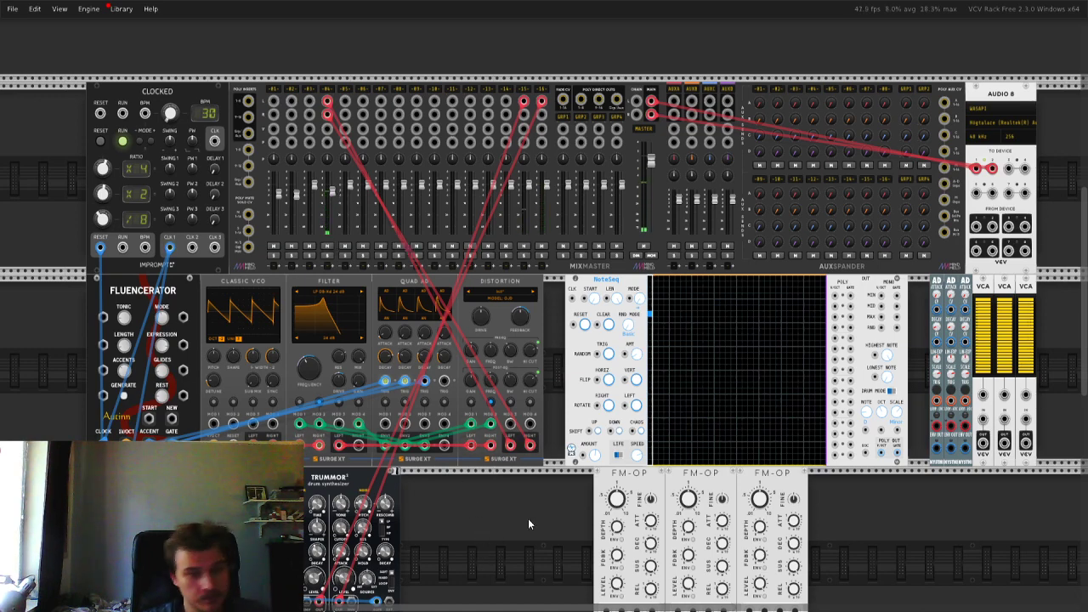
- Patch Clocked's Clock 1 and Reset outputs into NoteSeq's clock and reset inputs
{"action": "left_click_drag", "start_coordinate": [571, 299], "coordinate": [170, 248]}
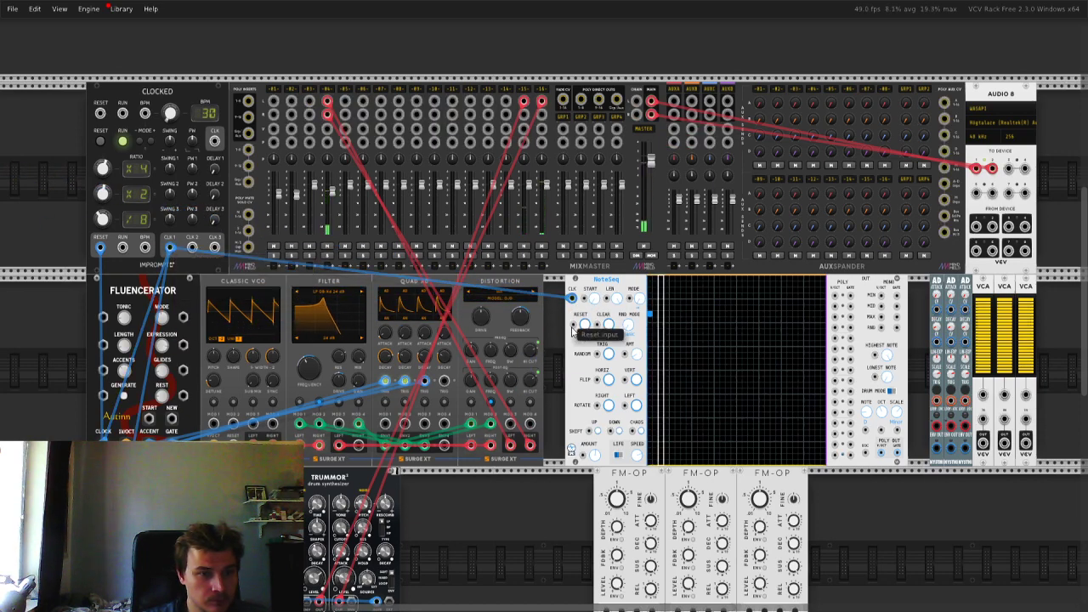
{"action": "scroll", "coordinate": [125, 418], "scroll_direction": "down", "scroll_amount": 2}
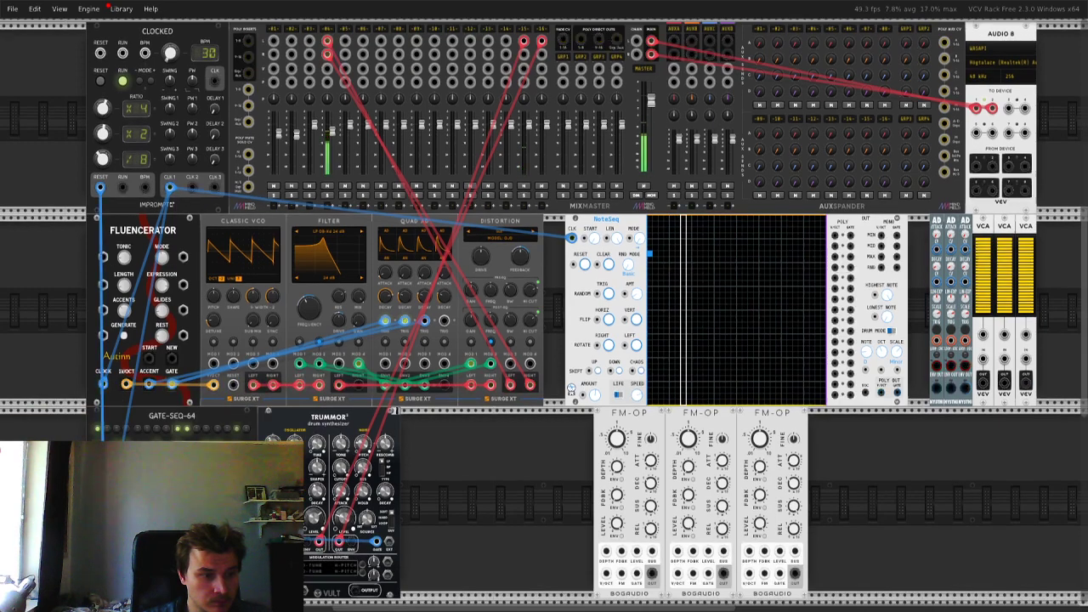
{"action": "left_click_drag", "start_coordinate": [585, 259], "coordinate": [573, 265]}
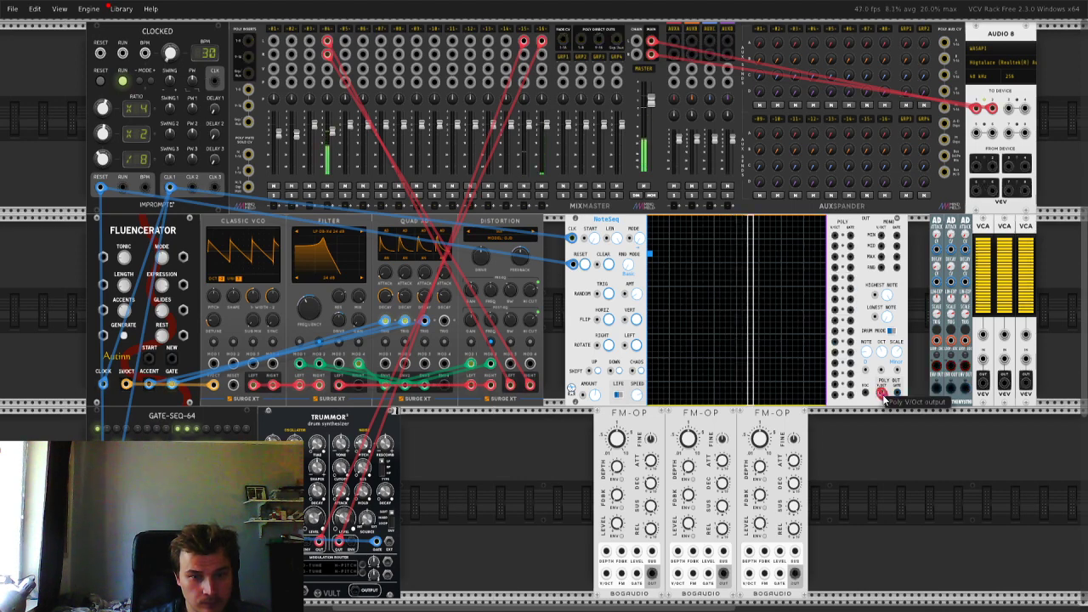
- Patch NoteSeq's poly V/Oct output into the first FM-OP's V/Oct input, and that FM-OP's output into the first VCA's input
{"action": "left_click_drag", "start_coordinate": [884, 395], "coordinate": [652, 577]}
{"action": "left_click_drag", "start_coordinate": [756, 528], "coordinate": [983, 359]}
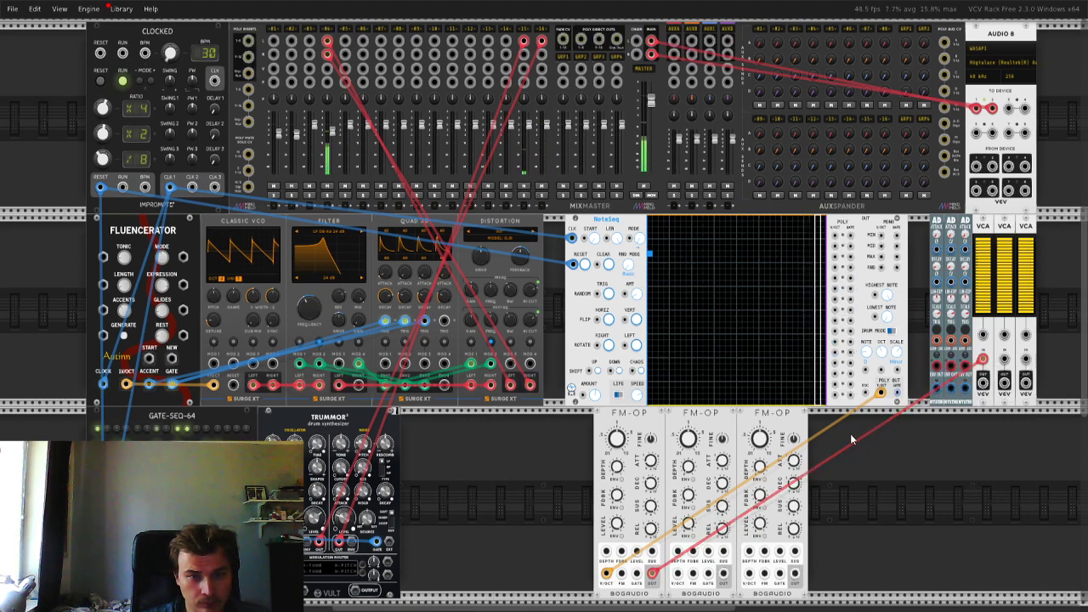
- Add the Count Modula Super Arpeggiator below the VCAs and patch its V/Oct output into the third FM-OP's V/Oct input
{"action": "right_click", "coordinate": [531, 482]}
{"action": "type", "text": "arp"}
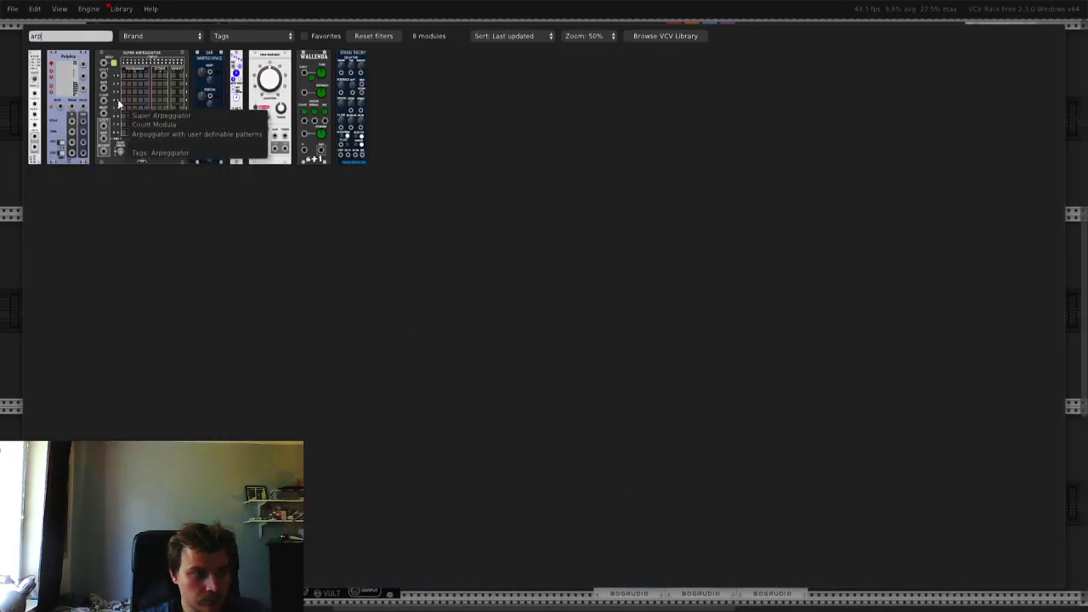
{"action": "left_click_drag", "start_coordinate": [122, 109], "coordinate": [957, 466]}
{"action": "scroll", "coordinate": [850, 467], "scroll_direction": "right", "scroll_amount": 3}
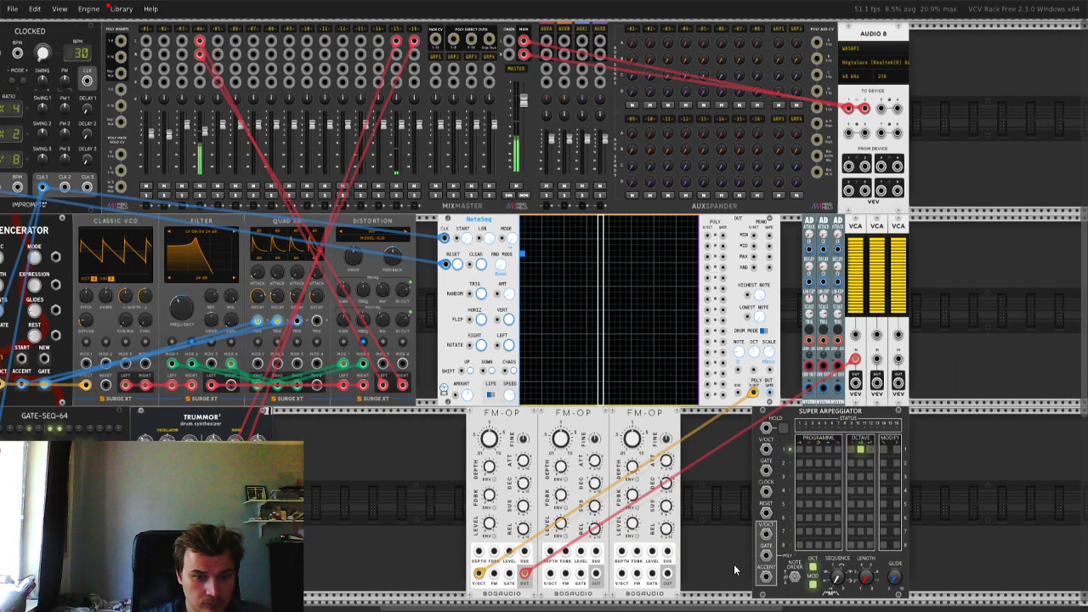
{"action": "left_click_drag", "start_coordinate": [765, 534], "coordinate": [624, 575]}
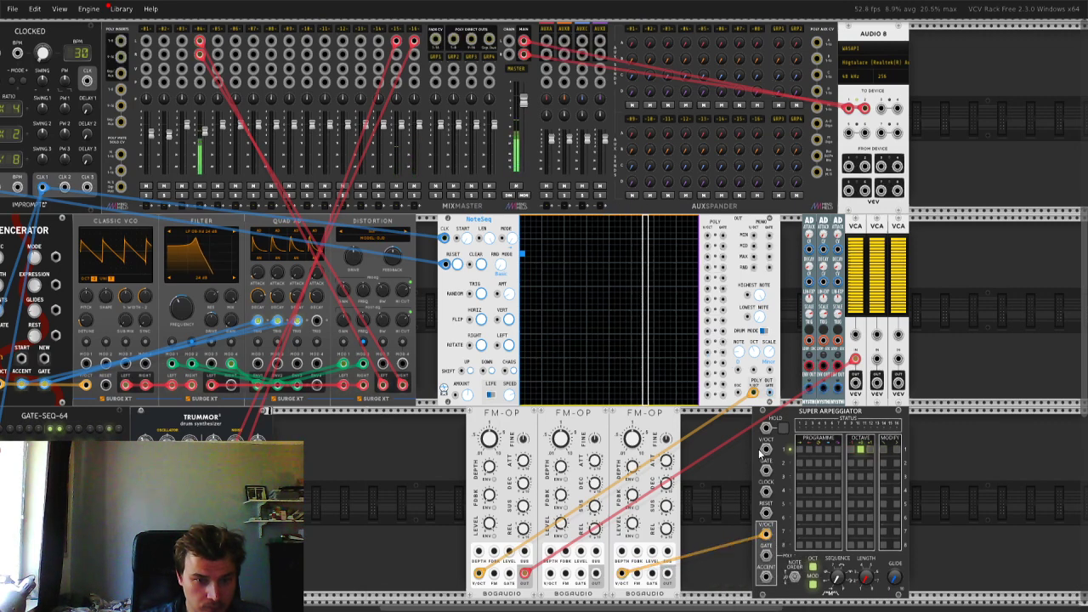
- Add the Grid Seq module beside the FM-OPs and patch Clocked's Clock 1 output into its random direction input
{"action": "right_click", "coordinate": [423, 480]}
{"action": "type", "text": "grid"}
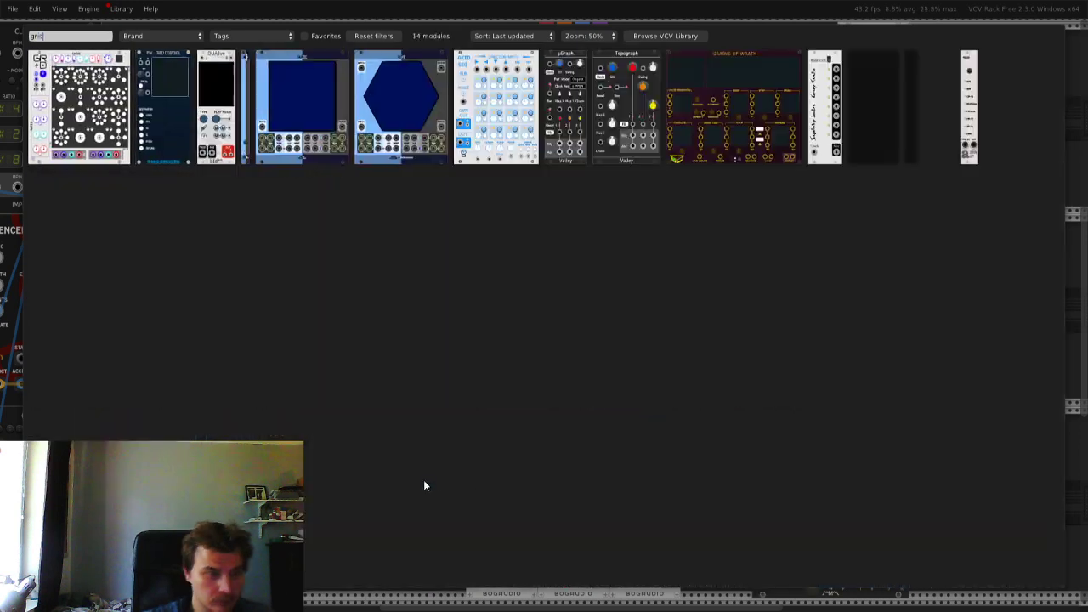
{"action": "left_click", "coordinate": [510, 127]}
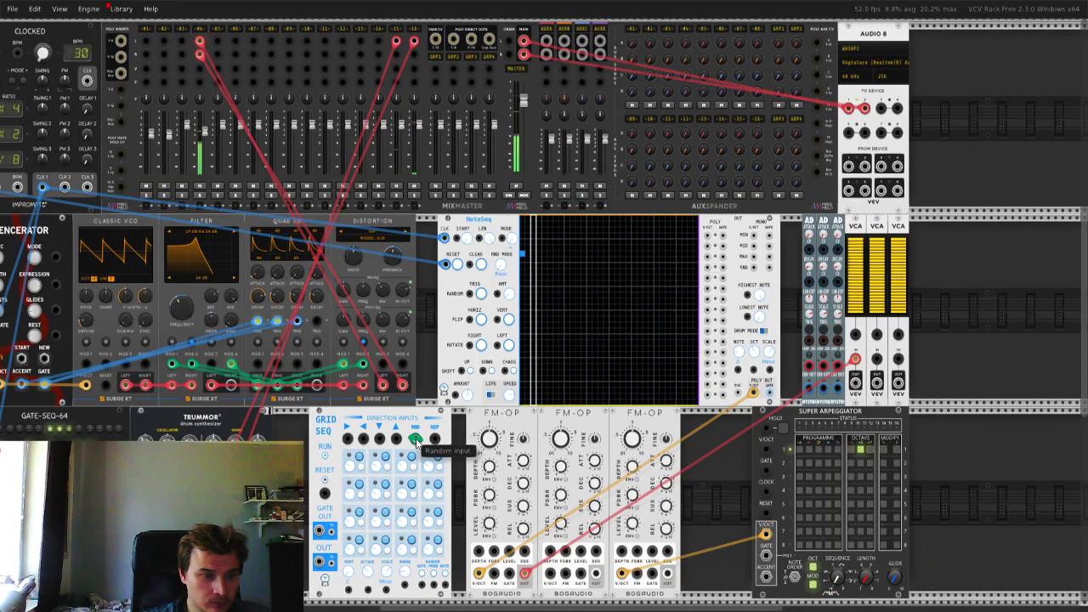
{"action": "left_click_drag", "start_coordinate": [416, 438], "coordinate": [112, 195]}
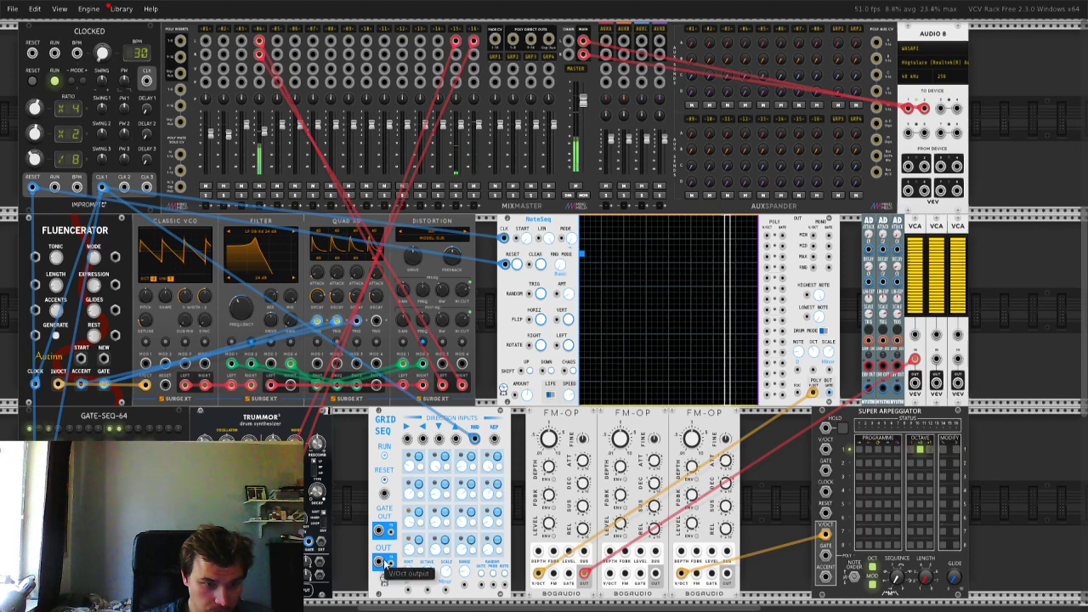
- Patch Grid Seq's V/Oct and gate outputs and Clocked's Clock 1 into the Super Arpeggiator's matching V/Oct, gate and clock inputs
{"action": "left_click_drag", "start_coordinate": [380, 565], "coordinate": [824, 449]}
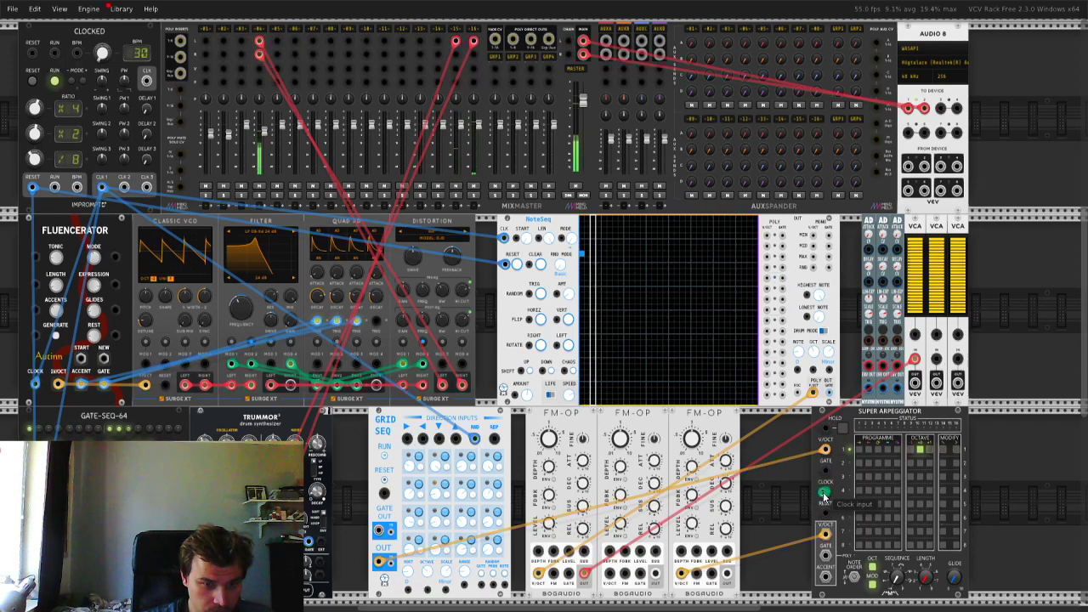
{"action": "left_click_drag", "start_coordinate": [475, 439], "coordinate": [384, 531]}
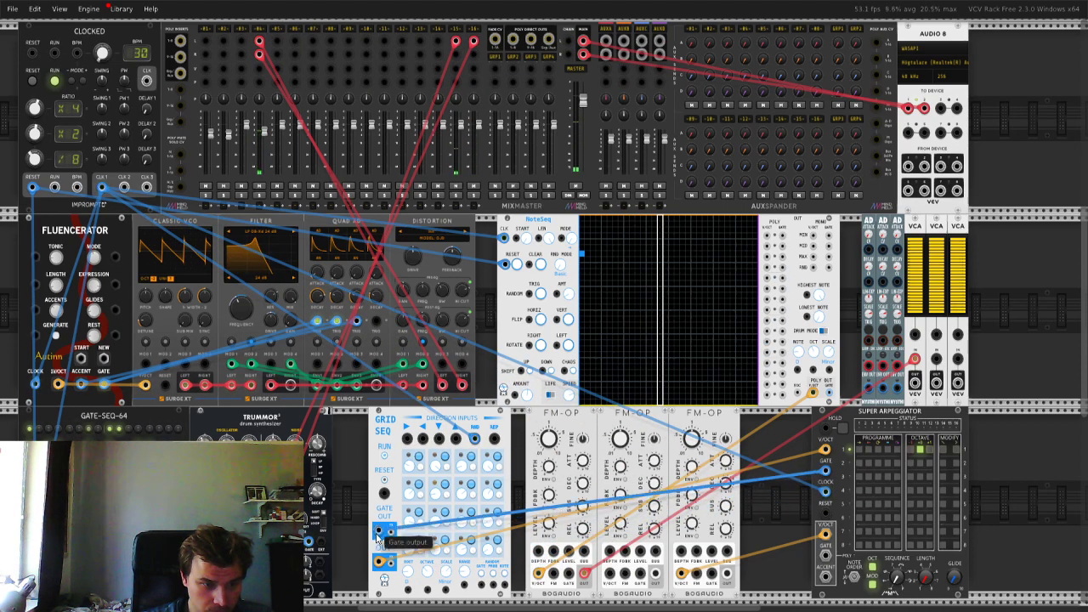
- Patch the arpeggiator's gate output through the first AD envelope into the first VCA's CV input, and that VCA's output into mixer channel 1
{"action": "left_click_drag", "start_coordinate": [824, 554], "coordinate": [828, 561]}
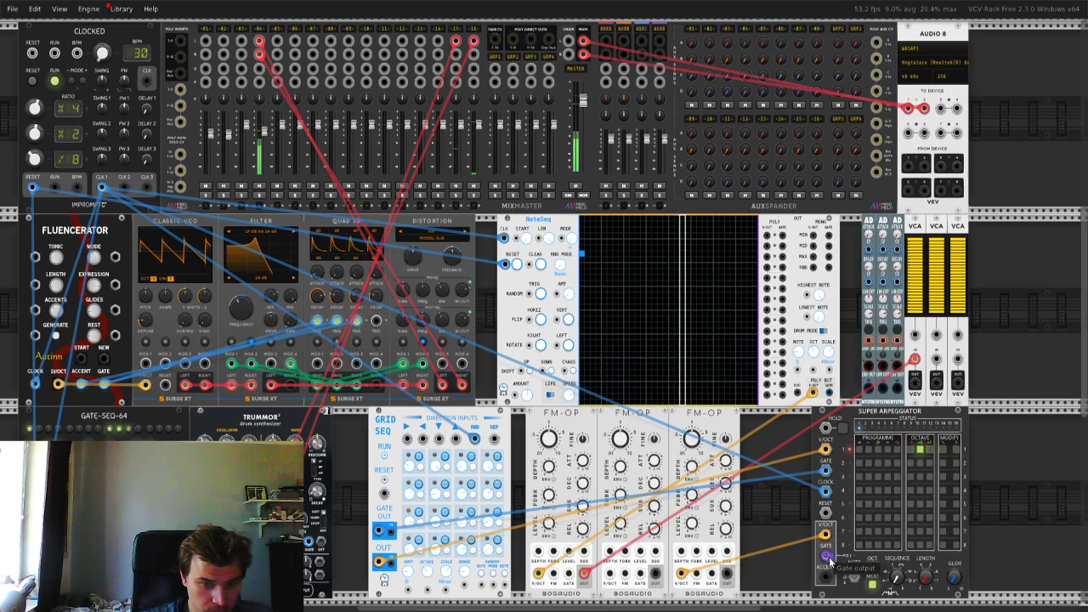
{"action": "left_click_drag", "start_coordinate": [872, 415], "coordinate": [870, 391]}
{"action": "left_click", "coordinate": [869, 391]}
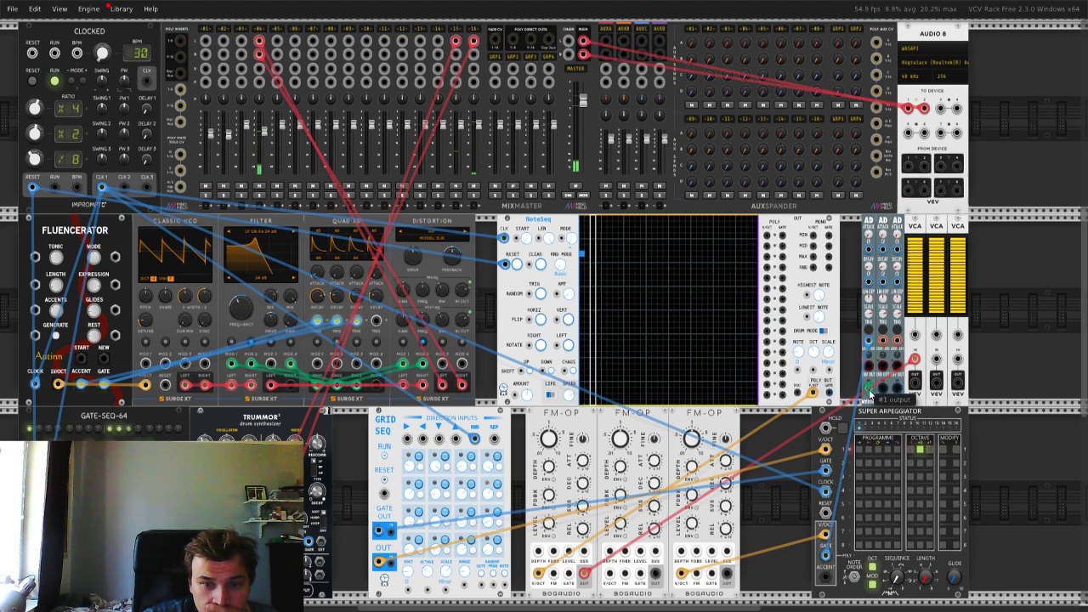
{"action": "left_click_drag", "start_coordinate": [923, 350], "coordinate": [914, 334]}
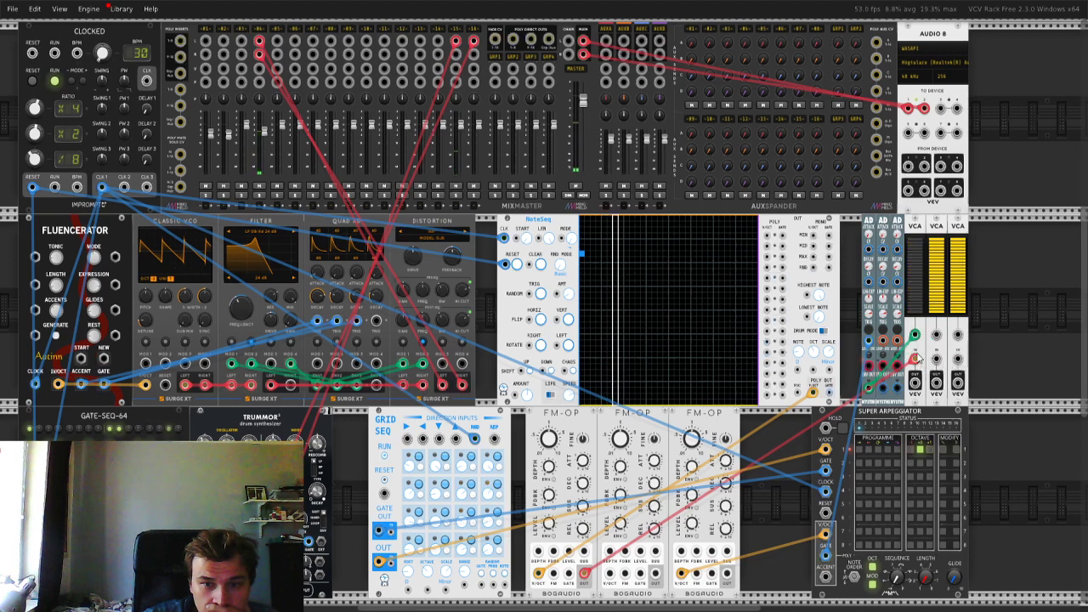
{"action": "scroll", "coordinate": [895, 384], "scroll_direction": "up", "scroll_amount": 2}
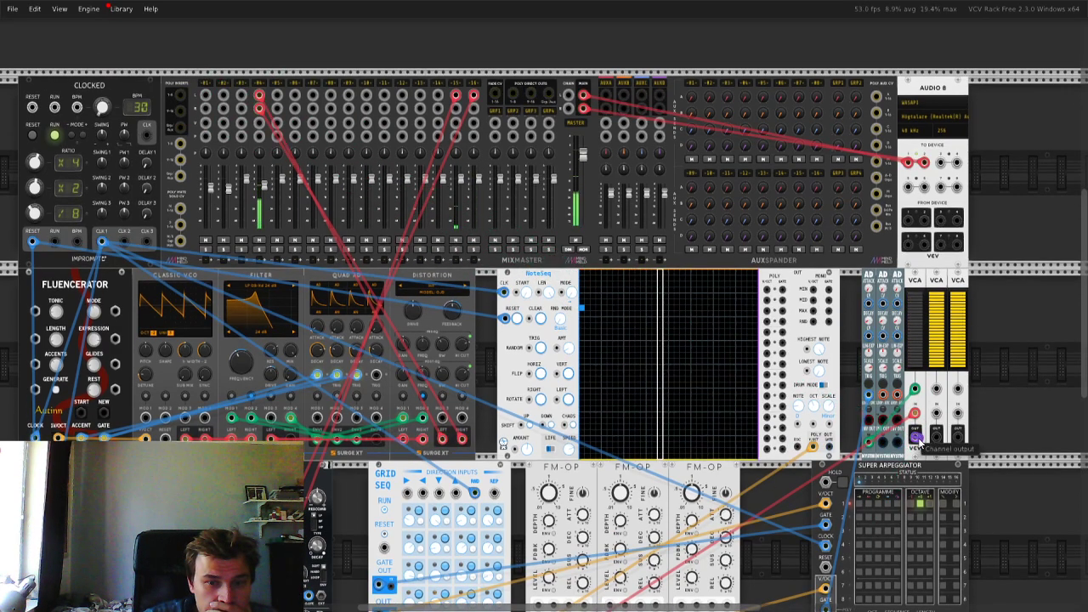
{"action": "left_click_drag", "start_coordinate": [916, 437], "coordinate": [206, 95]}
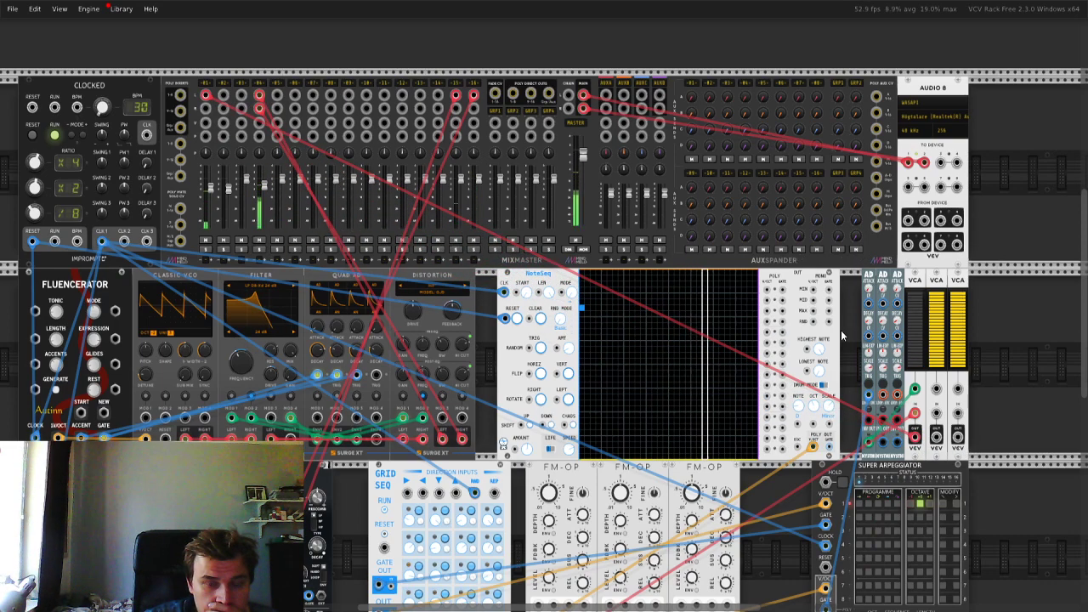
- Set the Super Arpeggiator's pattern length to 3
{"action": "scroll", "coordinate": [845, 488], "scroll_direction": "down", "scroll_amount": 3}
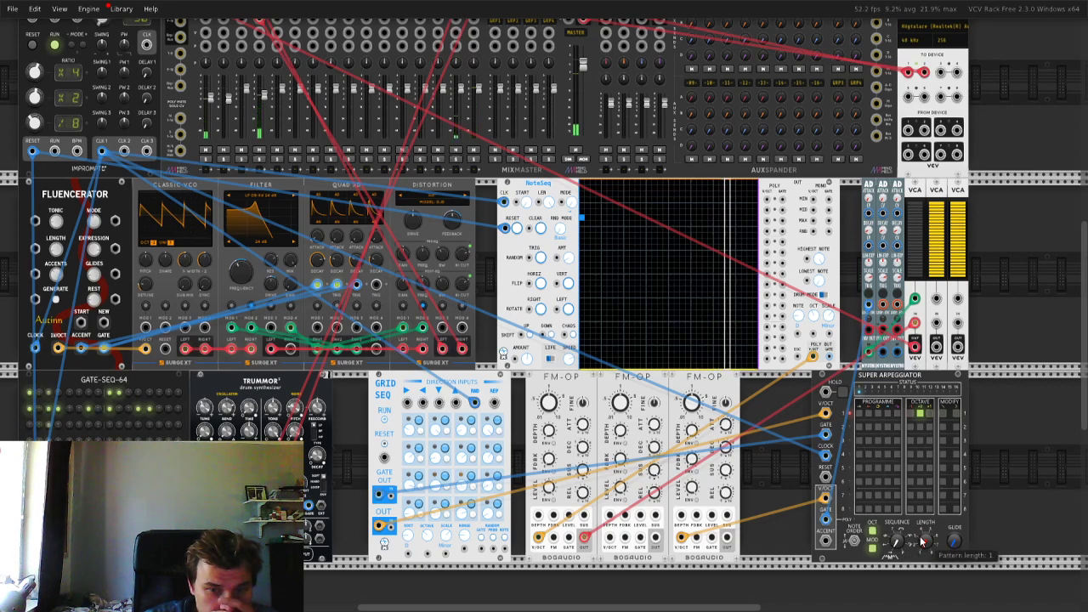
{"action": "left_click_drag", "start_coordinate": [925, 540], "coordinate": [930, 476]}
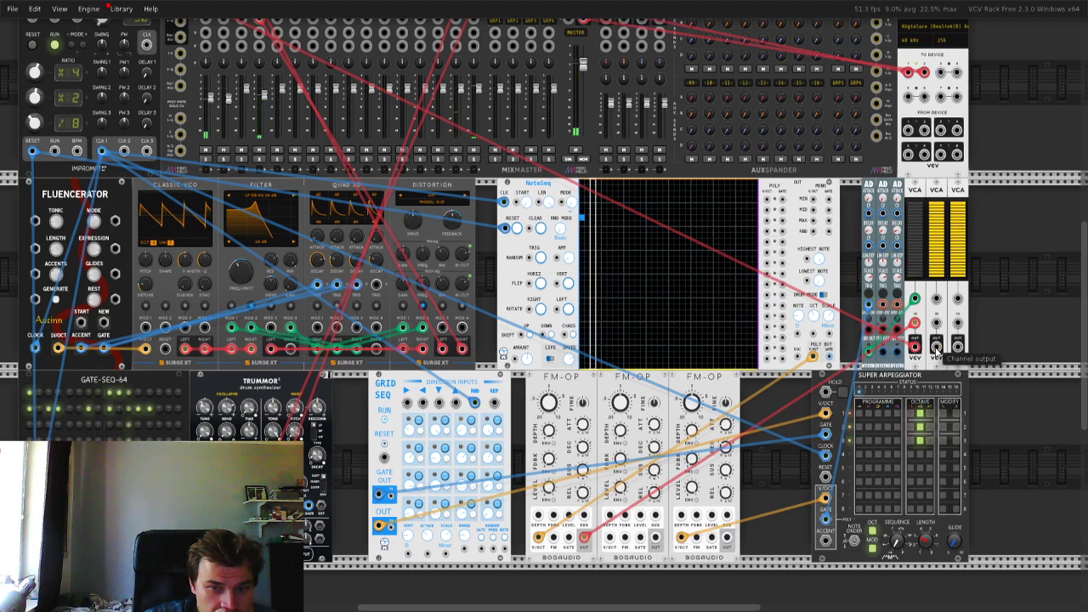
- Patch the second VCA's output into mixer channel 2's left input and the second AD envelope's output into that VCA's CV input
{"action": "scroll", "coordinate": [247, 106], "scroll_direction": "up", "scroll_amount": 3}
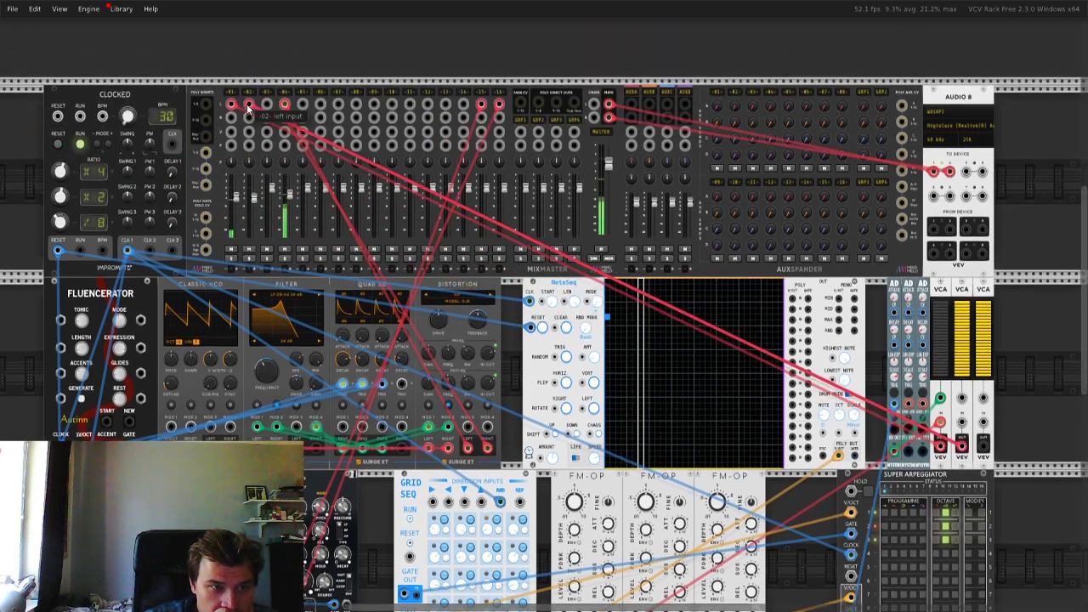
{"action": "left_click_drag", "start_coordinate": [909, 453], "coordinate": [961, 397]}
{"action": "left_click", "coordinate": [910, 455]}
{"action": "left_click", "coordinate": [910, 455]}
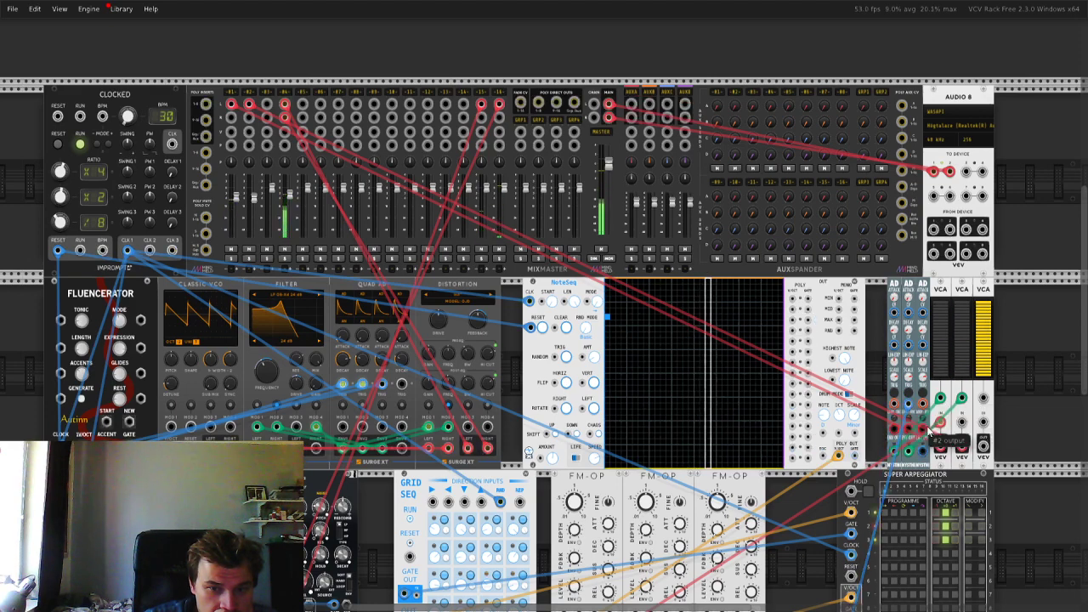
- Patch the third FM-OP into the first VCA and the first FM-OP into the second, with NoteSeq's poly gate triggering the second AD envelope
{"action": "scroll", "coordinate": [901, 414], "scroll_direction": "down", "scroll_amount": 2}
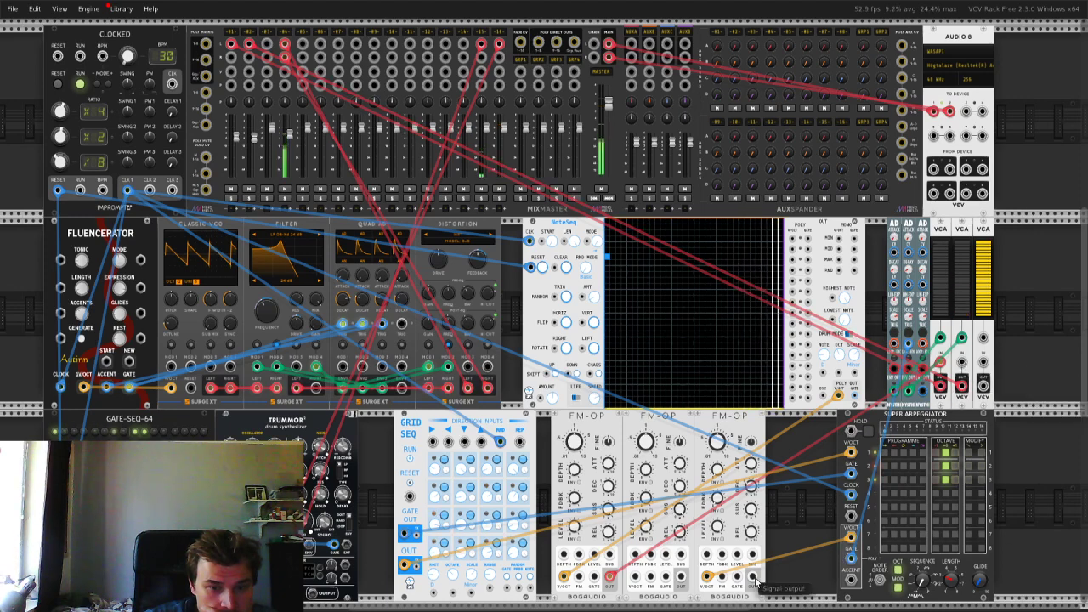
{"action": "left_click_drag", "start_coordinate": [752, 579], "coordinate": [752, 579]}
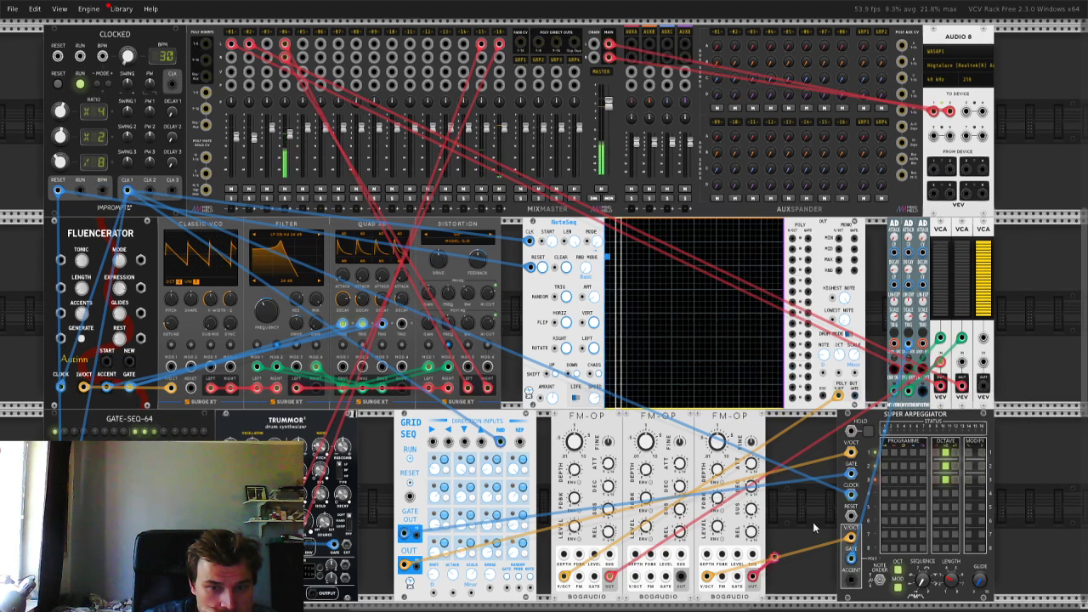
{"action": "left_click_drag", "start_coordinate": [814, 528], "coordinate": [933, 372]}
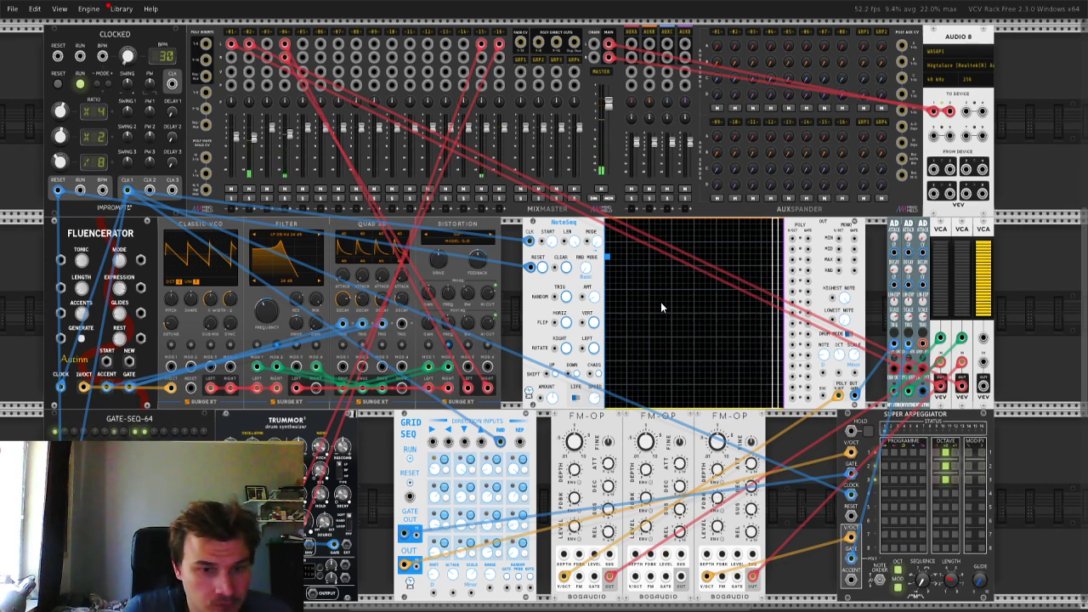
- Enter a three-note figure on steps 1 to 3 of NoteSeq's grid and repeat it on steps 5 to 7
{"action": "scroll", "coordinate": [622, 324], "scroll_direction": "up", "scroll_amount": 1}
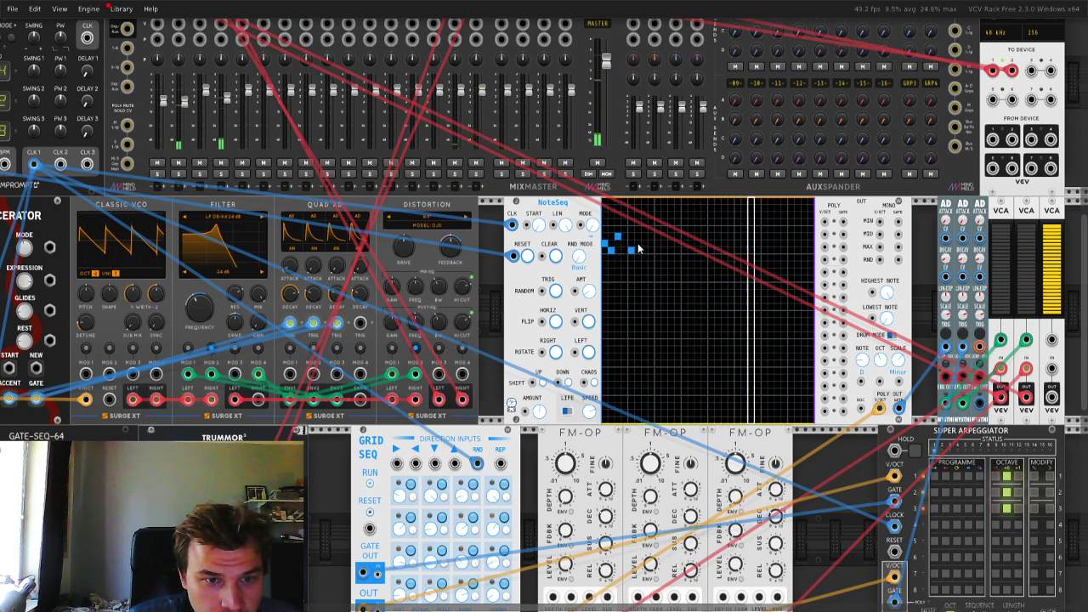
{"action": "left_click", "coordinate": [631, 243]}
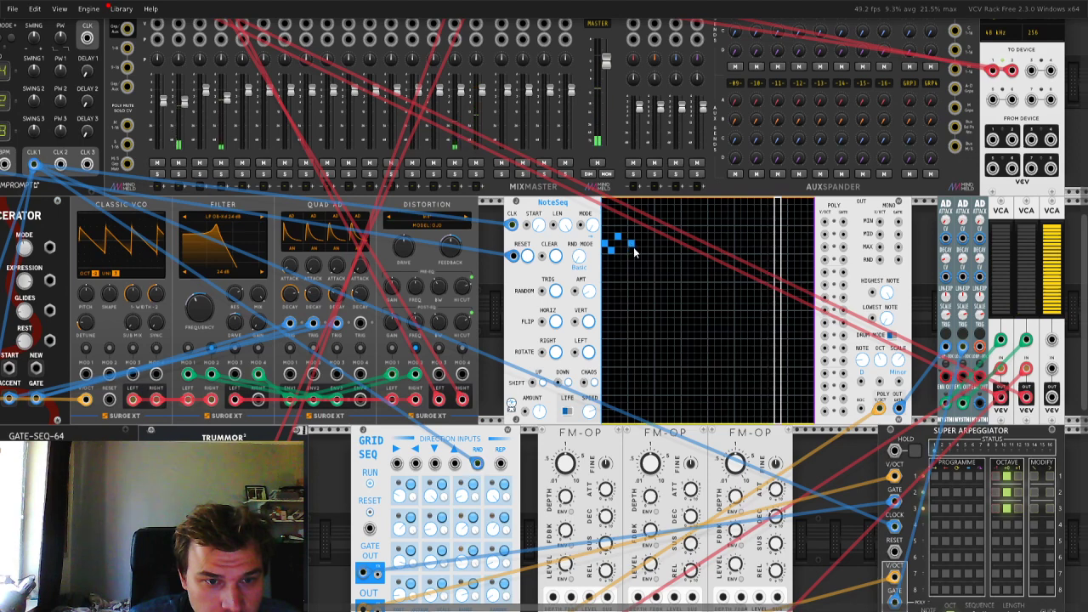
{"action": "left_click", "coordinate": [630, 250]}
{"action": "left_click", "coordinate": [644, 236]}
{"action": "left_click", "coordinate": [638, 249]}
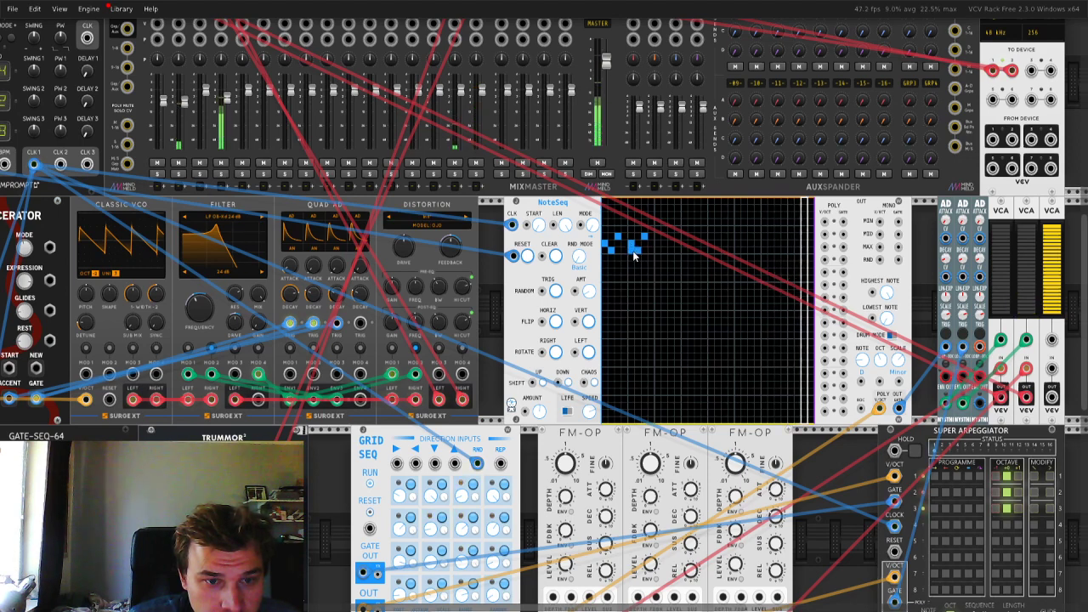
{"action": "left_click", "coordinate": [631, 249]}
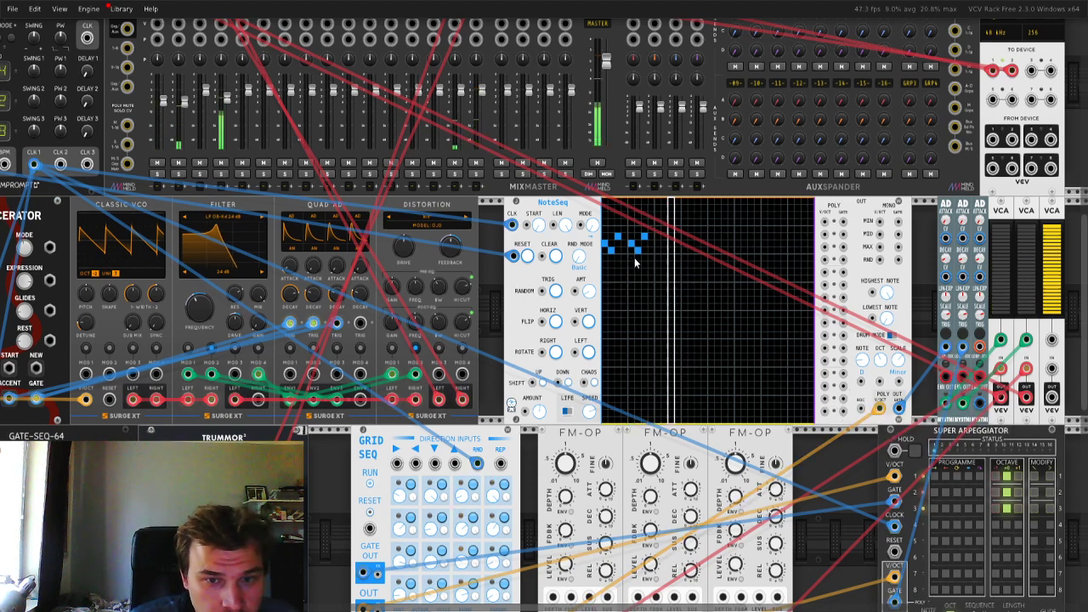
- Turn up the feedback of the first FM-OP
{"action": "scroll", "coordinate": [671, 298], "scroll_direction": "down", "scroll_amount": 1}
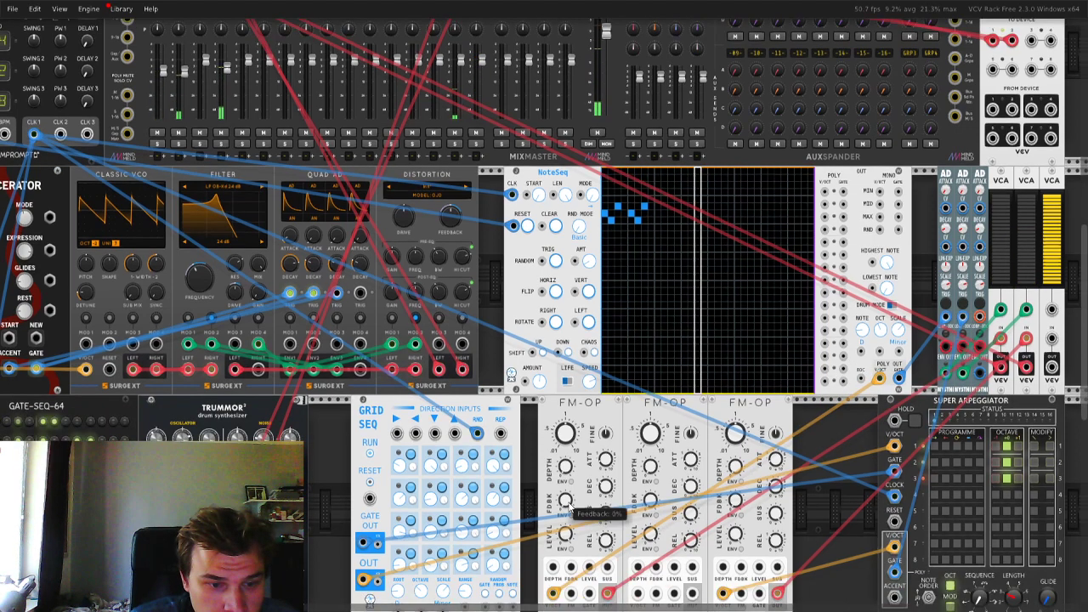
{"action": "left_click_drag", "start_coordinate": [566, 502], "coordinate": [566, 398]}
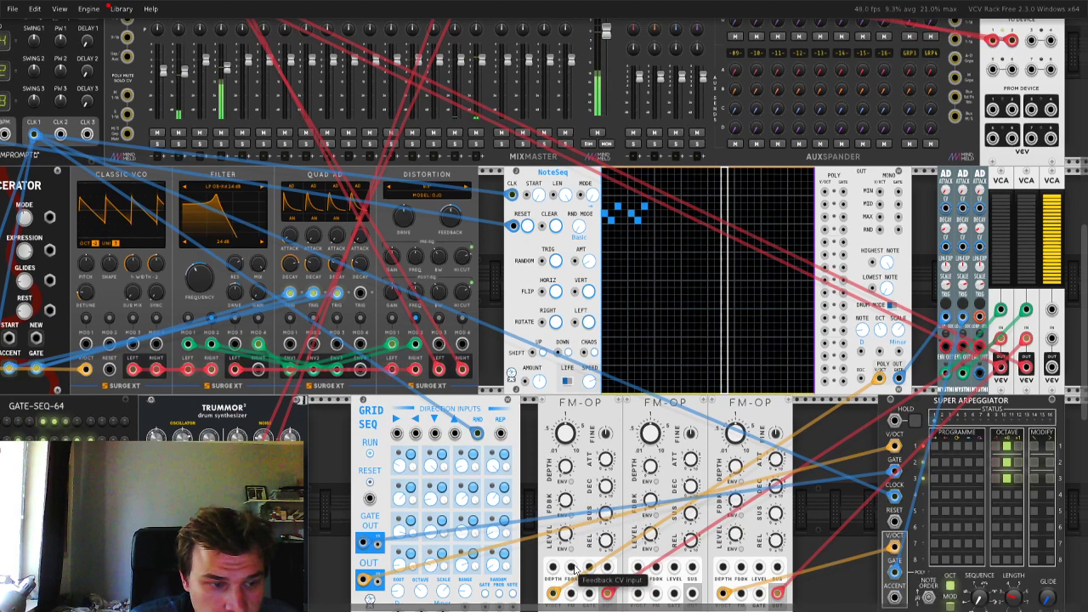
- Move the three FM-OPs up against the Super Arpeggiator and place Grid Seq next to them
{"action": "scroll", "coordinate": [463, 219], "scroll_direction": "down", "scroll_amount": 5}
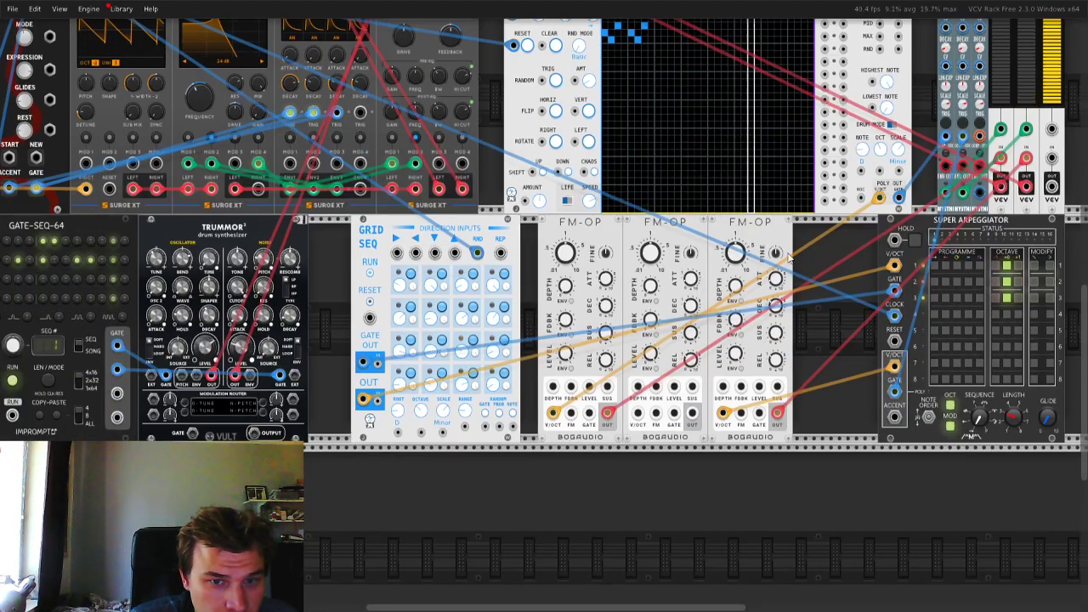
{"action": "left_click_drag", "start_coordinate": [828, 260], "coordinate": [653, 247]}
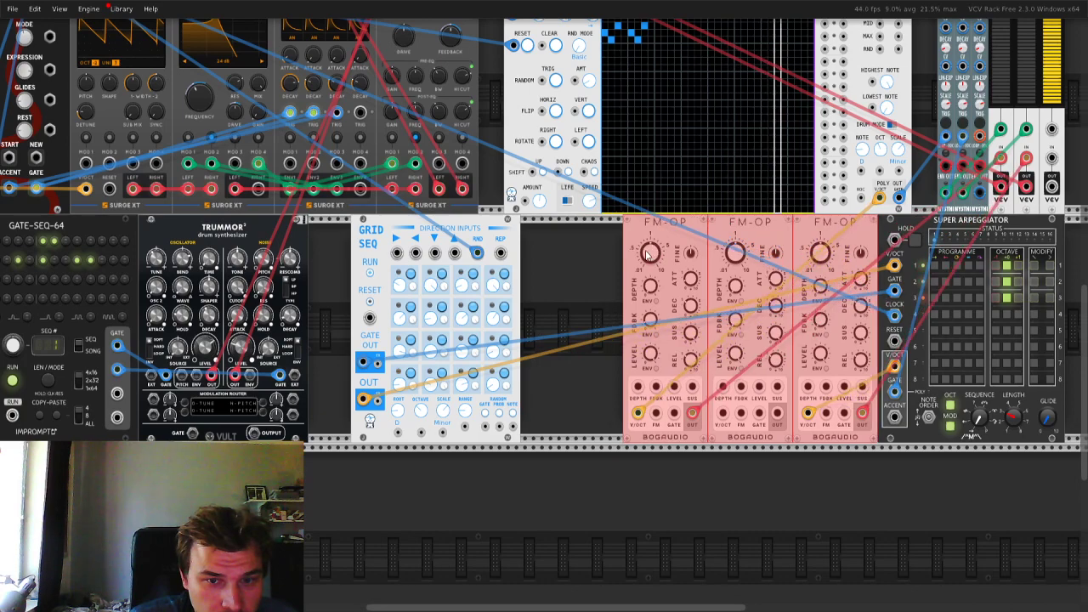
{"action": "left_click", "coordinate": [582, 256]}
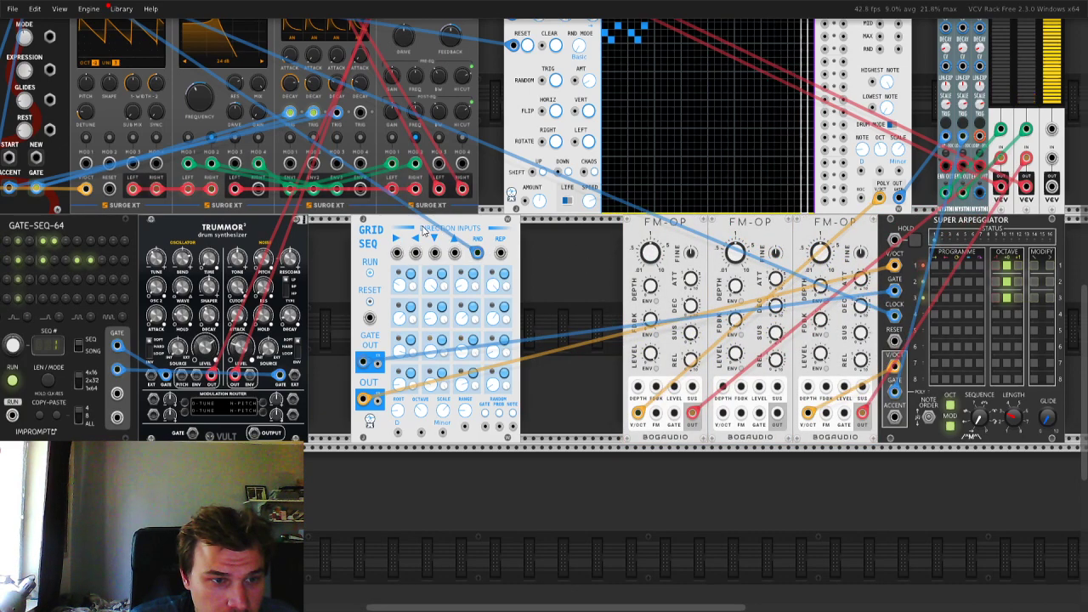
{"action": "left_click_drag", "start_coordinate": [404, 244], "coordinate": [520, 242]}
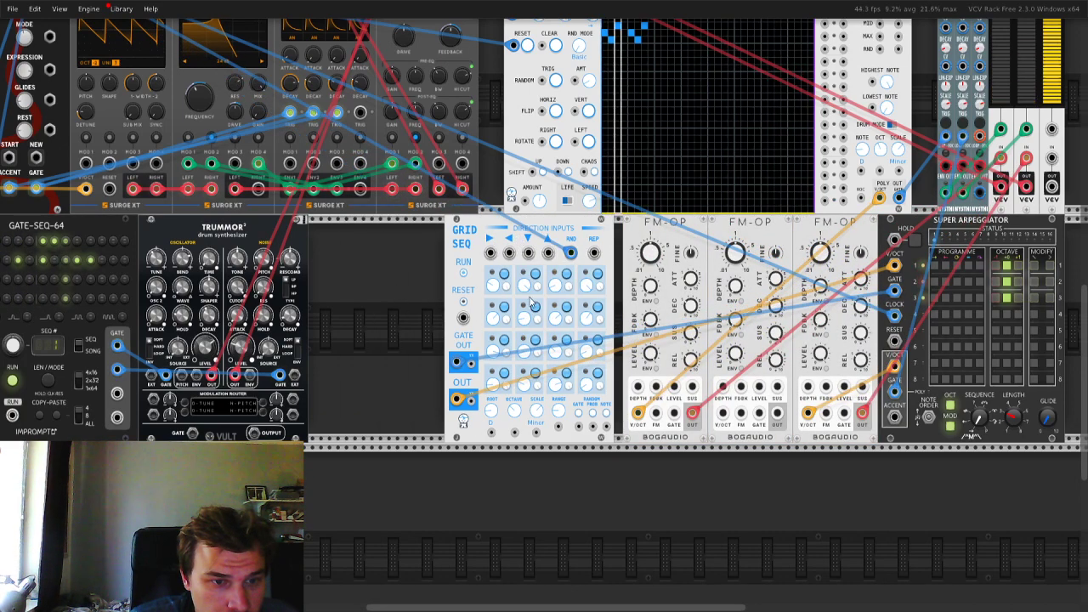
- Repeat the three-note figure on steps 9 to 11 of NoteSeq's grid and raise the last note of each figure by one row
{"action": "scroll", "coordinate": [394, 283], "scroll_direction": "up", "scroll_amount": 4}
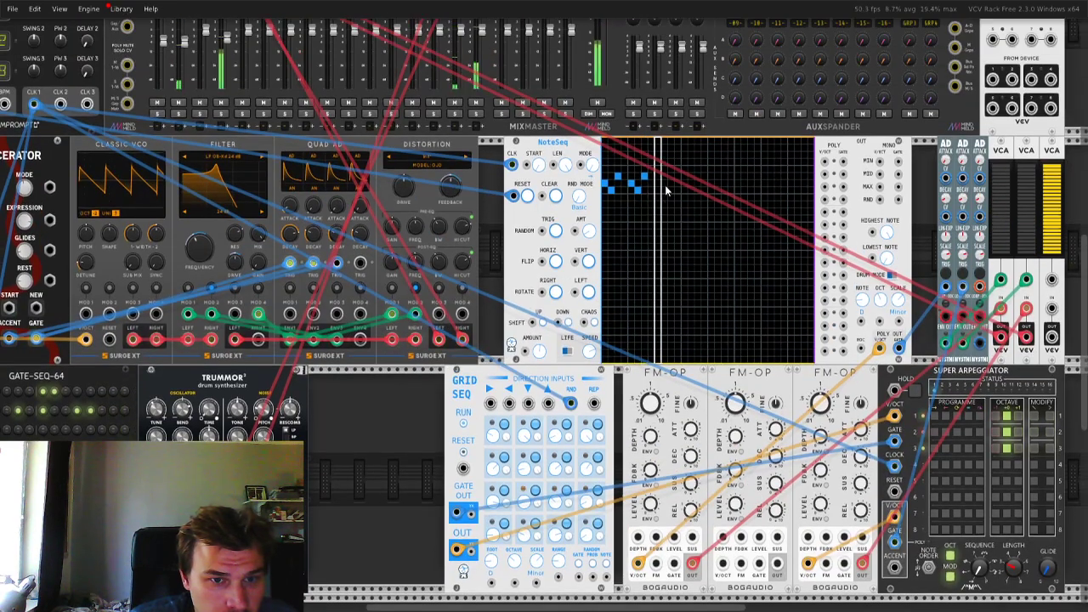
{"action": "left_click", "coordinate": [656, 186]}
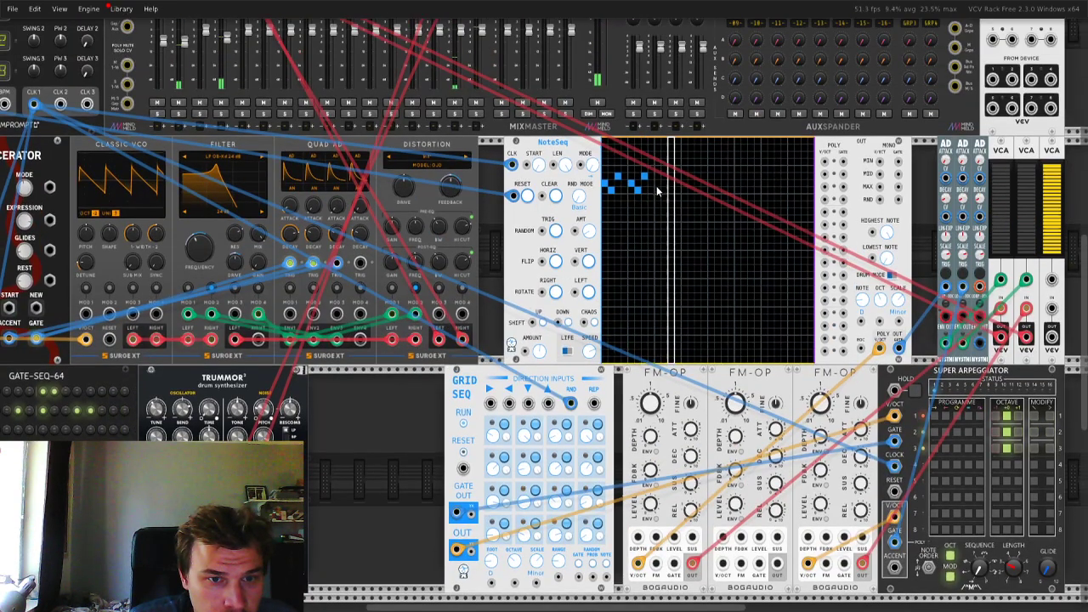
{"action": "left_click", "coordinate": [671, 176]}
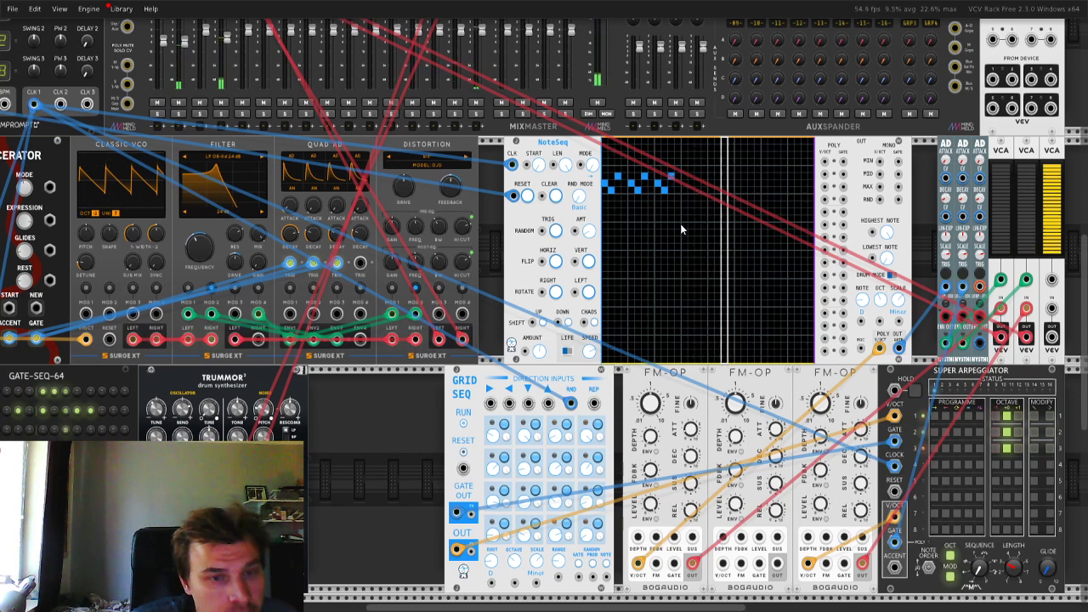
{"action": "left_click", "coordinate": [617, 171]}
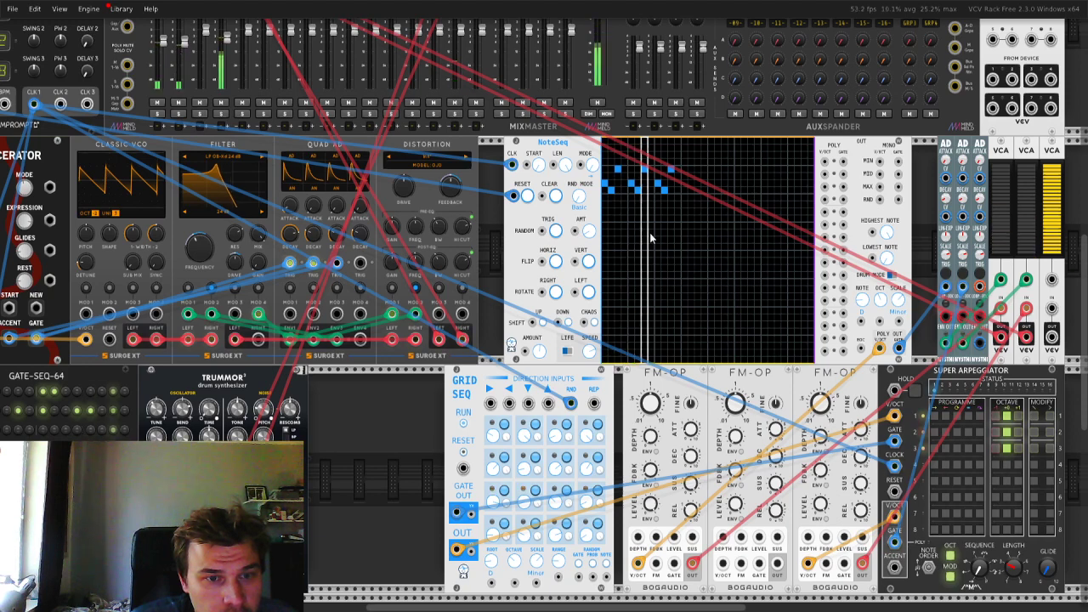
- Swap the second and third notes of all three NoteSeq figures so the high note comes second and the low note third
{"action": "left_click", "coordinate": [610, 169]}
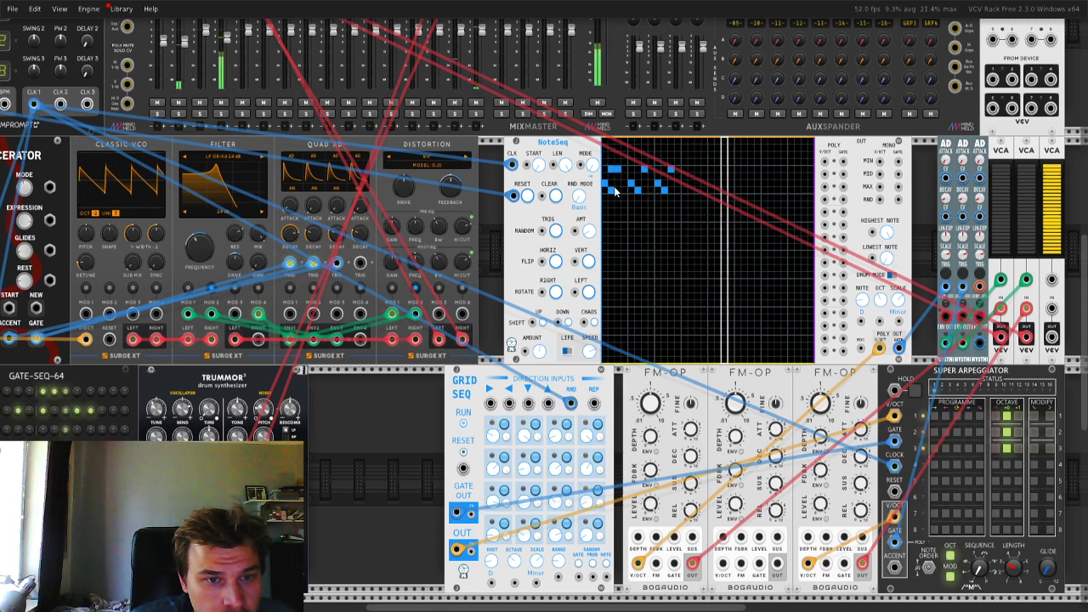
{"action": "left_click", "coordinate": [618, 170]}
{"action": "left_click", "coordinate": [638, 170]}
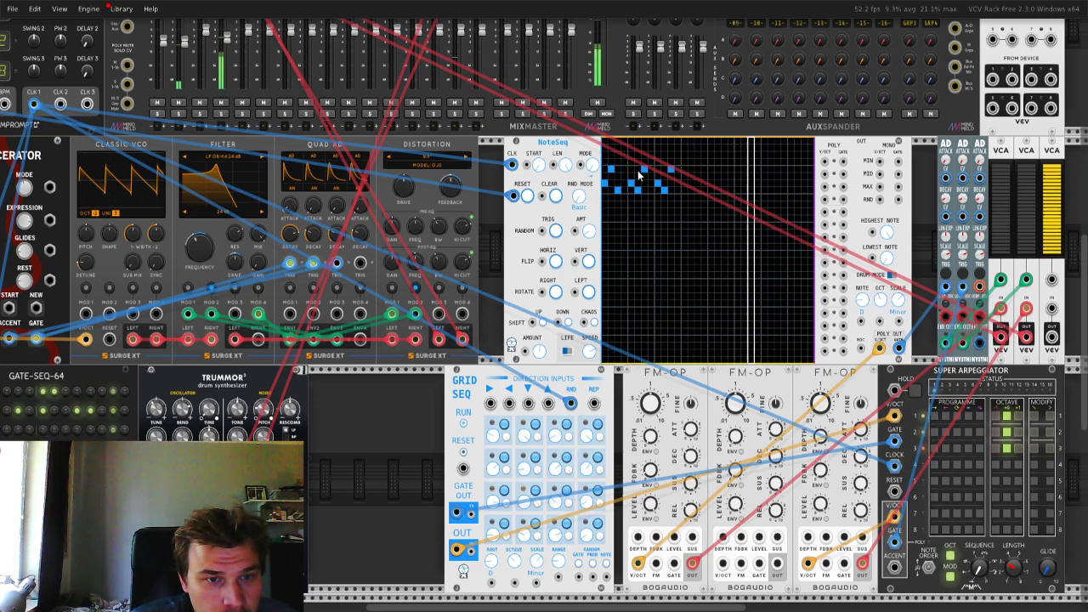
{"action": "left_click", "coordinate": [638, 190]}
{"action": "left_click", "coordinate": [644, 190]}
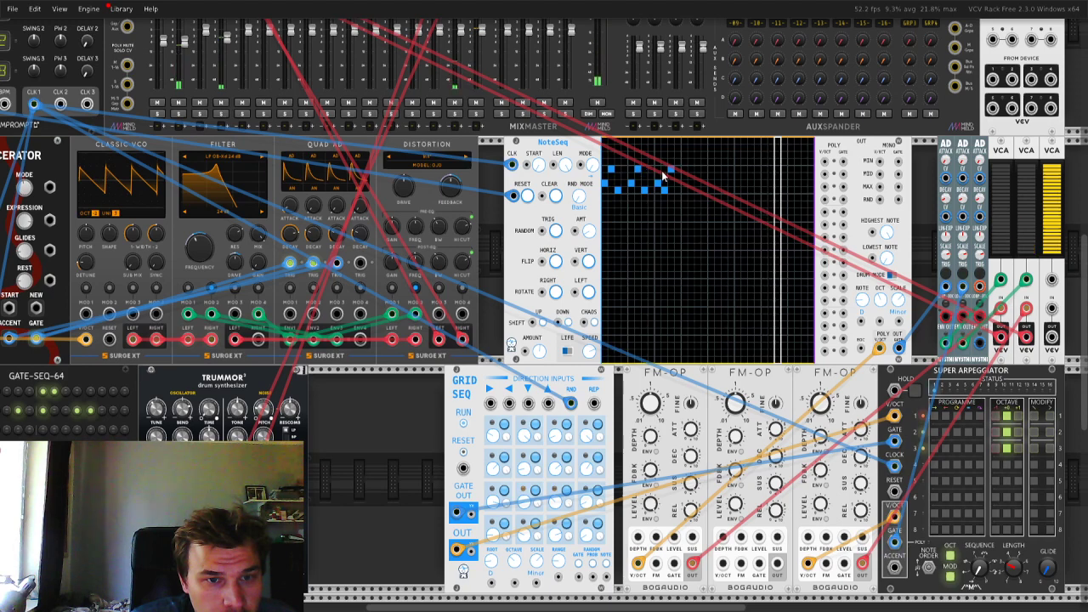
{"action": "left_click", "coordinate": [665, 191]}
{"action": "left_click", "coordinate": [671, 190]}
{"action": "left_click", "coordinate": [672, 170]}
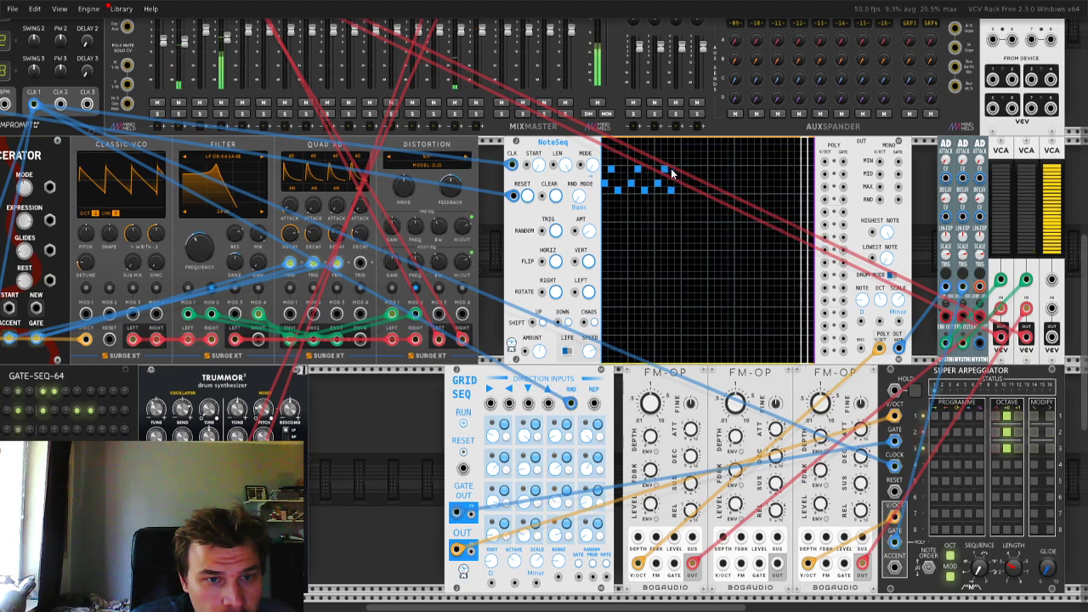
- Lower the high second note of each three-note NoteSeq figure by one row
{"action": "left_click", "coordinate": [611, 177]}
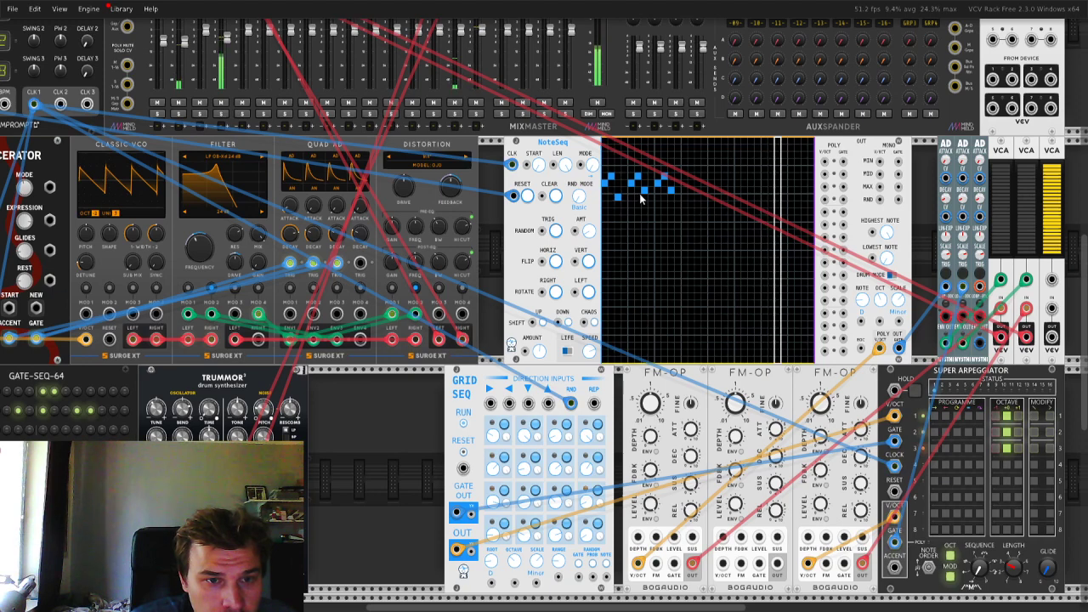
{"action": "left_click", "coordinate": [644, 196]}
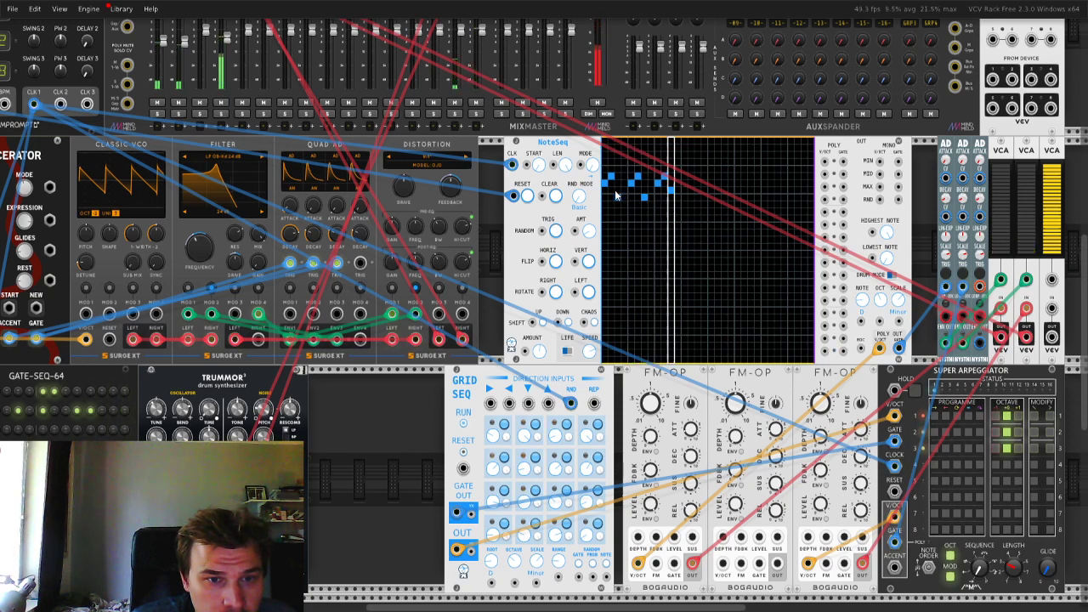
{"action": "left_click", "coordinate": [643, 190]}
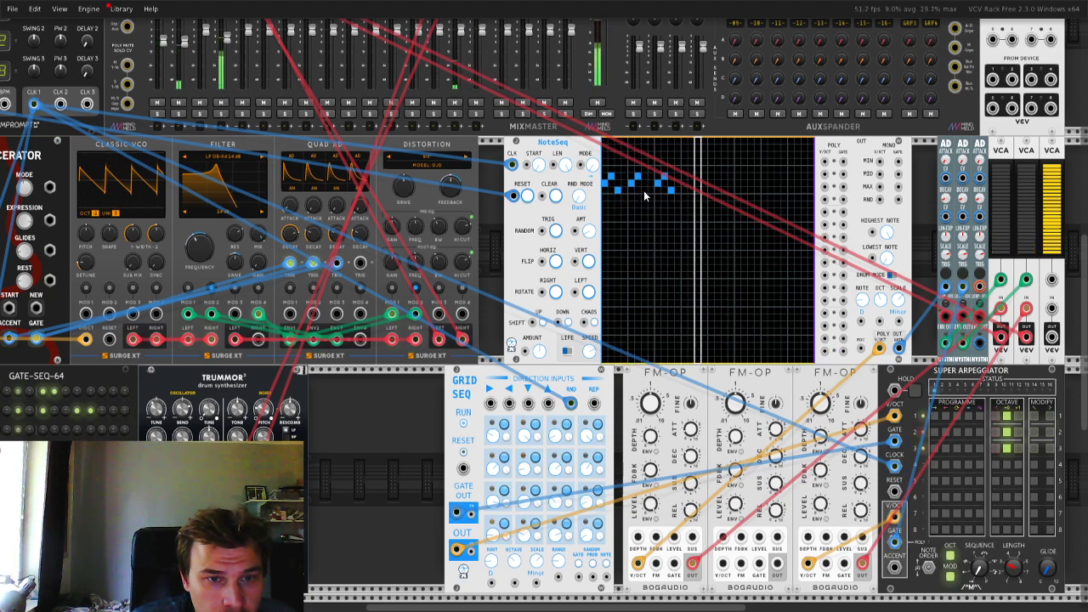
{"action": "left_click", "coordinate": [645, 198]}
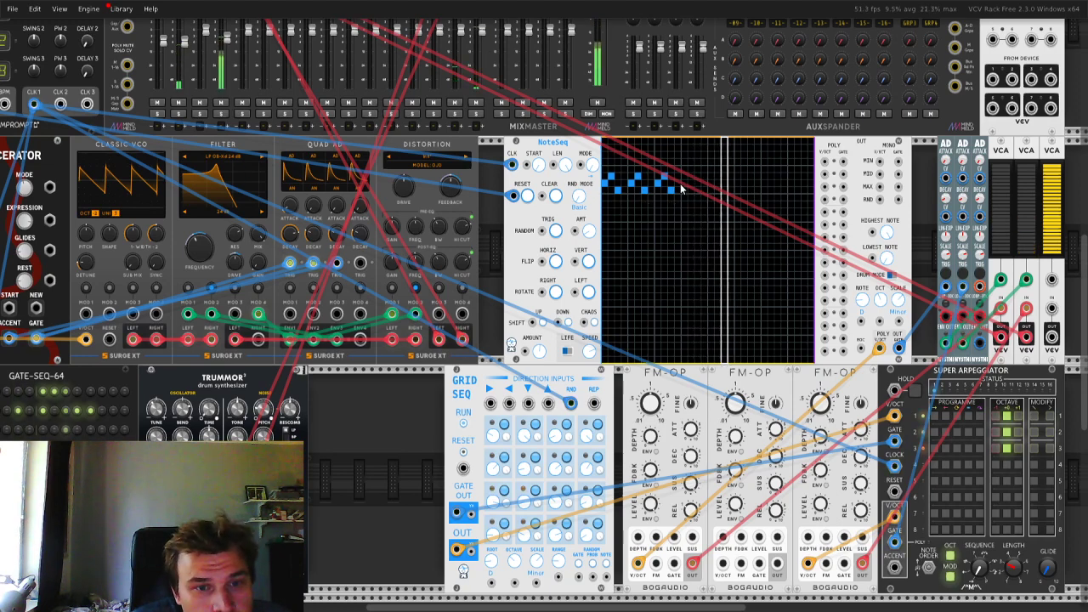
- Add the Chronoblob delay above the mixer, wire it to aux A's sends and returns, and connect its sync to CLK 1
{"action": "scroll", "coordinate": [424, 171], "scroll_direction": "left", "scroll_amount": 1}
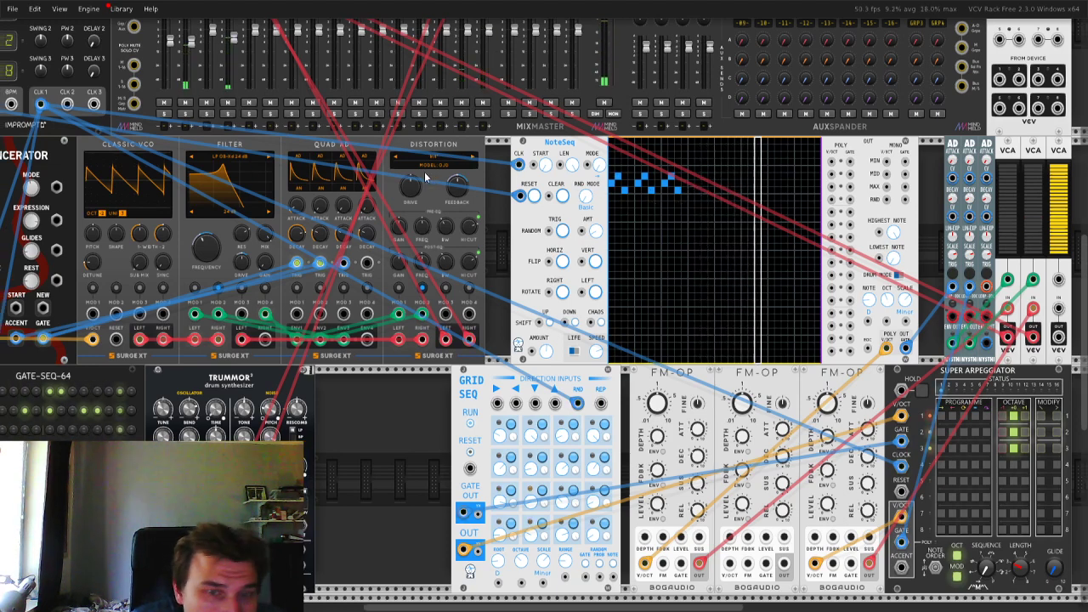
{"action": "scroll", "coordinate": [600, 181], "scroll_direction": "up", "scroll_amount": 4}
{"action": "key", "text": "Return"}
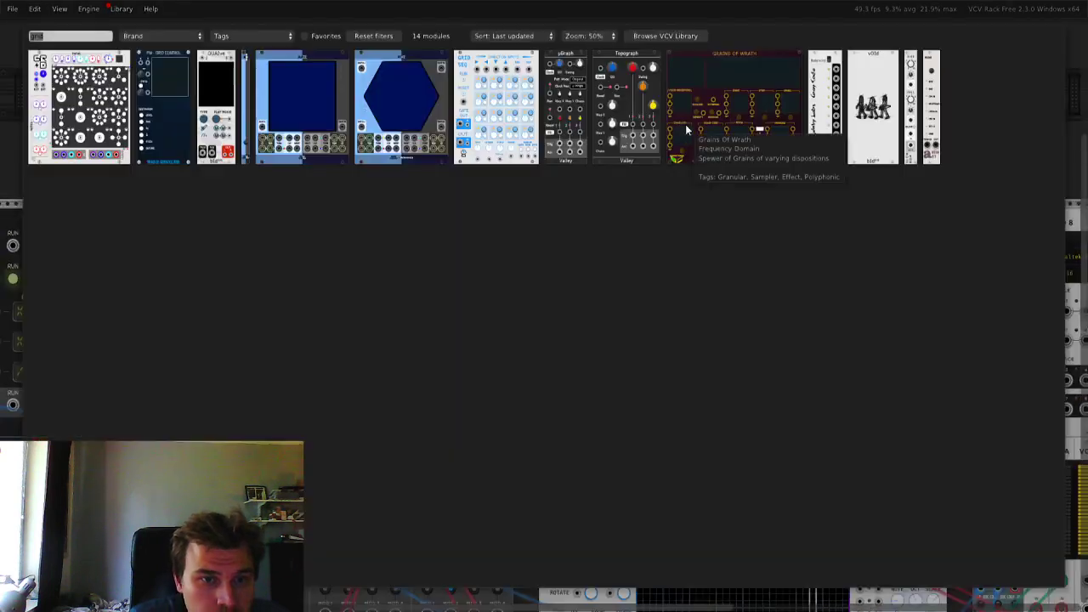
{"action": "type", "text": "chro"}
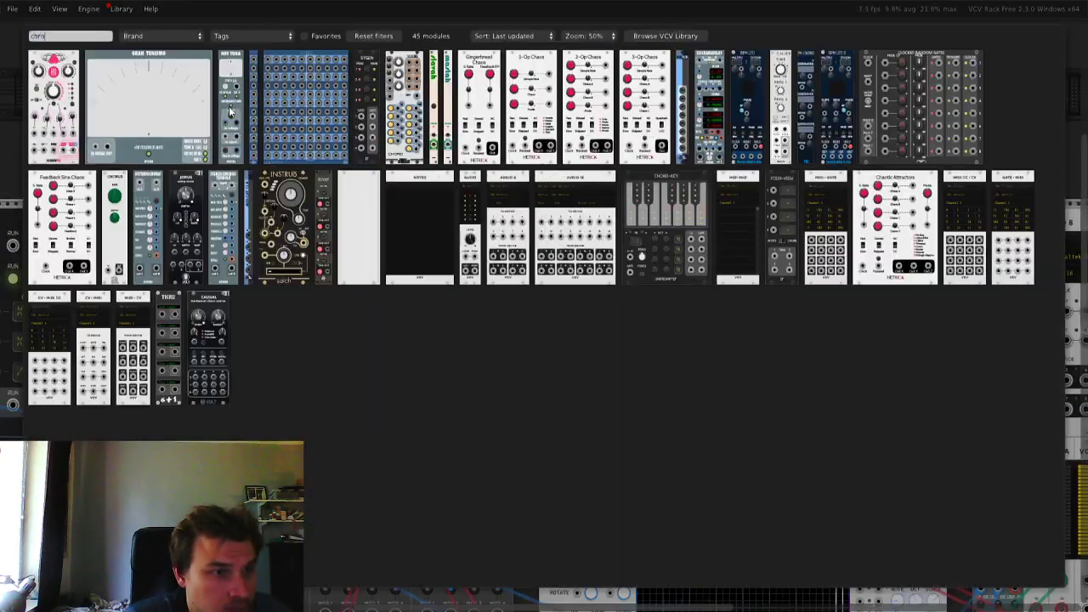
{"action": "left_click_drag", "start_coordinate": [53, 106], "coordinate": [676, 178]}
{"action": "left_click_drag", "start_coordinate": [637, 272], "coordinate": [121, 458]}
- Add a fourth three-note figure to NoteSeq's grid and move the third figure's high note to its last step
{"action": "scroll", "coordinate": [313, 461], "scroll_direction": "down", "scroll_amount": 5}
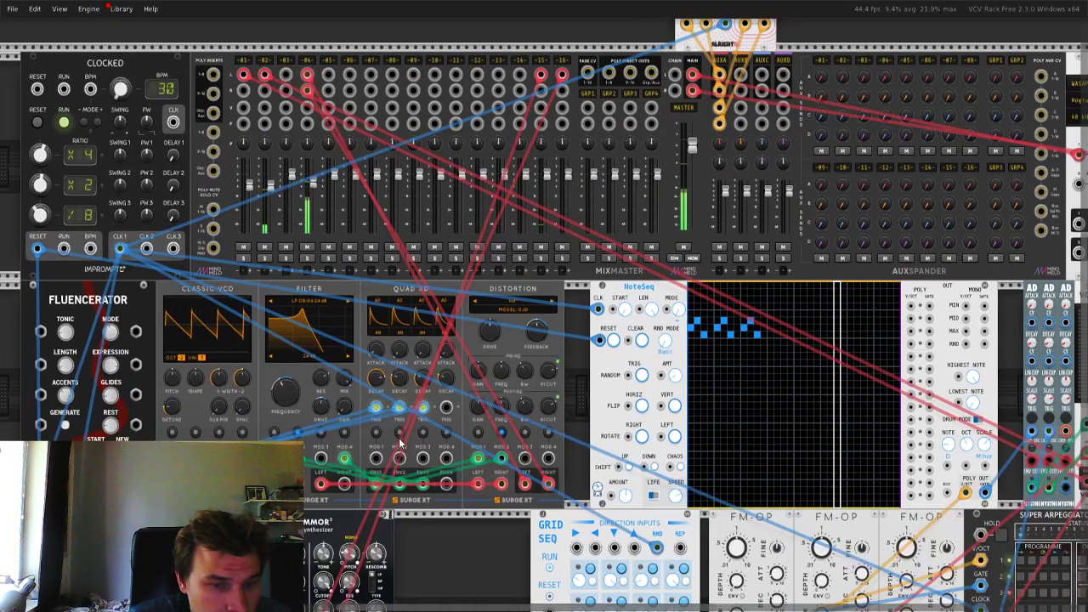
{"action": "left_click_drag", "start_coordinate": [394, 432], "coordinate": [393, 432]}
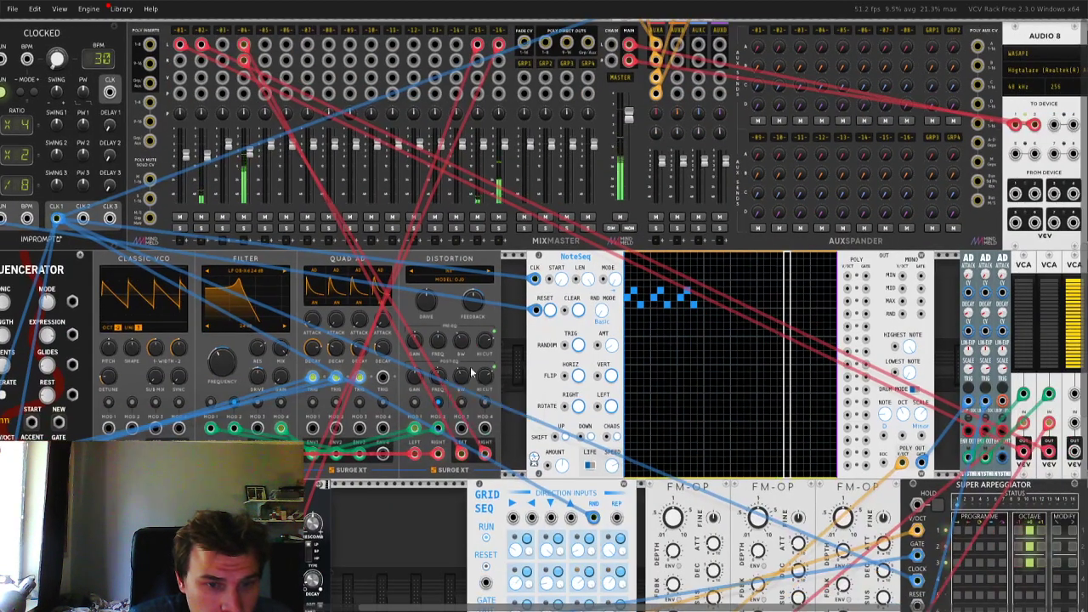
{"action": "left_click", "coordinate": [708, 299]}
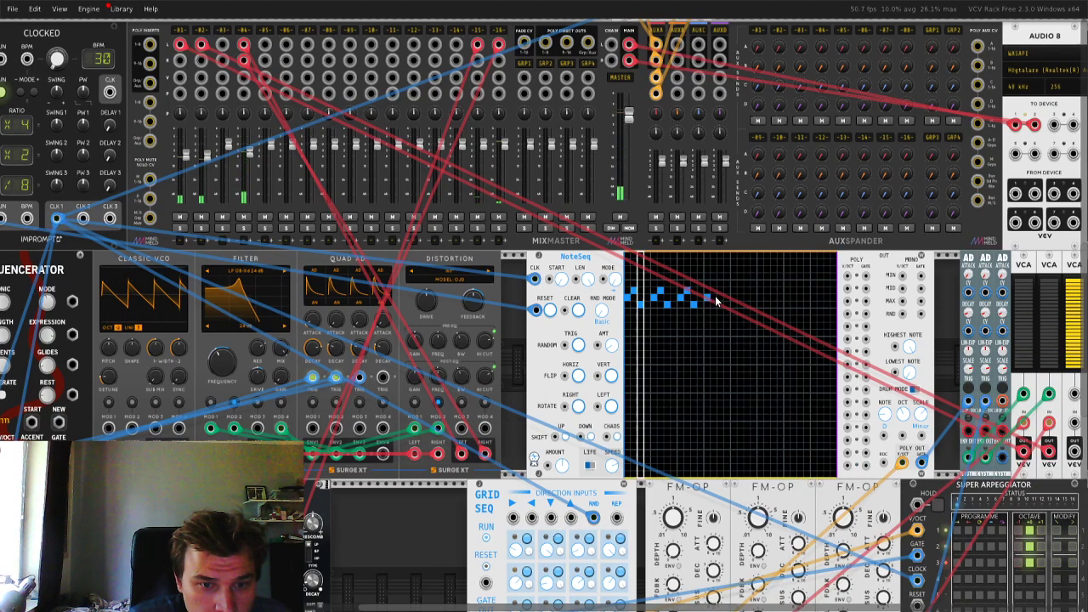
{"action": "left_click", "coordinate": [715, 297]}
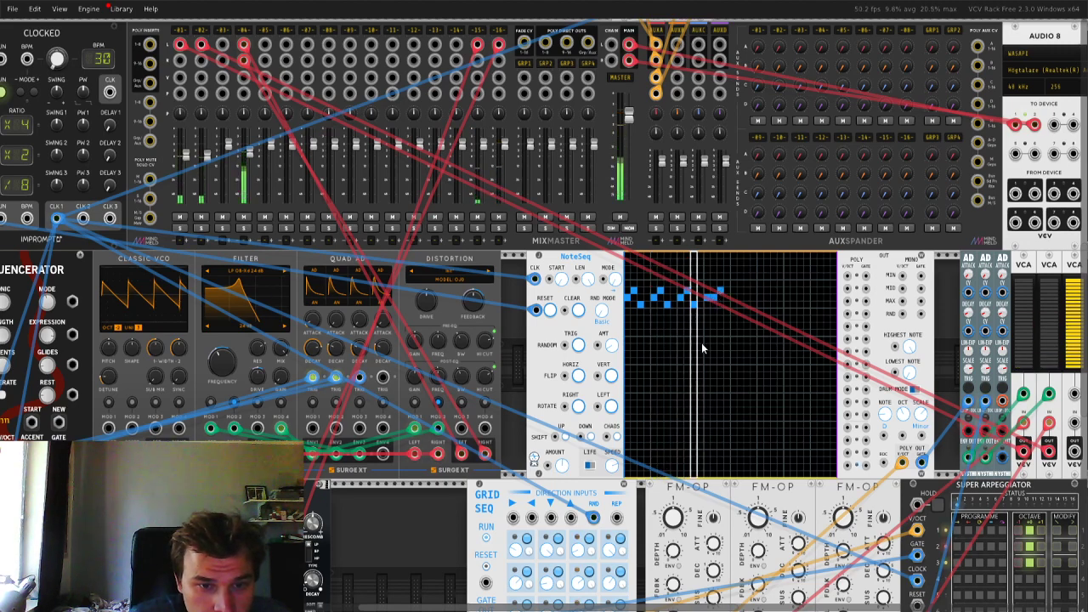
{"action": "left_click", "coordinate": [693, 306]}
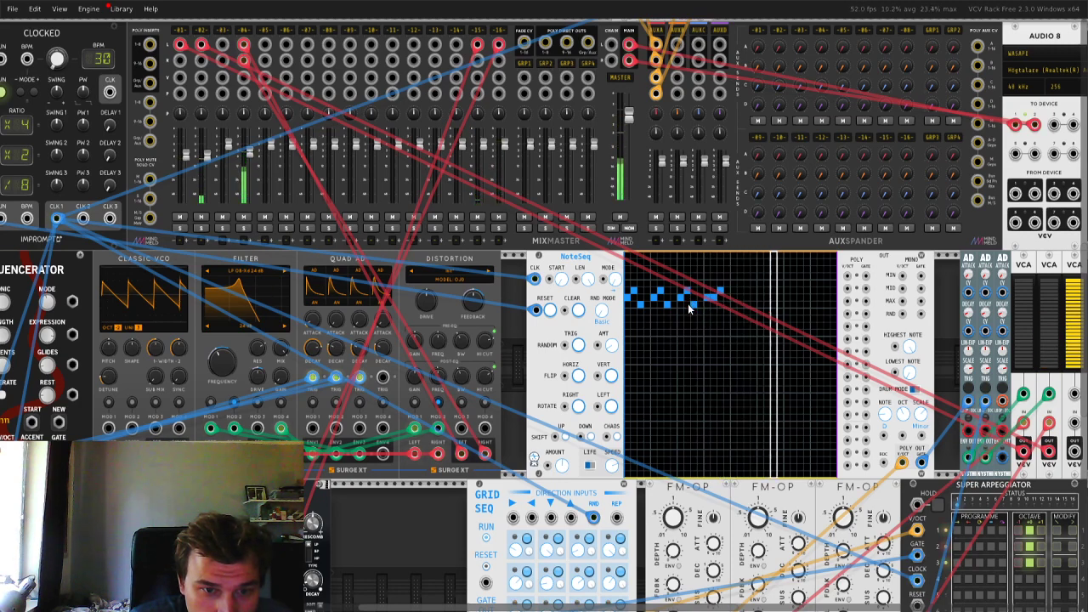
{"action": "left_click", "coordinate": [687, 292]}
{"action": "left_click", "coordinate": [693, 292]}
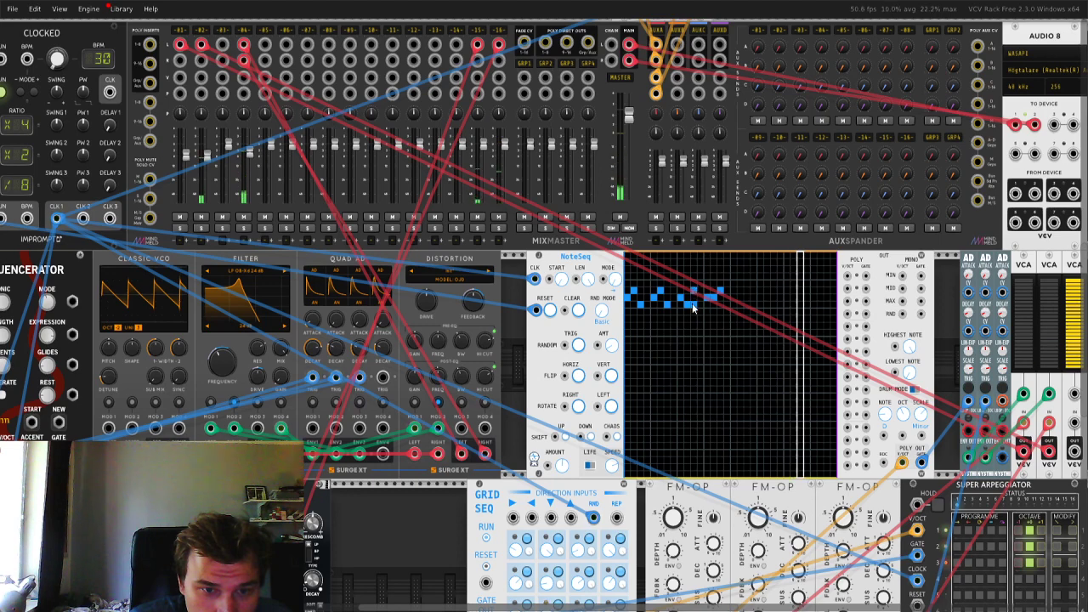
- Repeat NoteSeq's four-figure pattern four rows lower across the second half of the grid
{"action": "left_click", "coordinate": [734, 325]}
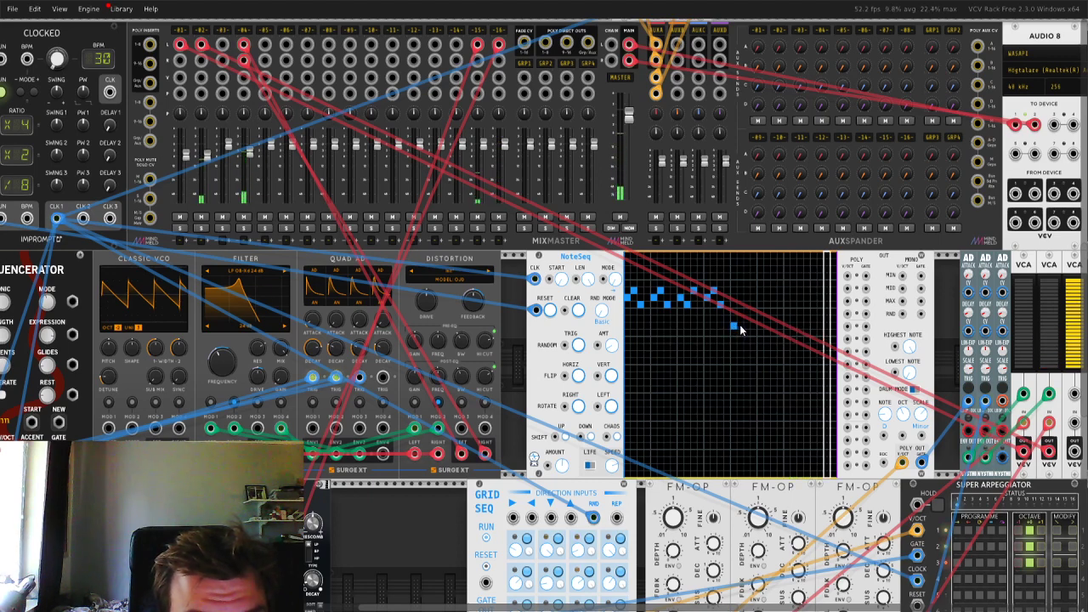
{"action": "left_click", "coordinate": [741, 331]}
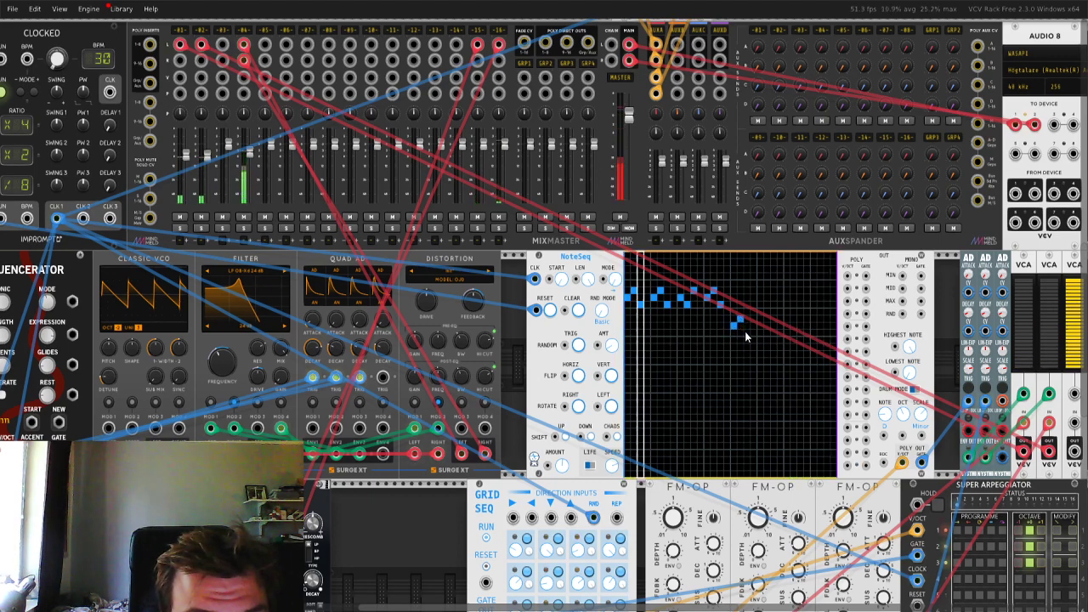
{"action": "left_click", "coordinate": [794, 331]}
{"action": "left_click", "coordinate": [800, 319]}
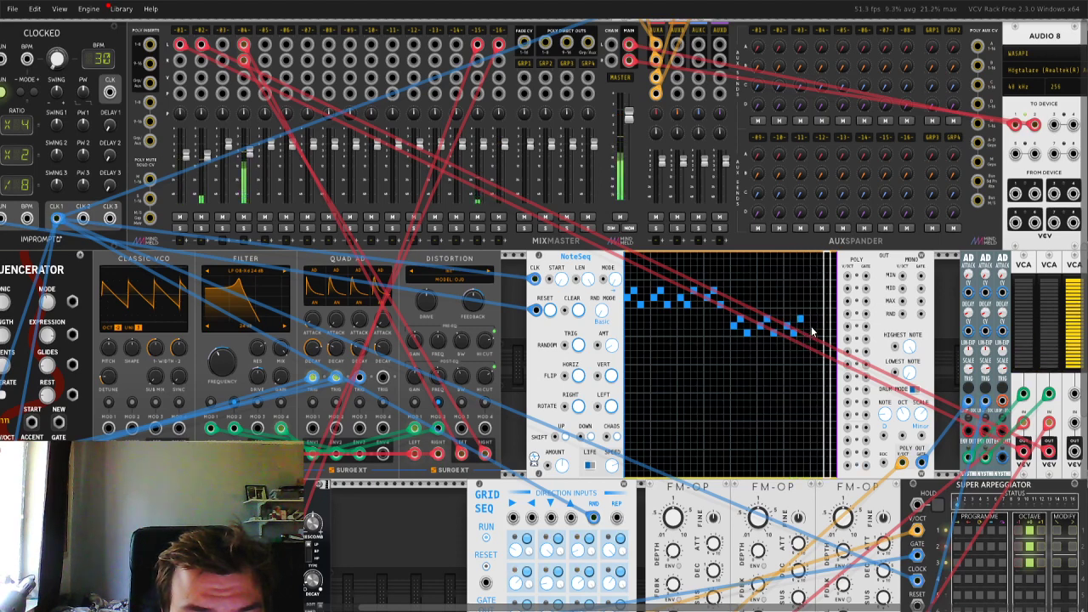
{"action": "left_click", "coordinate": [820, 319]}
{"action": "left_click", "coordinate": [827, 332]}
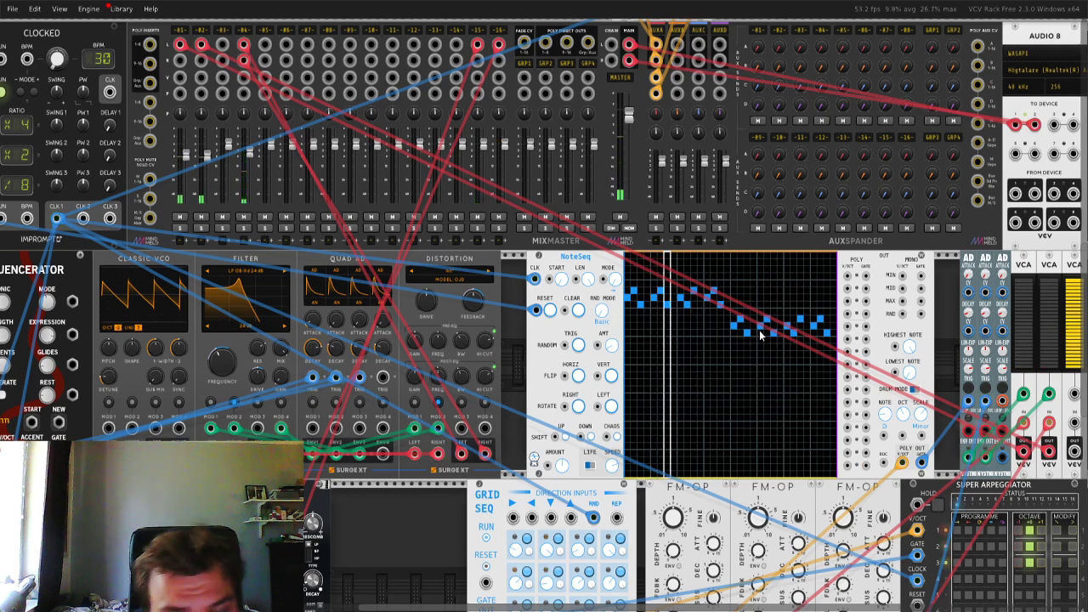
- Move the Chronoblob's send and return cables from aux A to aux B and turn up track 1's aux sends
{"action": "scroll", "coordinate": [760, 336], "scroll_direction": "up", "scroll_amount": 1}
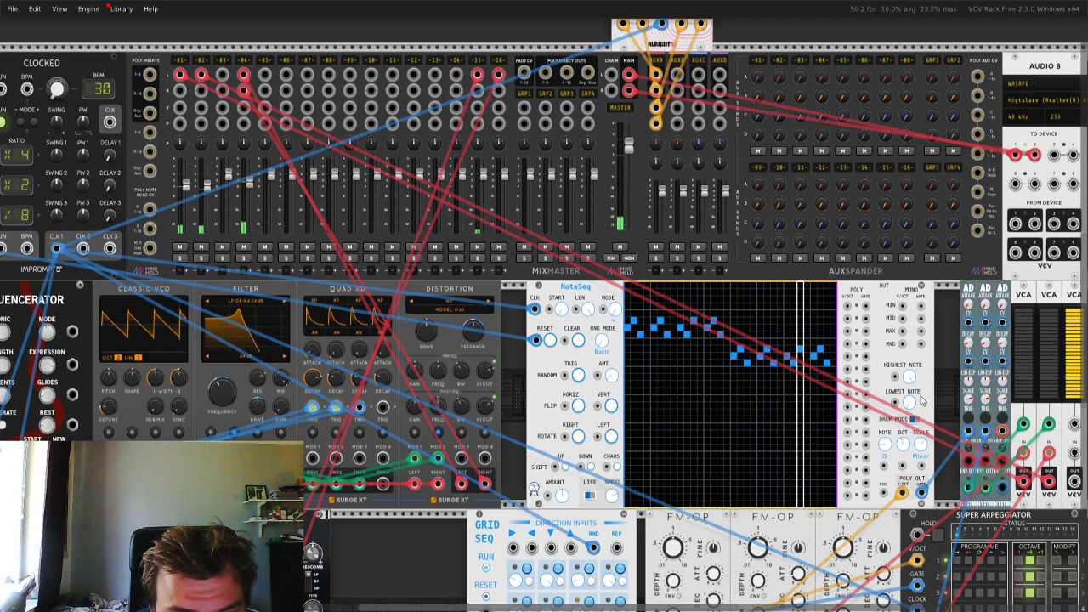
{"action": "scroll", "coordinate": [739, 319], "scroll_direction": "up", "scroll_amount": 2}
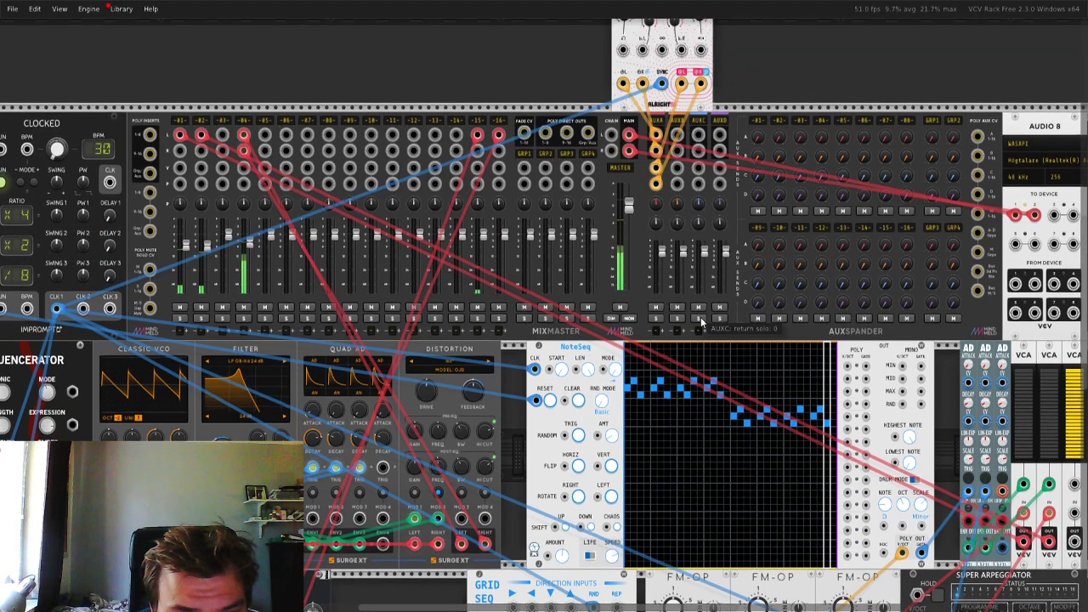
{"action": "scroll", "coordinate": [701, 319], "scroll_direction": "up", "scroll_amount": 5}
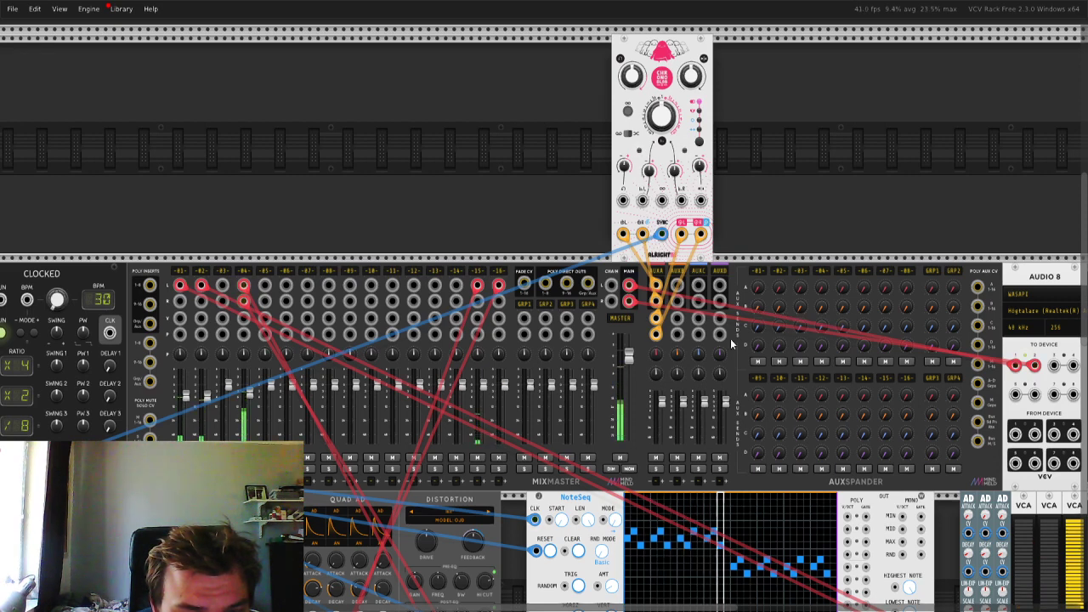
{"action": "left_click_drag", "start_coordinate": [759, 290], "coordinate": [760, 290]}
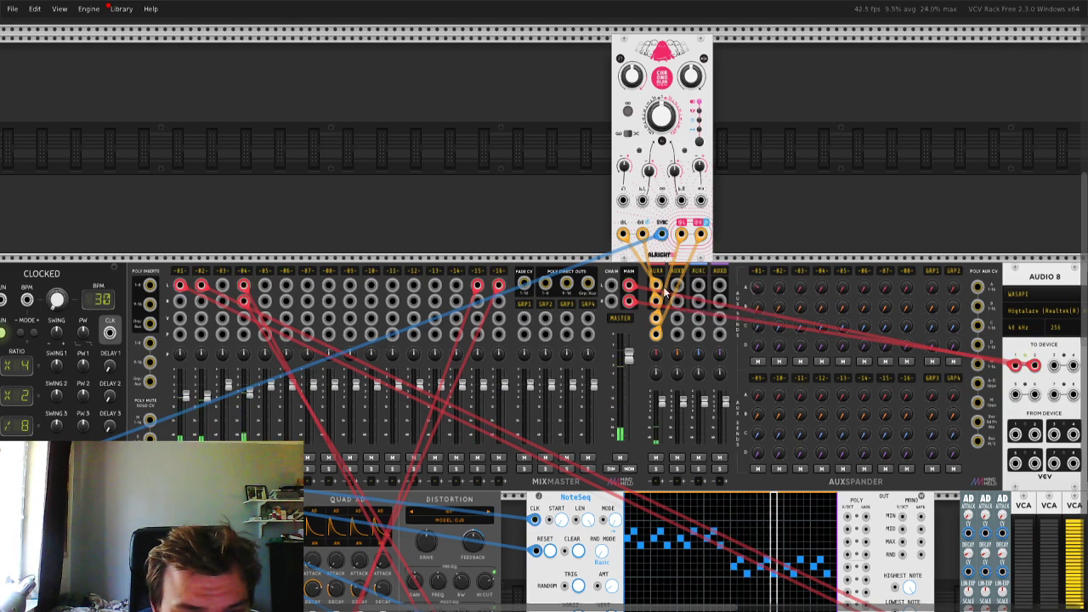
{"action": "left_click_drag", "start_coordinate": [657, 285], "coordinate": [676, 285]}
{"action": "left_click_drag", "start_coordinate": [656, 301], "coordinate": [677, 334]}
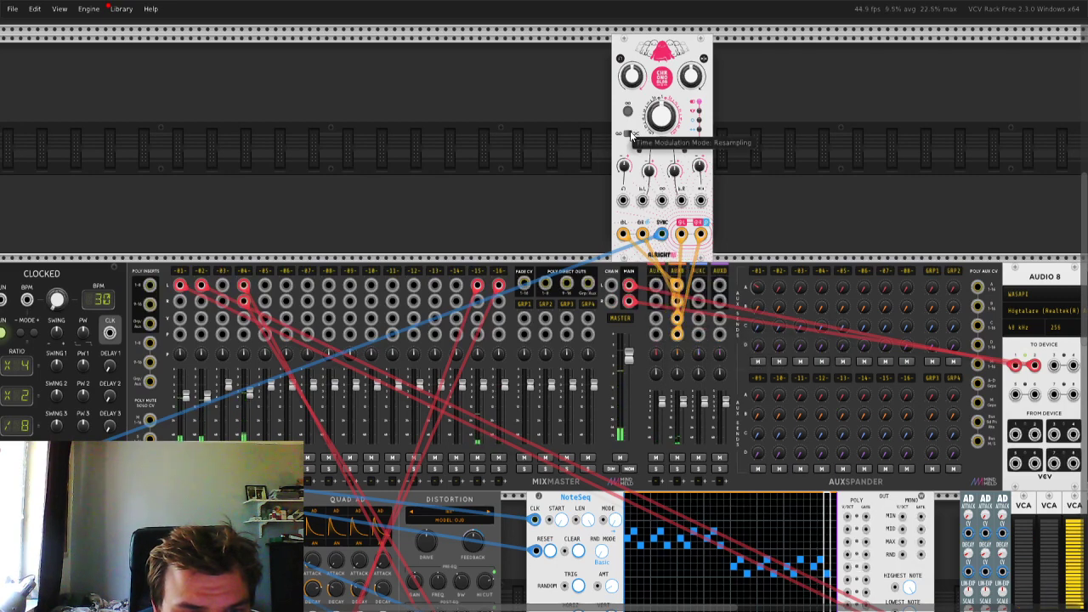
{"action": "left_click_drag", "start_coordinate": [757, 307], "coordinate": [759, 311]}
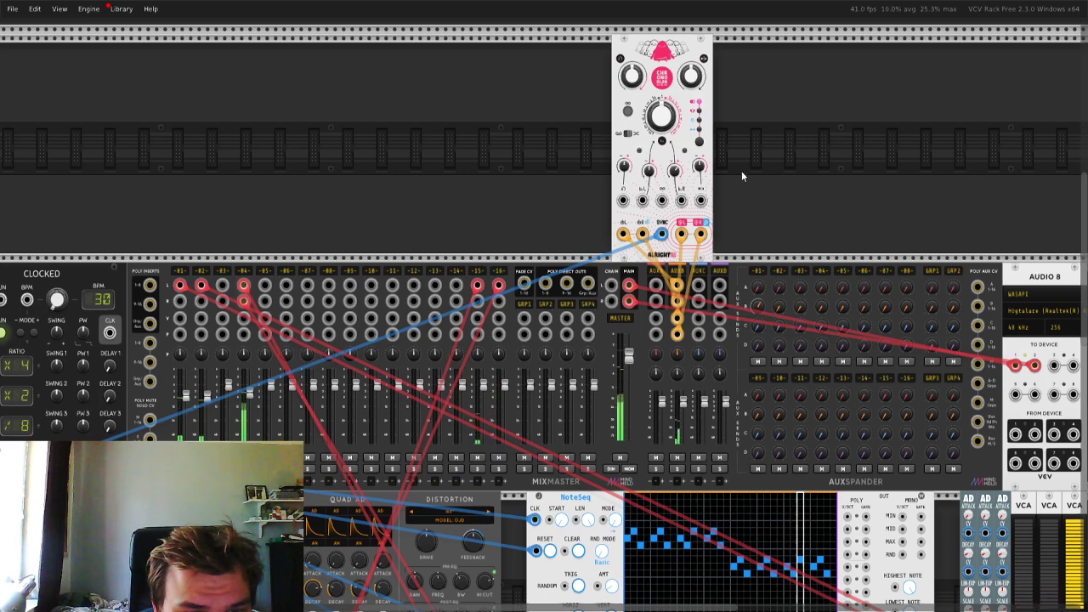
- Search the module library for "plat" and add Valley's Plateau reverb beside the Chronoblob
{"action": "scroll", "coordinate": [792, 202], "scroll_direction": "down", "scroll_amount": 1}
{"action": "scroll", "coordinate": [793, 202], "scroll_direction": "up", "scroll_amount": 1}
{"action": "scroll", "coordinate": [792, 201], "scroll_direction": "up", "scroll_amount": 1}
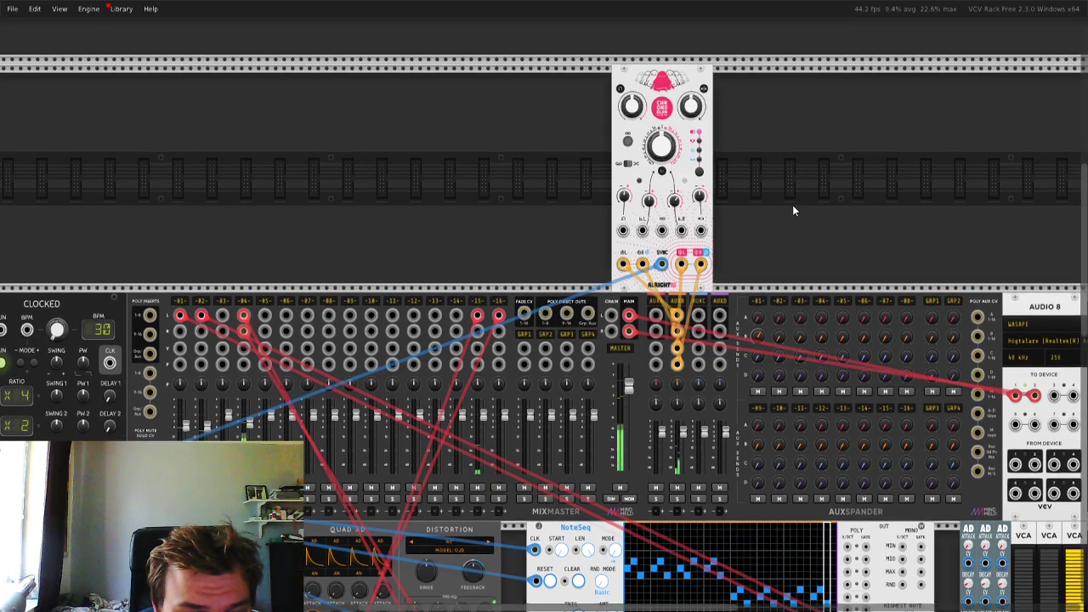
{"action": "scroll", "coordinate": [792, 207], "scroll_direction": "down", "scroll_amount": 2}
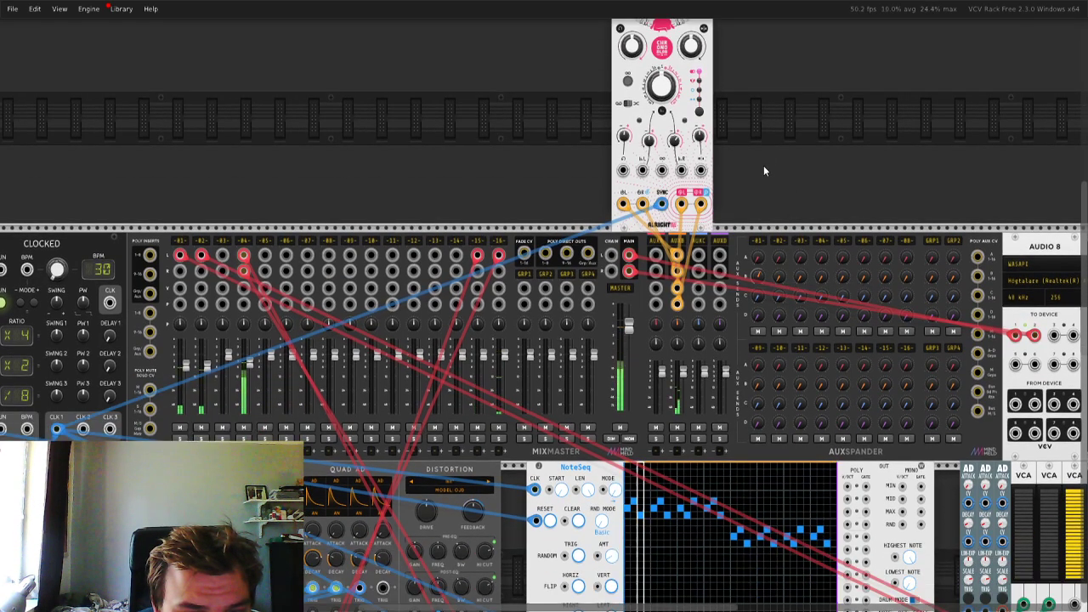
{"action": "scroll", "coordinate": [774, 181], "scroll_direction": "down", "scroll_amount": 4}
{"action": "scroll", "coordinate": [775, 213], "scroll_direction": "up", "scroll_amount": 4}
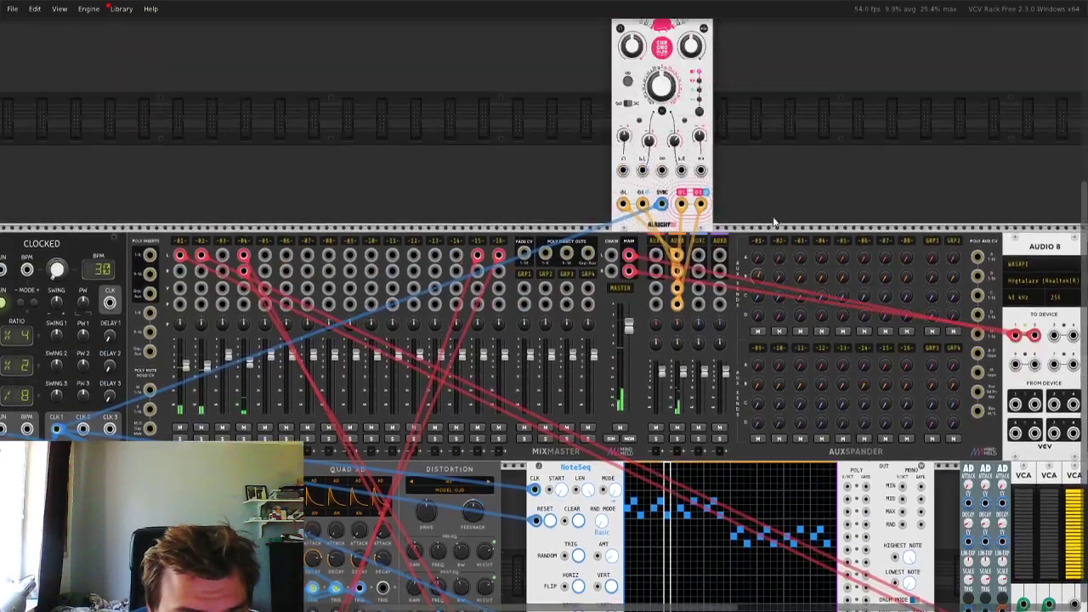
{"action": "right_click", "coordinate": [467, 138]}
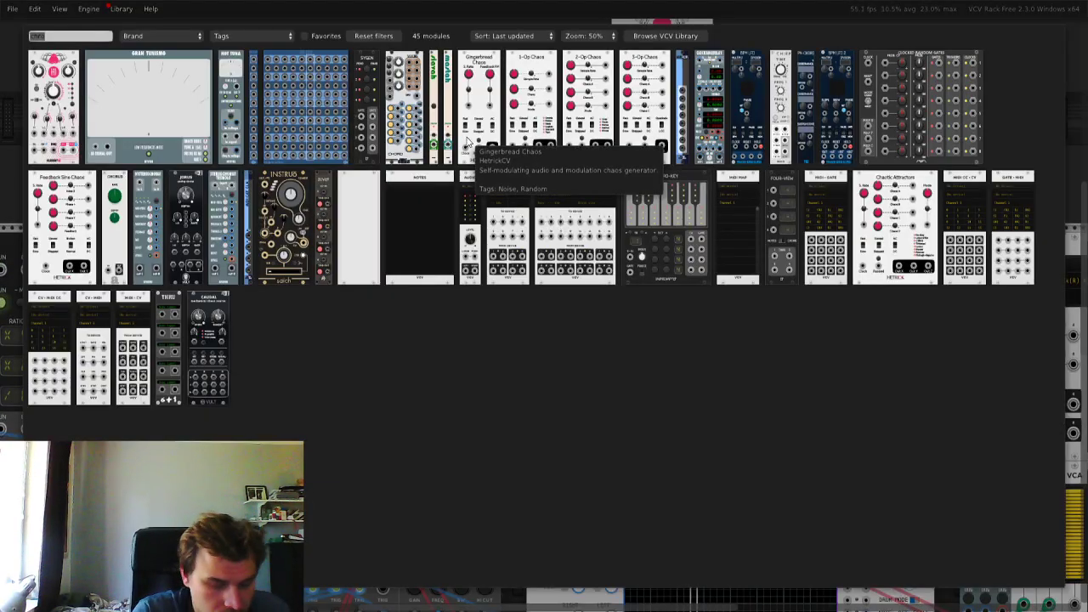
{"action": "type", "text": "plat"}
{"action": "left_click", "coordinate": [766, 109]}
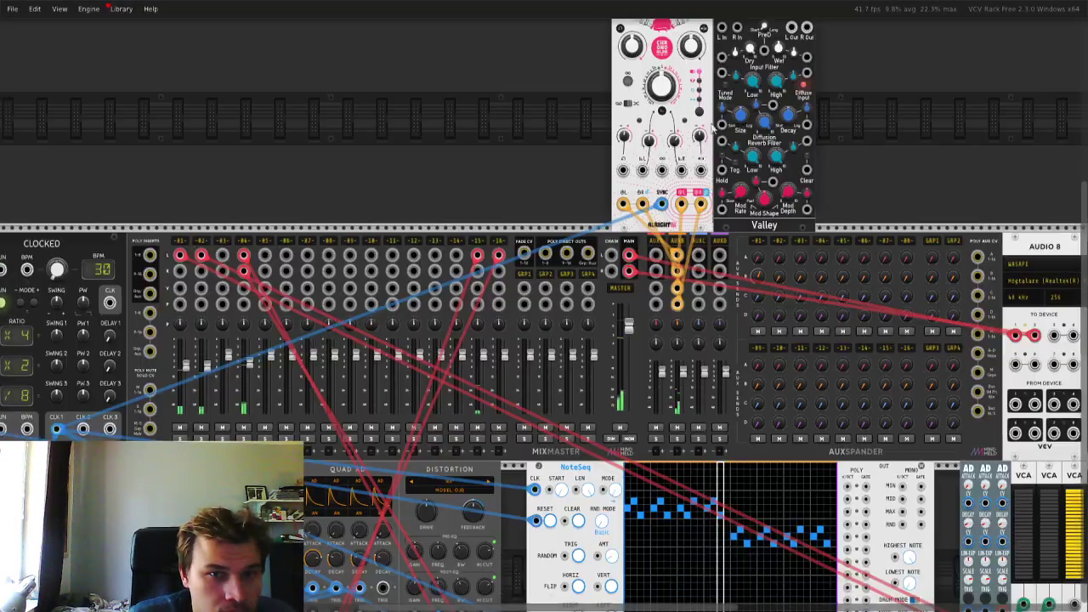
- Solo mixer track 2 and set the Clk 2 ratio of Clocked to x16
{"action": "left_click", "coordinate": [201, 439]}
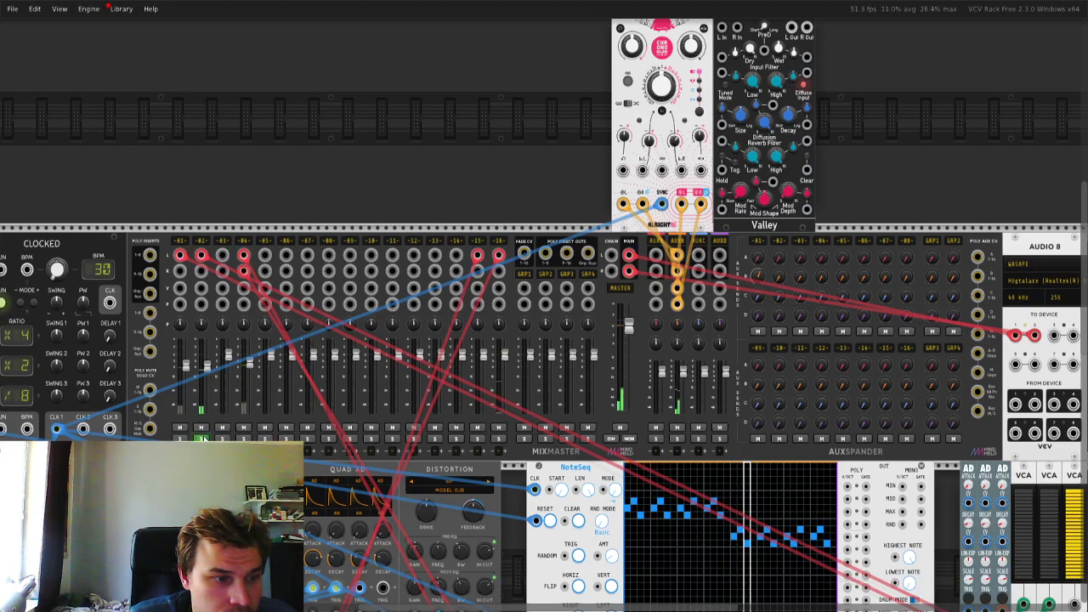
{"action": "scroll", "coordinate": [735, 446], "scroll_direction": "down", "scroll_amount": 5}
{"action": "scroll", "coordinate": [692, 417], "scroll_direction": "right", "scroll_amount": 9}
{"action": "scroll", "coordinate": [692, 417], "scroll_direction": "down", "scroll_amount": 6}
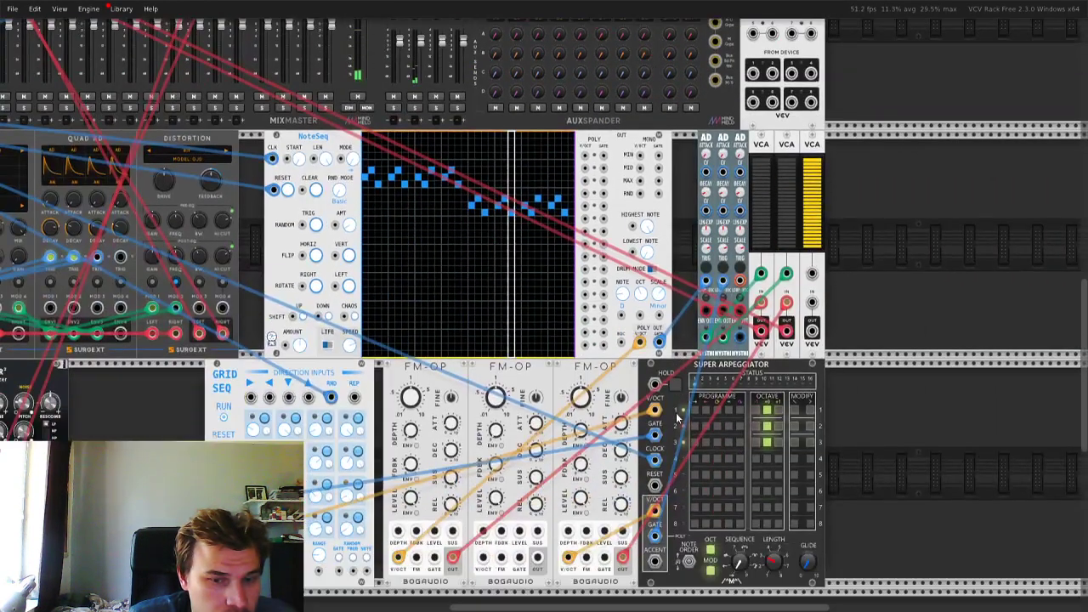
{"action": "scroll", "coordinate": [678, 416], "scroll_direction": "down", "scroll_amount": 1}
{"action": "scroll", "coordinate": [680, 418], "scroll_direction": "left", "scroll_amount": 2}
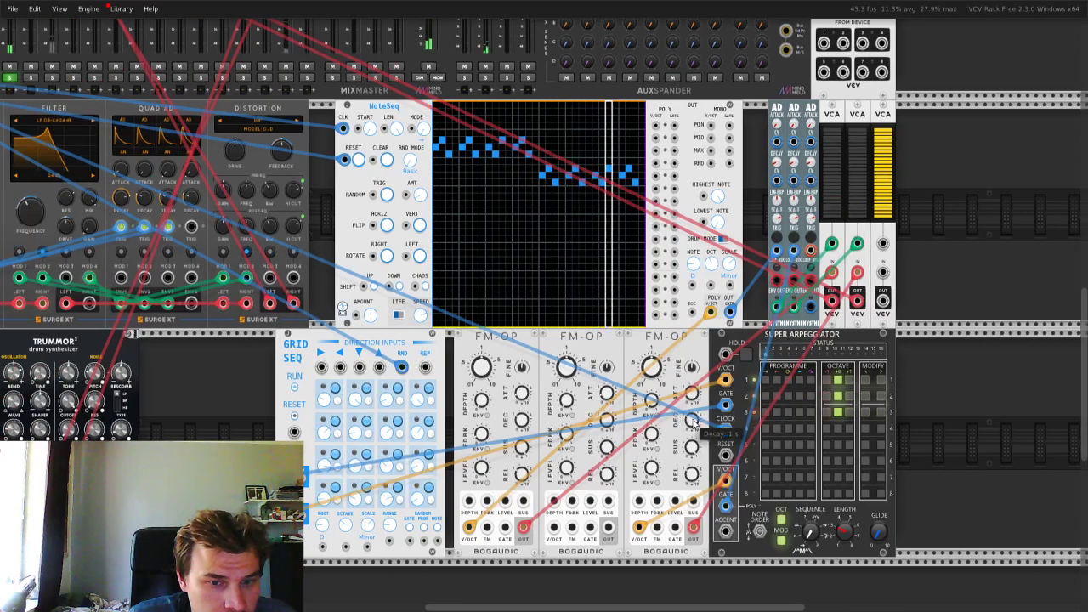
{"action": "scroll", "coordinate": [344, 396], "scroll_direction": "left", "scroll_amount": 3}
{"action": "scroll", "coordinate": [343, 396], "scroll_direction": "left", "scroll_amount": 4}
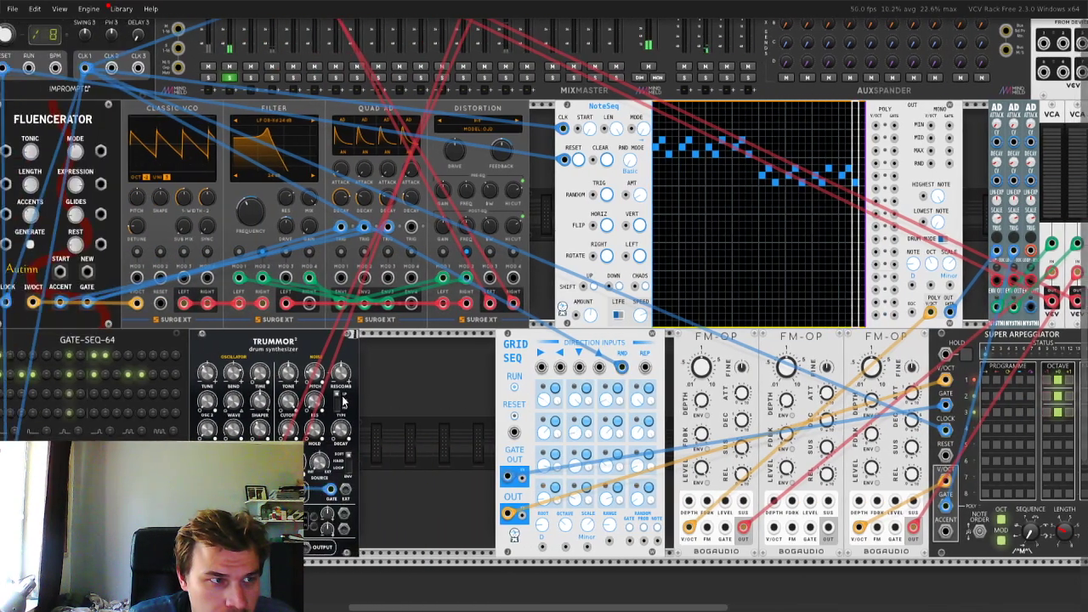
{"action": "scroll", "coordinate": [342, 395], "scroll_direction": "up", "scroll_amount": 2}
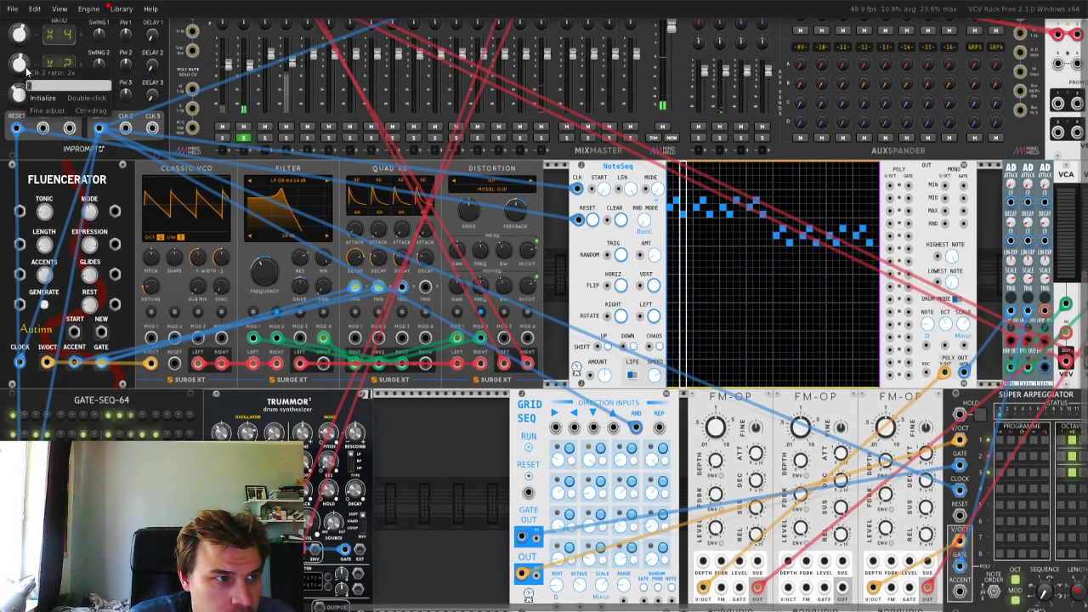
{"action": "type", "text": "16"}
{"action": "key", "text": "Return"}
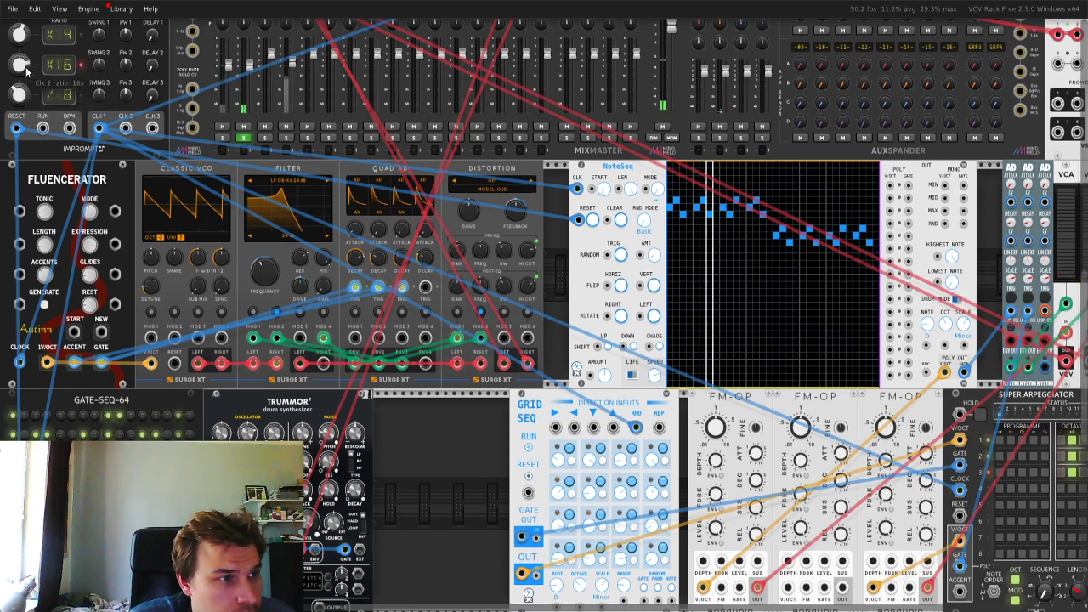
{"action": "scroll", "coordinate": [743, 455], "scroll_direction": "right", "scroll_amount": 2}
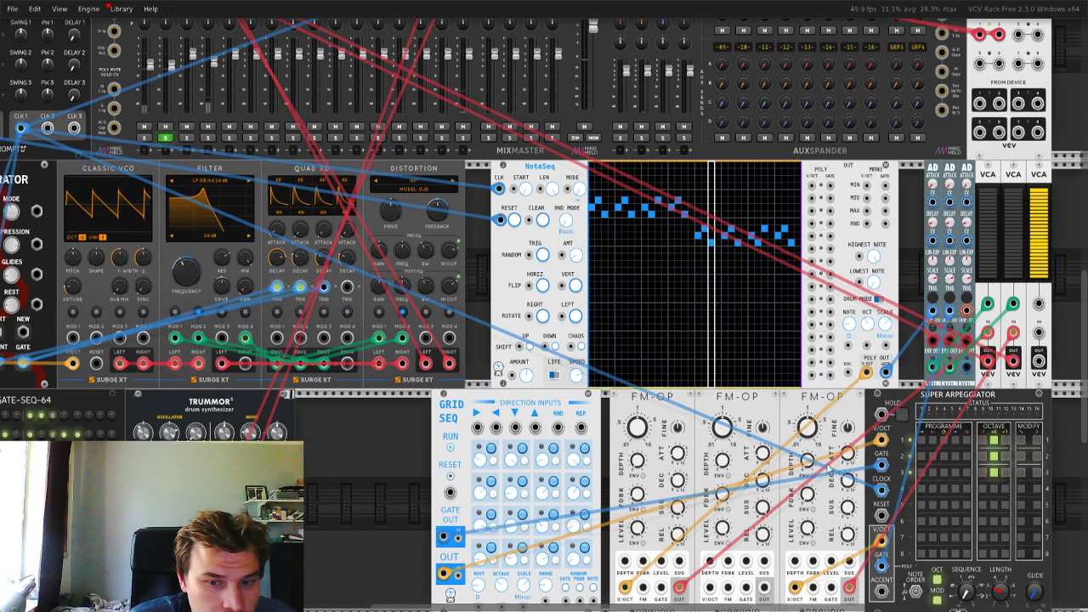
- Patch Clocked's Clk 2 output into GridSeq's random input and reconnect the clock cable to the Super Arpeggiator's clock input
{"action": "left_click_drag", "start_coordinate": [882, 490], "coordinate": [388, 464]}
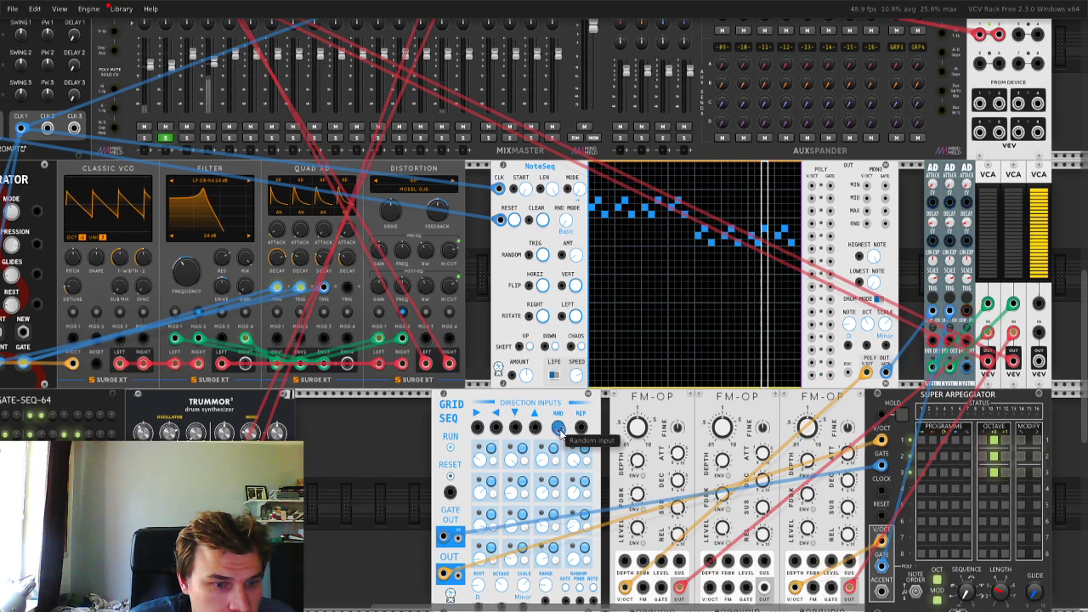
{"action": "left_click_drag", "start_coordinate": [559, 429], "coordinate": [48, 127]}
{"action": "left_click_drag", "start_coordinate": [558, 429], "coordinate": [882, 490]}
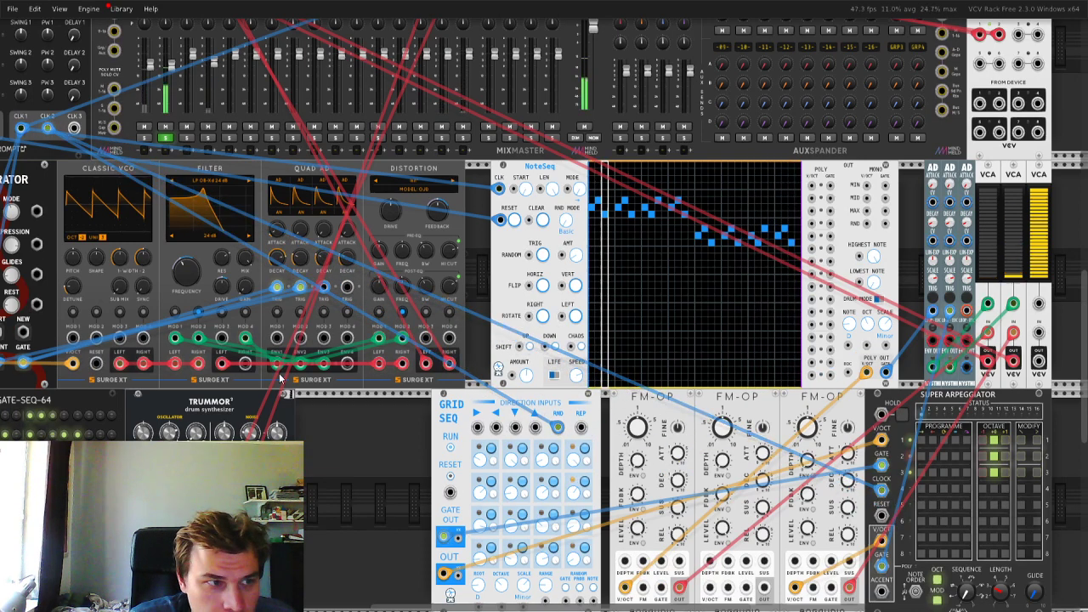
- Patch Clocked's reset output into GridSeq's reset input
{"action": "scroll", "coordinate": [279, 377], "scroll_direction": "left", "scroll_amount": 4}
{"action": "scroll", "coordinate": [279, 378], "scroll_direction": "up", "scroll_amount": 2}
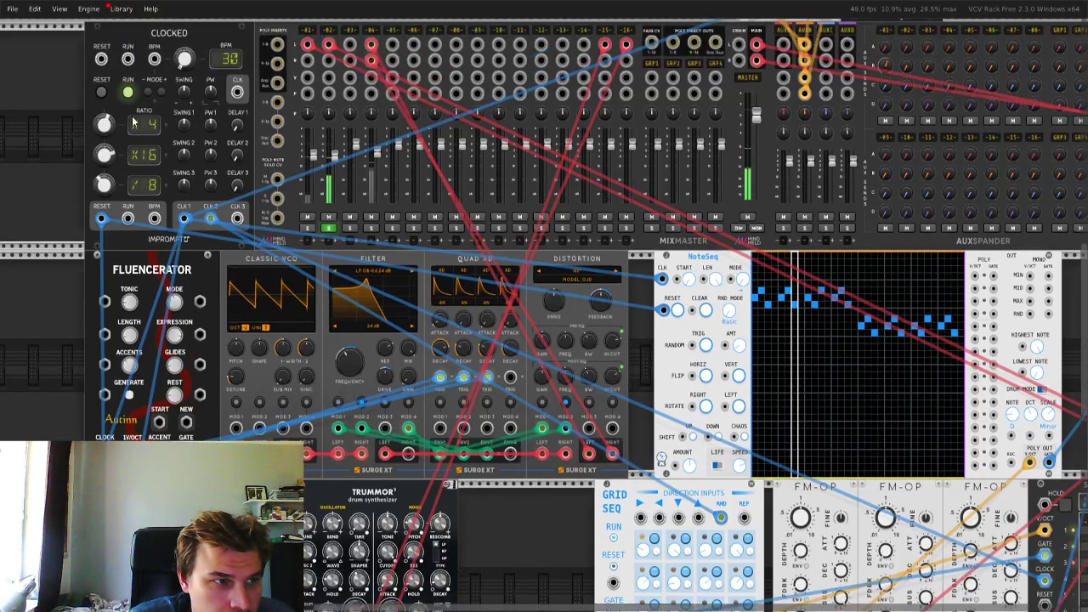
{"action": "scroll", "coordinate": [102, 96], "scroll_direction": "down", "scroll_amount": 2}
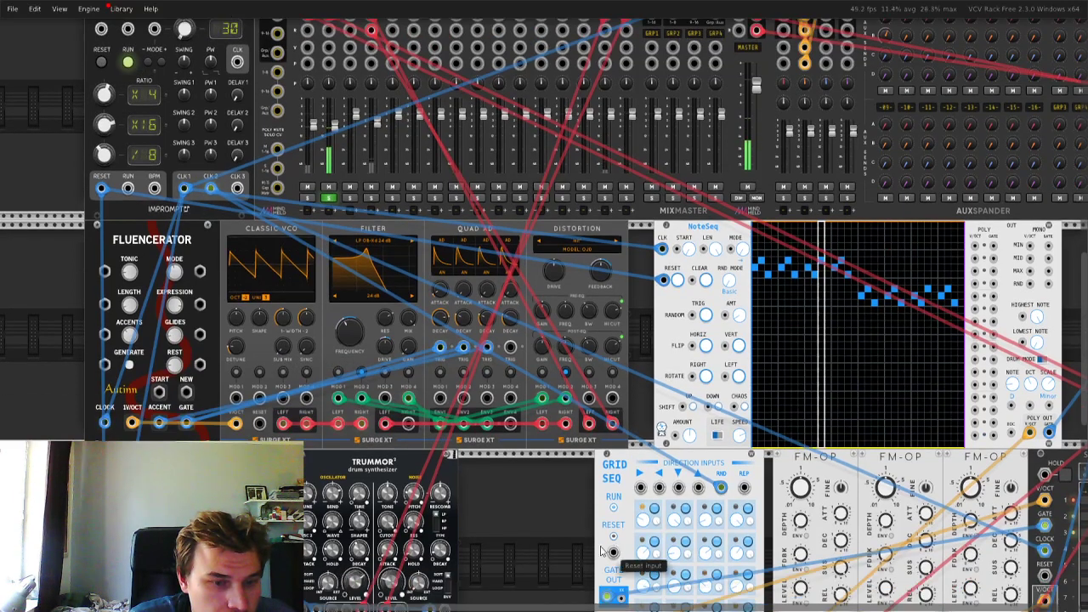
{"action": "scroll", "coordinate": [102, 96], "scroll_direction": "down", "scroll_amount": 1}
{"action": "scroll", "coordinate": [102, 97], "scroll_direction": "down", "scroll_amount": 1}
{"action": "left_click_drag", "start_coordinate": [102, 97], "coordinate": [615, 467]}
{"action": "scroll", "coordinate": [616, 468], "scroll_direction": "up", "scroll_amount": 4}
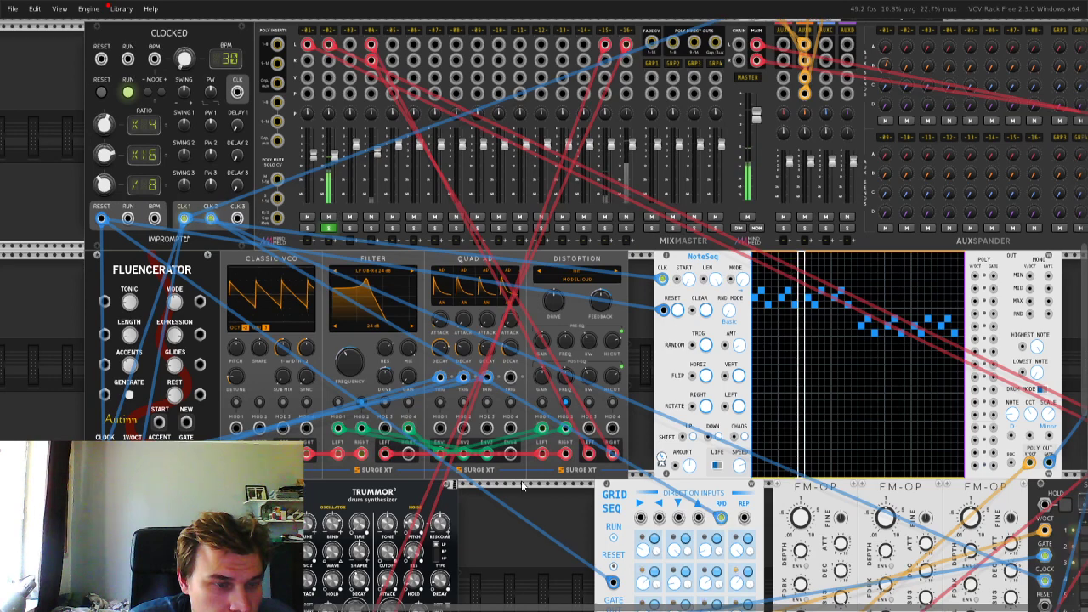
- Shift step 2 of the Super Arpeggiator up one octave
{"action": "scroll", "coordinate": [383, 316], "scroll_direction": "up", "scroll_amount": 2}
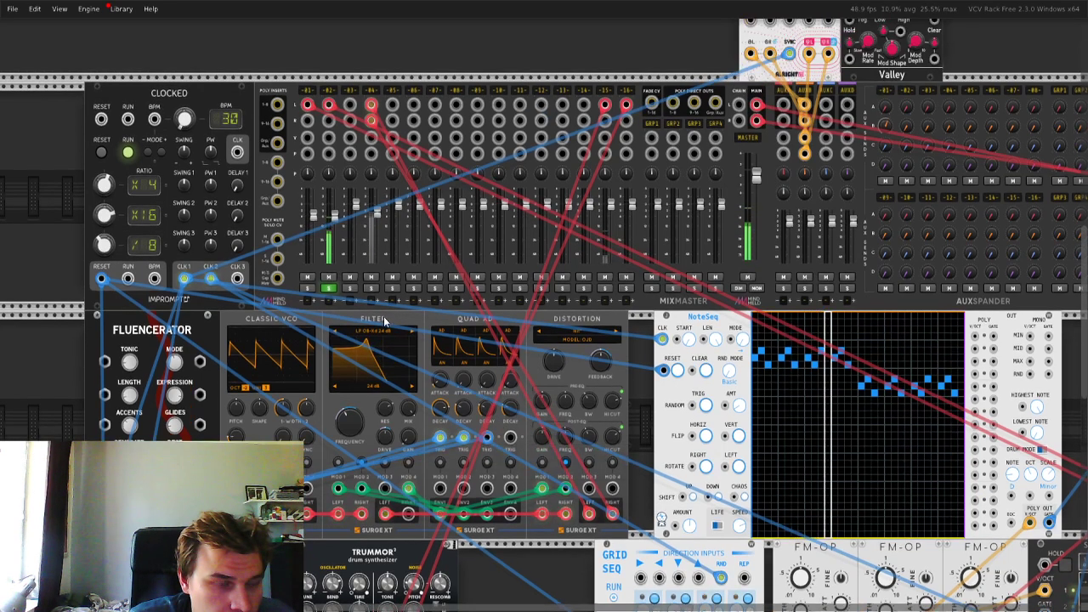
{"action": "scroll", "coordinate": [383, 316], "scroll_direction": "right", "scroll_amount": 6}
{"action": "scroll", "coordinate": [368, 315], "scroll_direction": "down", "scroll_amount": 3}
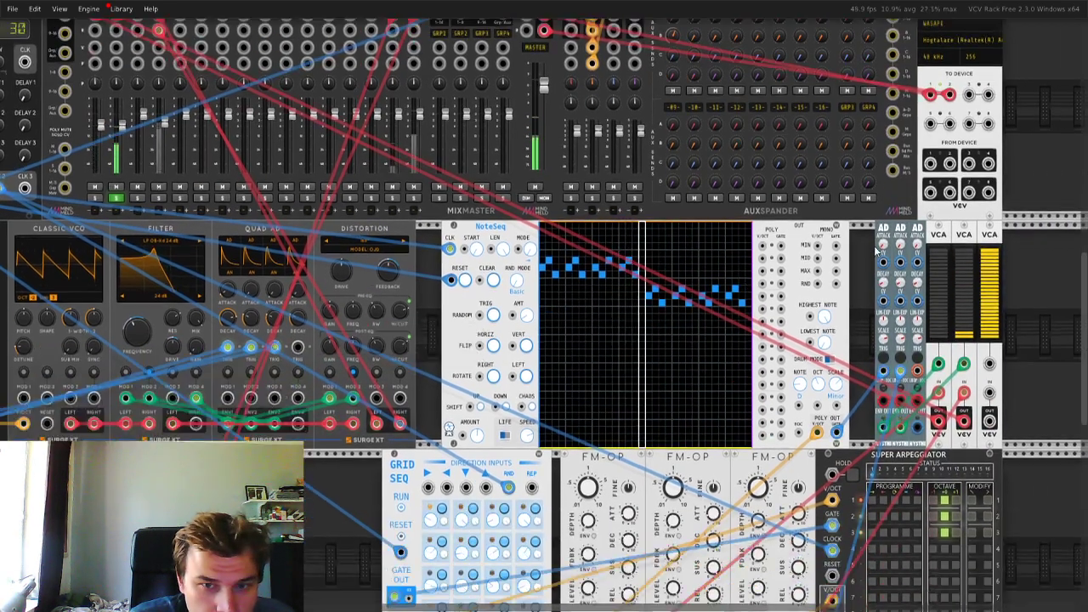
{"action": "mouse_move", "coordinate": [880, 248]}
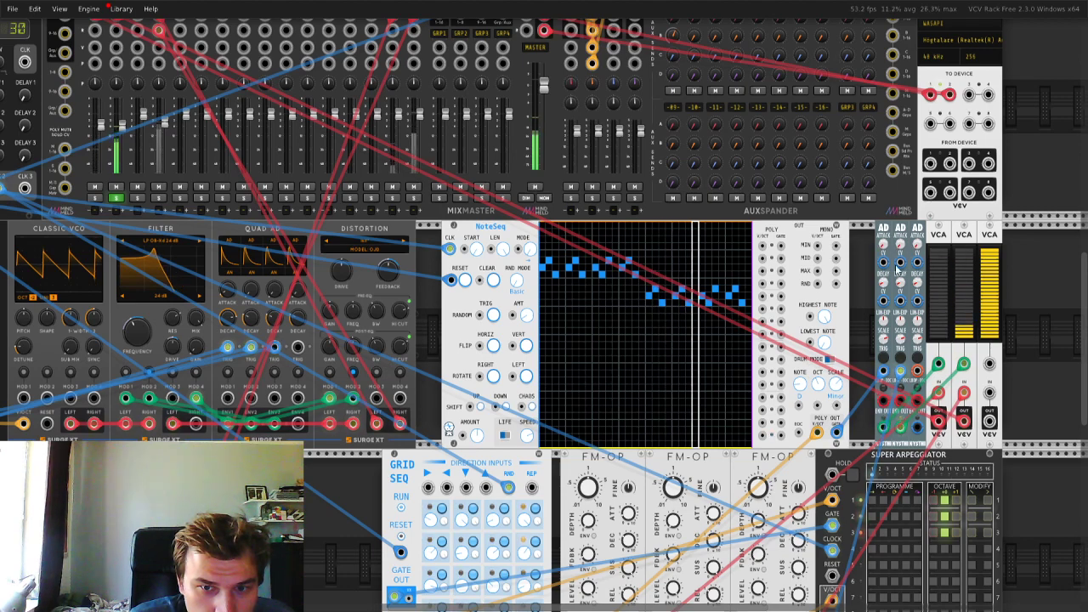
{"action": "scroll", "coordinate": [836, 343], "scroll_direction": "down", "scroll_amount": 2}
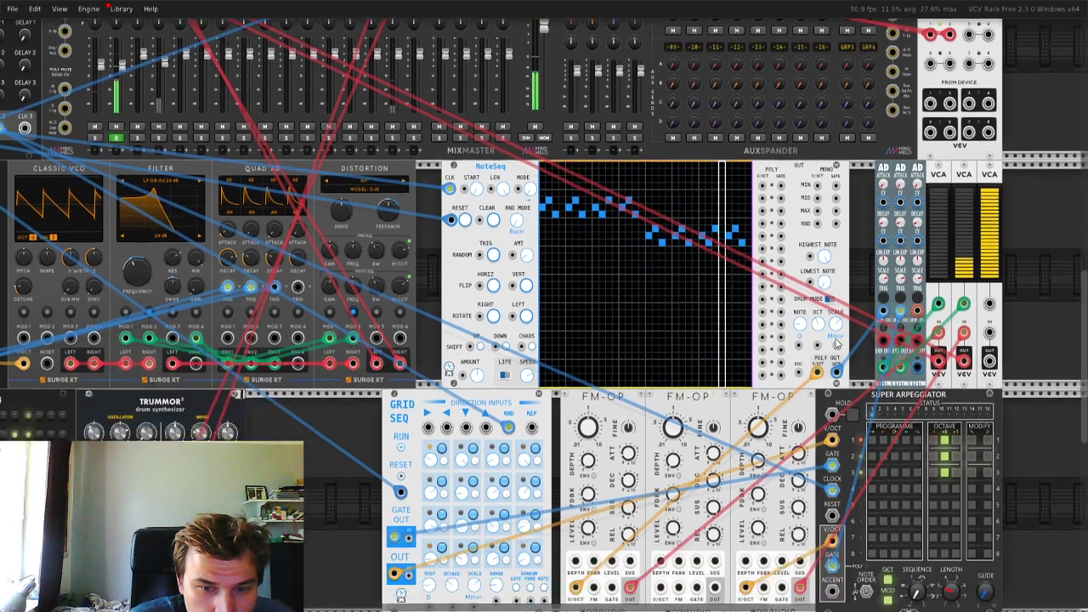
{"action": "scroll", "coordinate": [958, 455], "scroll_direction": "down", "scroll_amount": 1}
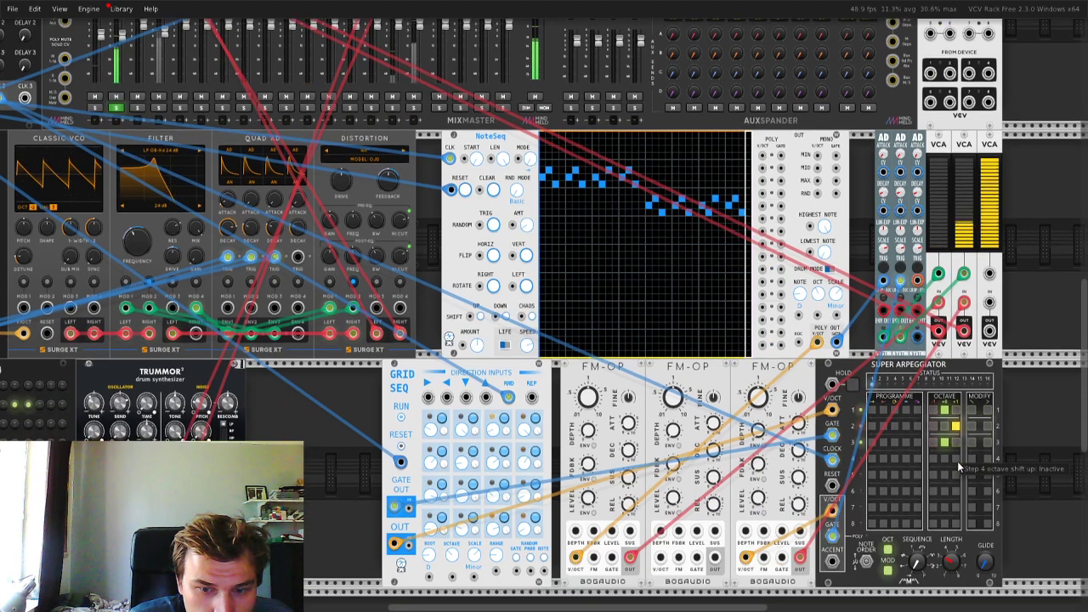
{"action": "scroll", "coordinate": [957, 460], "scroll_direction": "down", "scroll_amount": 1}
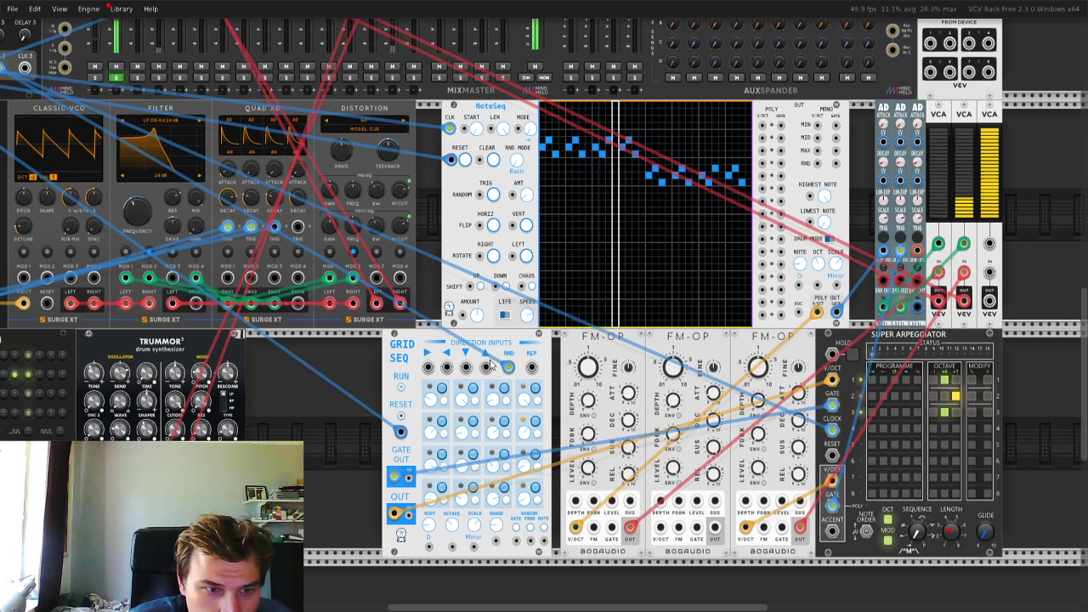
- Search the module library for "note" and add JW-Modules' NoteSeq16 beside GridSeq
{"action": "right_click", "coordinate": [517, 350]}
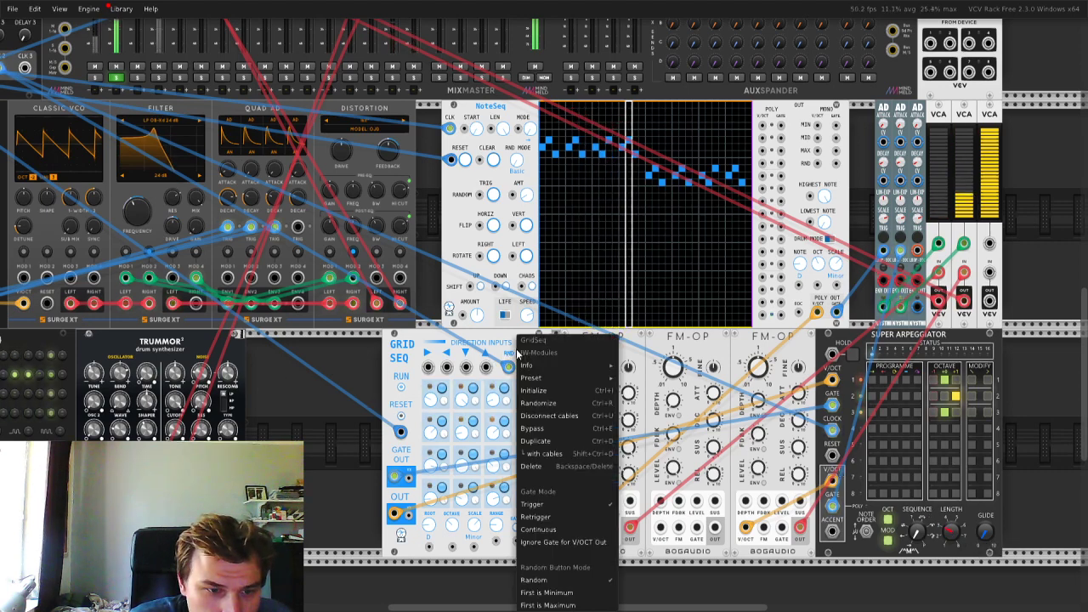
{"action": "left_click", "coordinate": [457, 593]}
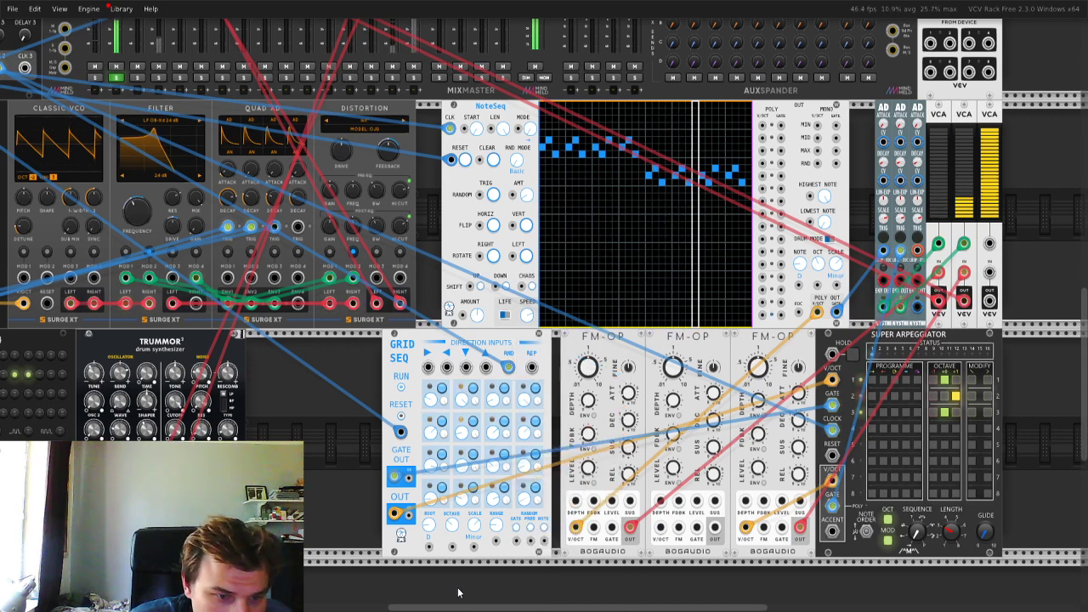
{"action": "right_click", "coordinate": [342, 455]}
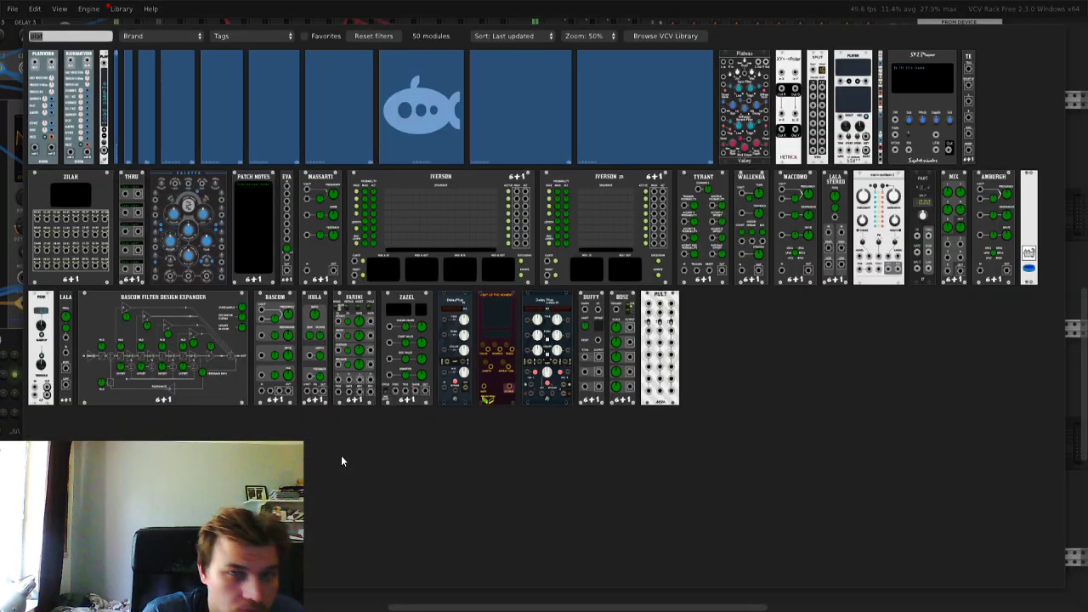
{"action": "type", "text": "noote"}
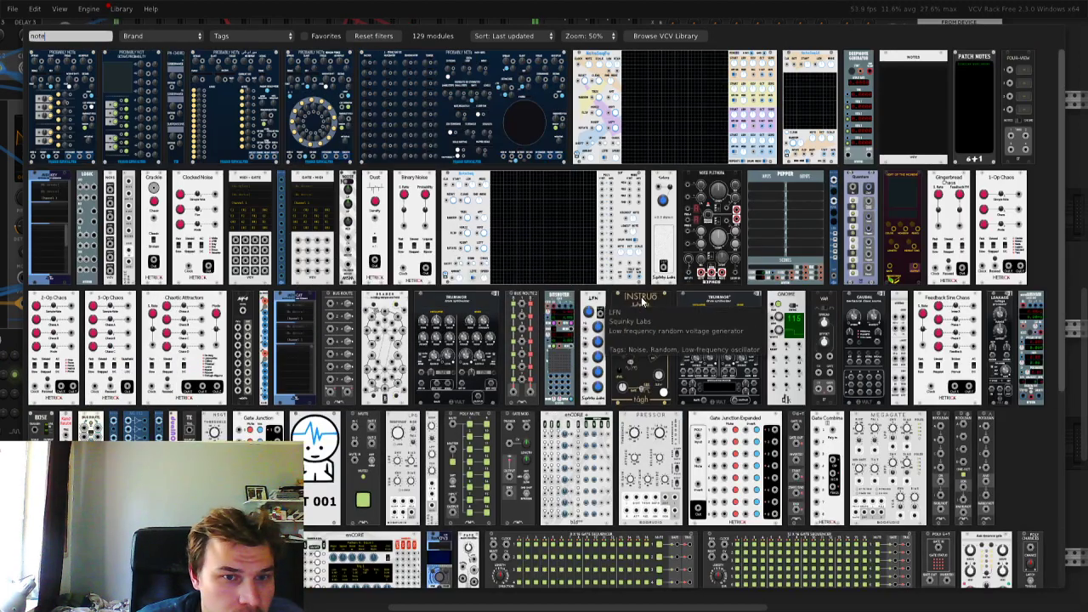
{"action": "left_click", "coordinate": [812, 125]}
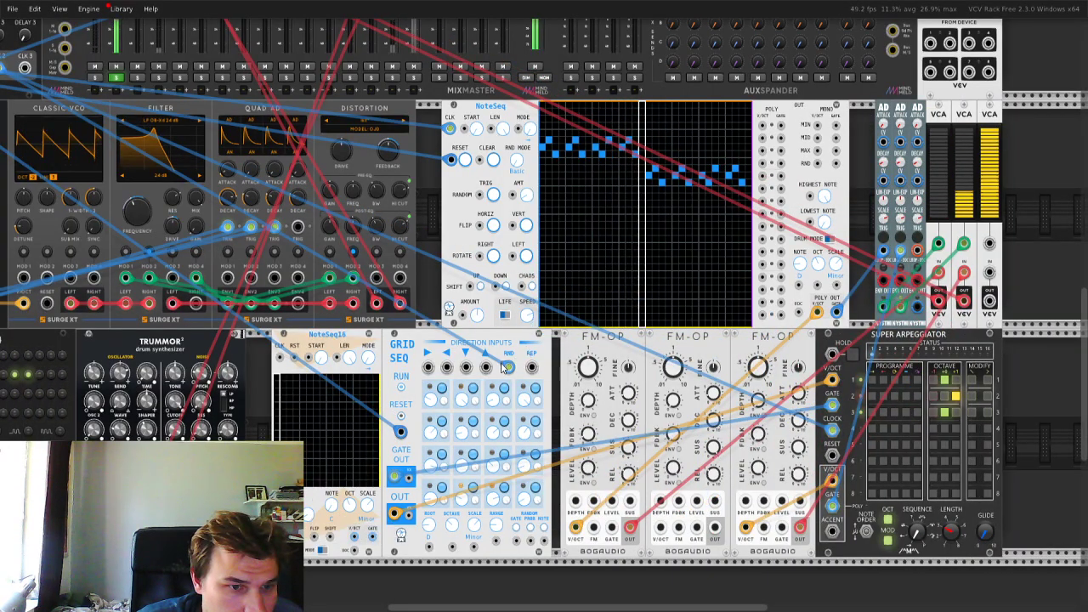
- Move GridSeq's clock, reset, V/Oct and gate cables over to the matching NoteSeq16 jacks
{"action": "left_click_drag", "start_coordinate": [506, 368], "coordinate": [280, 357]}
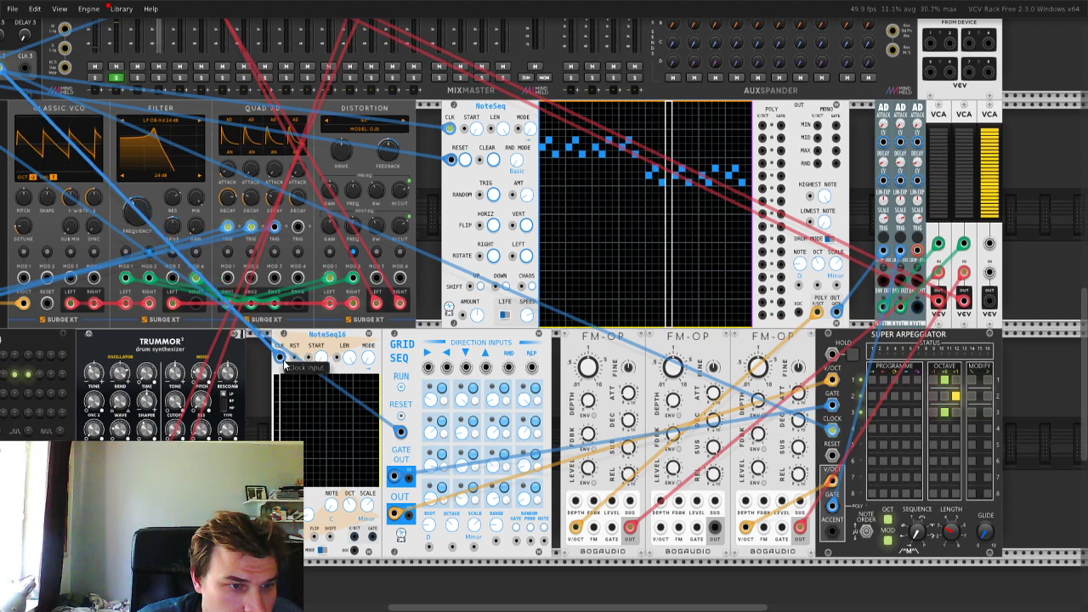
{"action": "left_click_drag", "start_coordinate": [402, 432], "coordinate": [295, 357]}
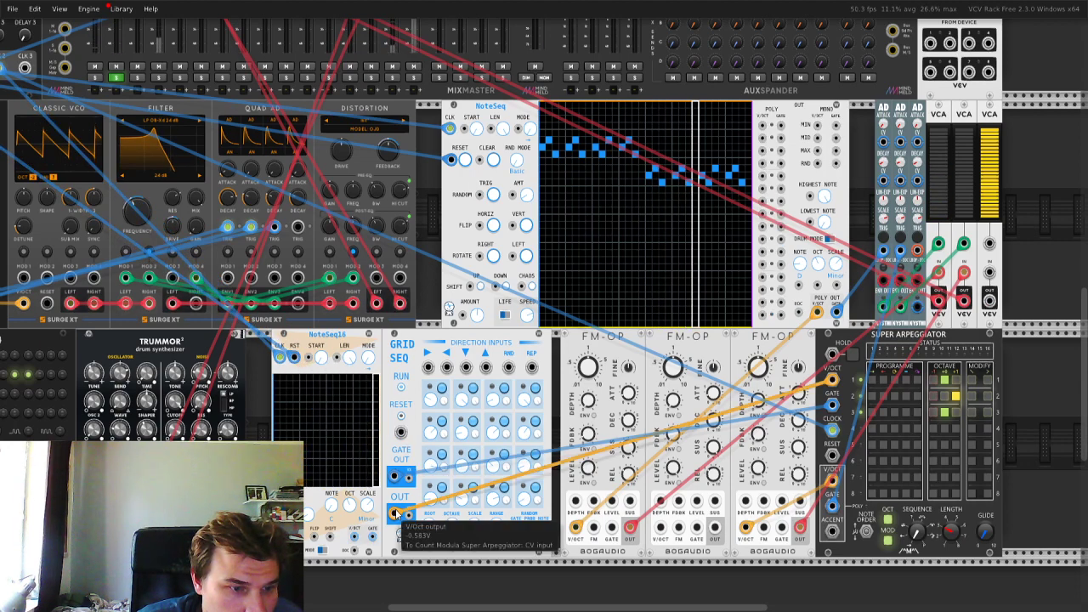
{"action": "left_click_drag", "start_coordinate": [396, 513], "coordinate": [373, 537]}
- Randomize NoteSeq16's pattern twice and set its root note to D and its scale to Minor
{"action": "left_click", "coordinate": [295, 515]}
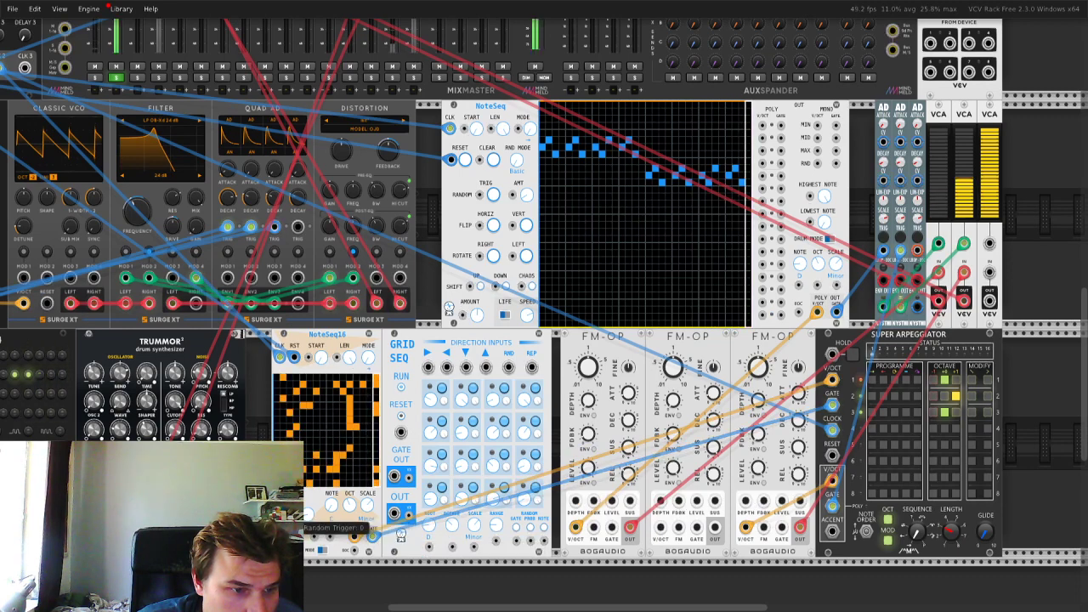
{"action": "scroll", "coordinate": [219, 360], "scroll_direction": "left", "scroll_amount": 3}
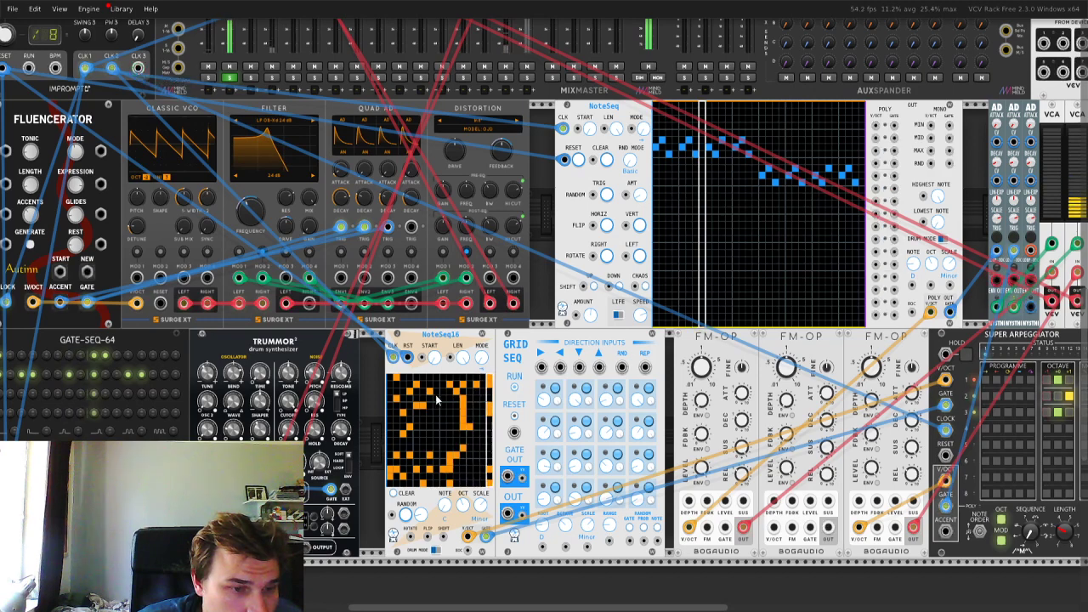
{"action": "left_click", "coordinate": [406, 515]}
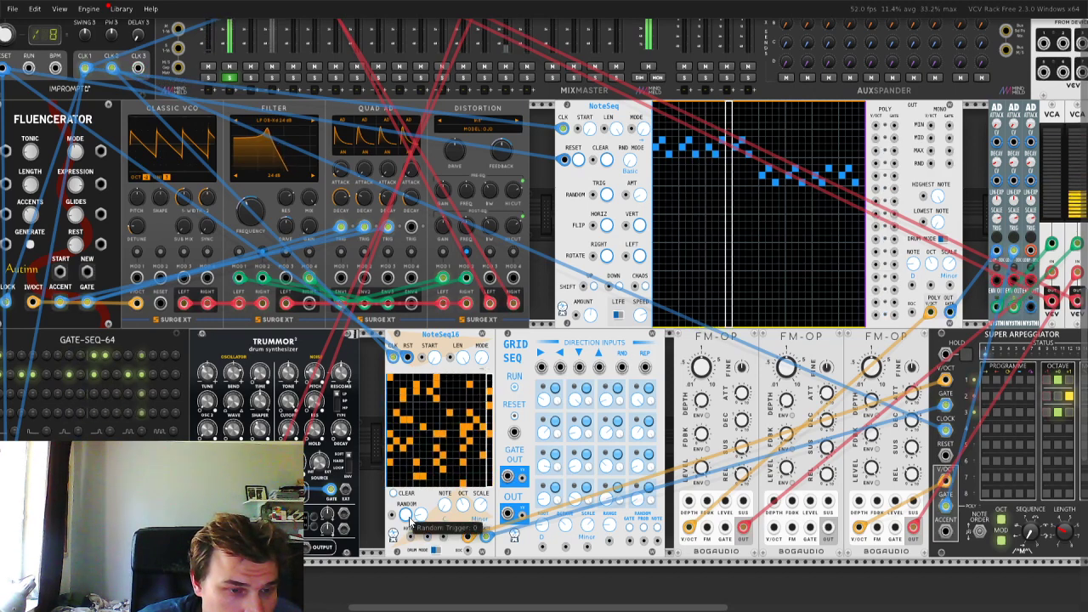
{"action": "scroll", "coordinate": [480, 486], "scroll_direction": "right", "scroll_amount": 3}
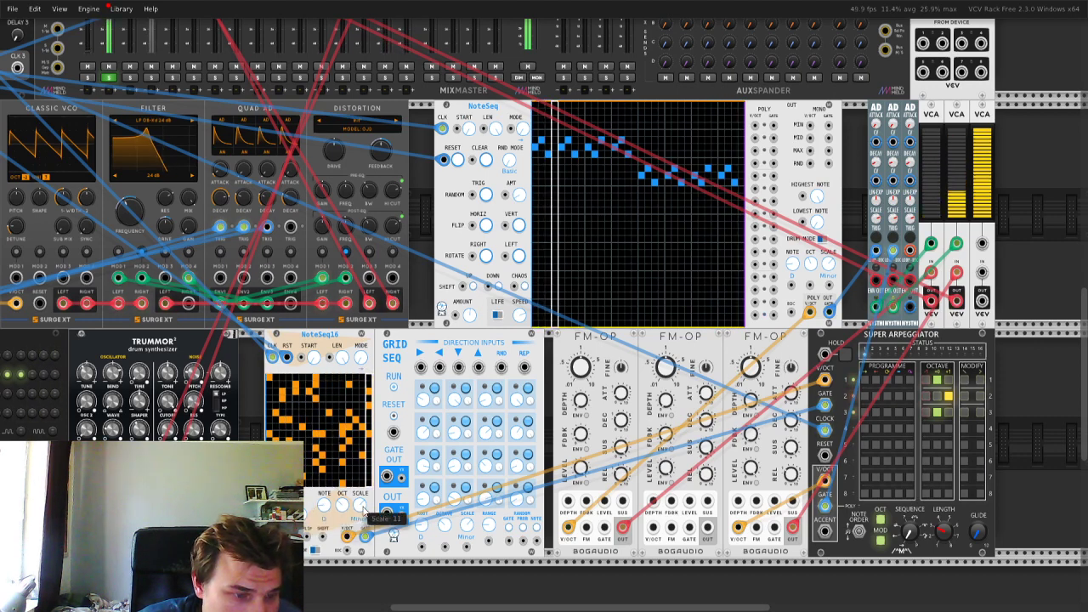
{"action": "scroll", "coordinate": [213, 364], "scroll_direction": "left", "scroll_amount": 2}
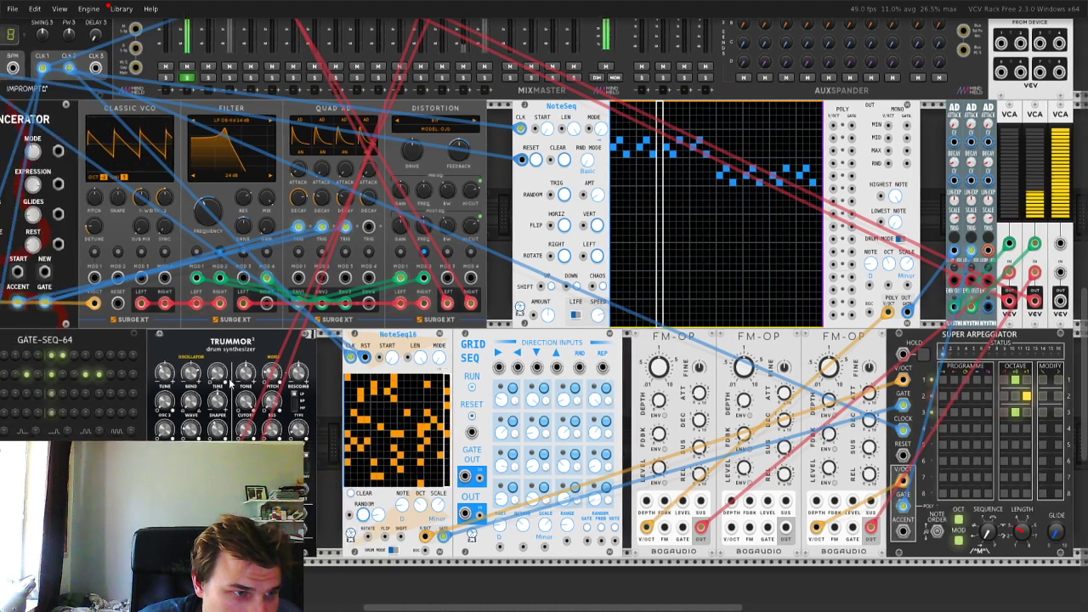
- Reset the mixer's track 2 fader to its default level
{"action": "scroll", "coordinate": [213, 364], "scroll_direction": "up", "scroll_amount": 3}
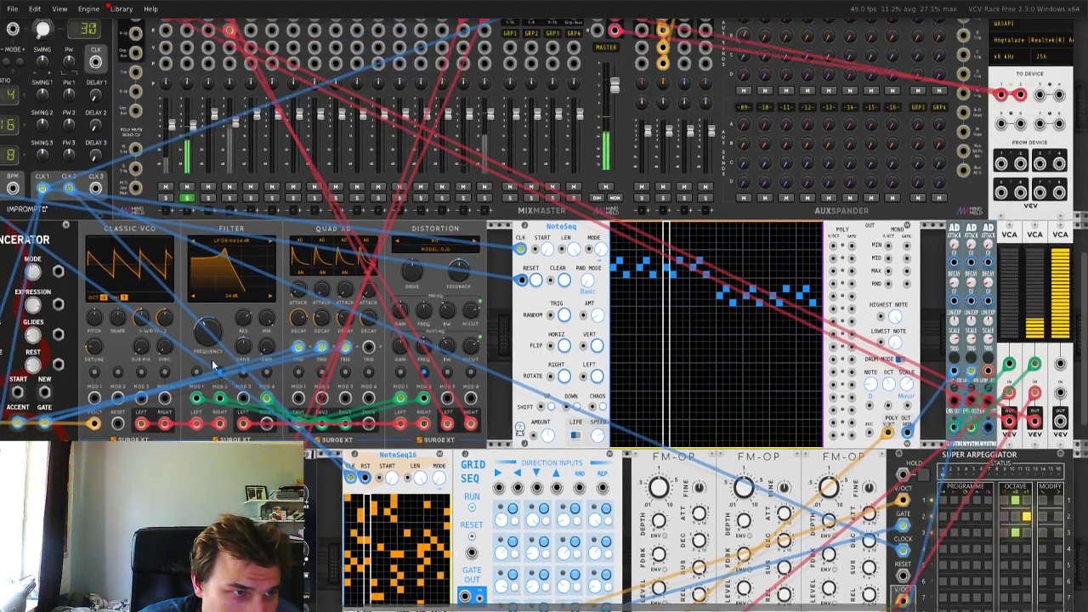
{"action": "double_click", "coordinate": [194, 125]}
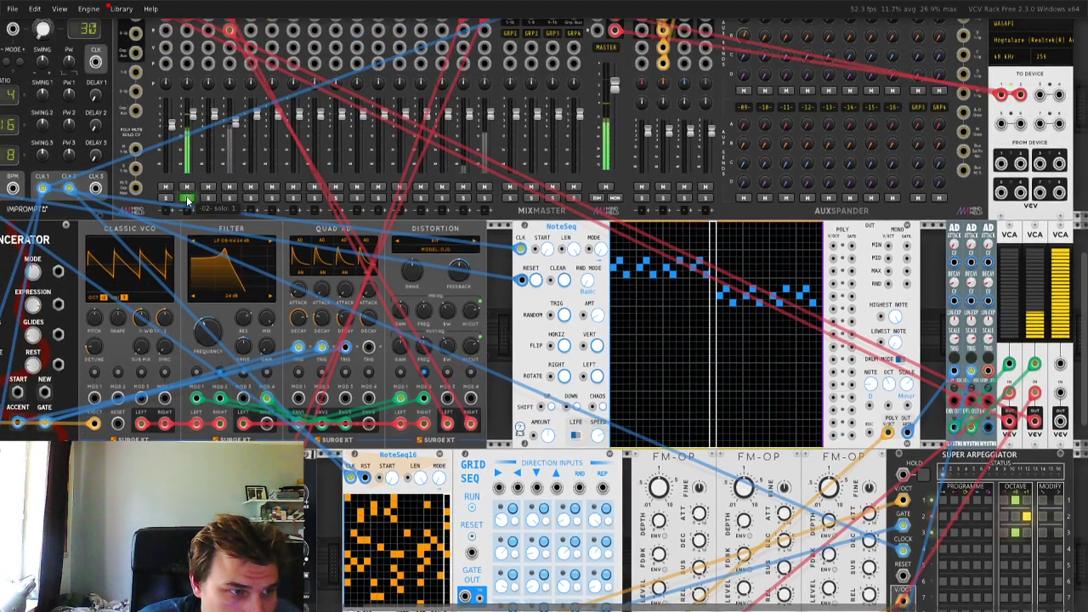
{"action": "scroll", "coordinate": [487, 455], "scroll_direction": "down", "scroll_amount": 3}
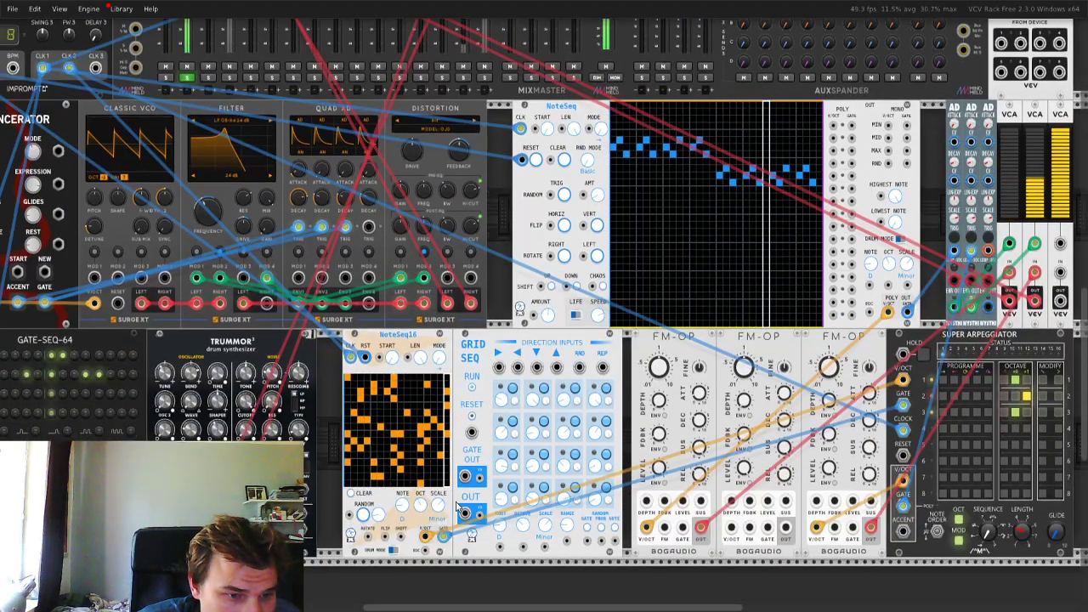
{"action": "scroll", "coordinate": [400, 514], "scroll_direction": "up", "scroll_amount": 1}
{"action": "scroll", "coordinate": [383, 514], "scroll_direction": "down", "scroll_amount": 1}
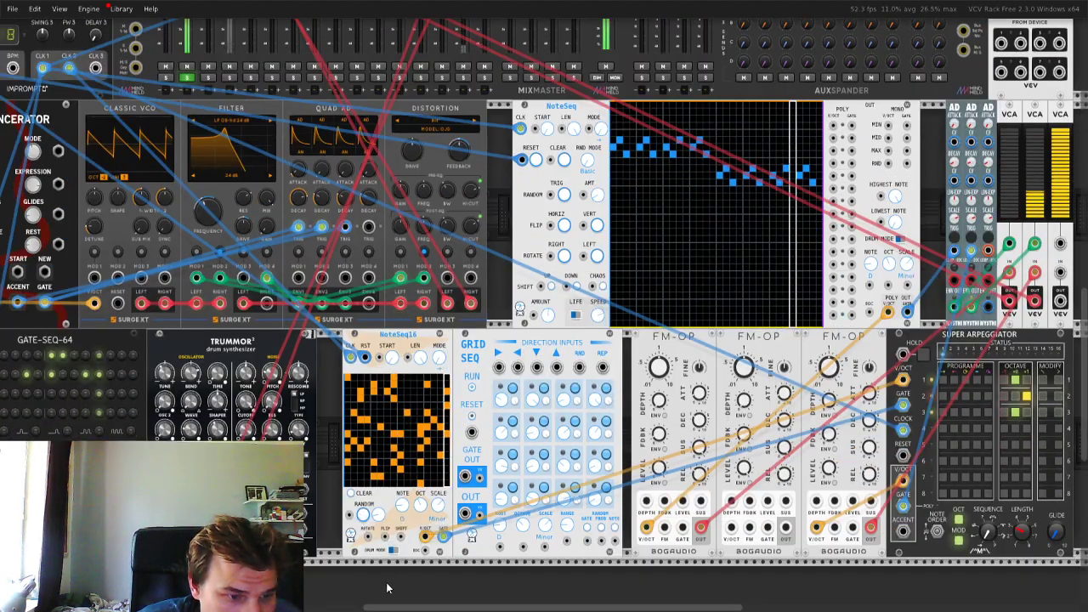
- Enable modifiers on steps 1, 2 and 3 of the Super Arpeggiator and try a pattern length of 4
{"action": "scroll", "coordinate": [426, 500], "scroll_direction": "right", "scroll_amount": 2}
{"action": "scroll", "coordinate": [426, 500], "scroll_direction": "right", "scroll_amount": 2}
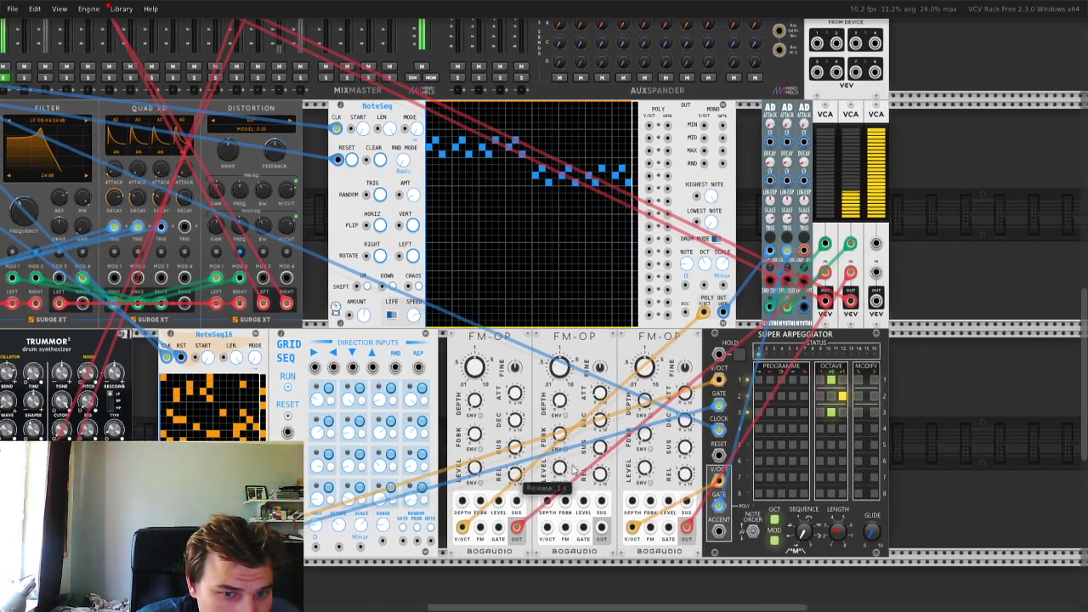
{"action": "left_click", "coordinate": [874, 414]}
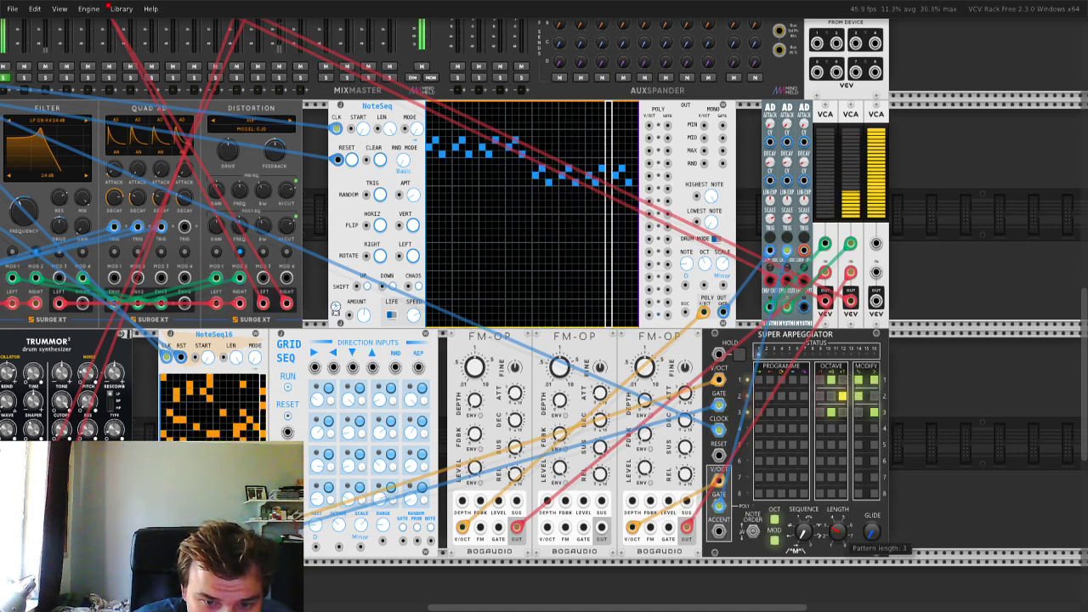
{"action": "left_click_drag", "start_coordinate": [838, 533], "coordinate": [838, 528]}
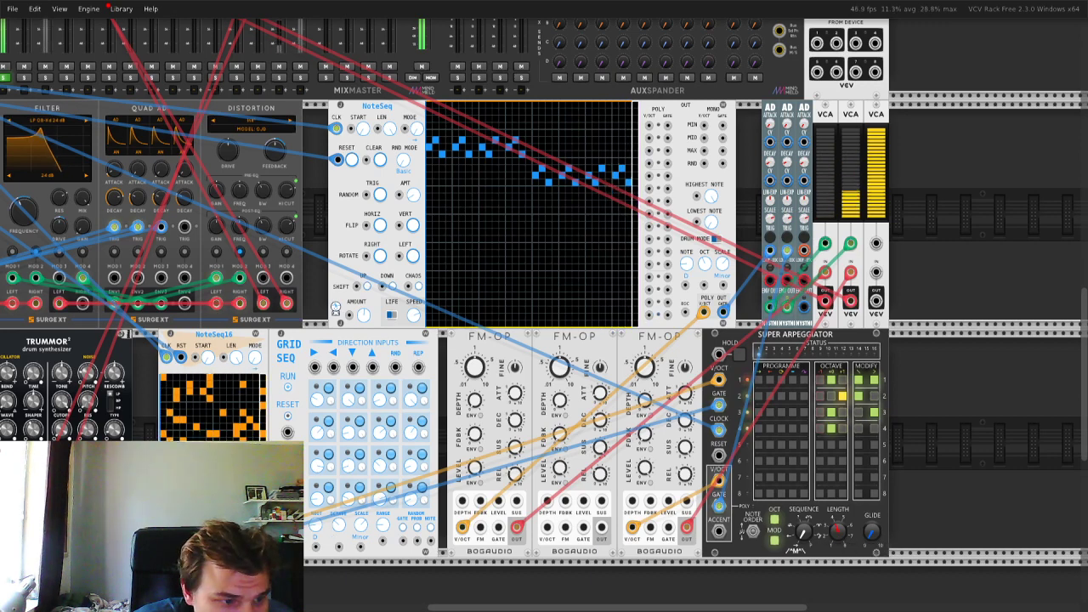
- Switch NoteSeq16 from monophonic to 4 polyphony channels
{"action": "right_click", "coordinate": [225, 372]}
{"action": "mouse_move", "coordinate": [316, 527]}
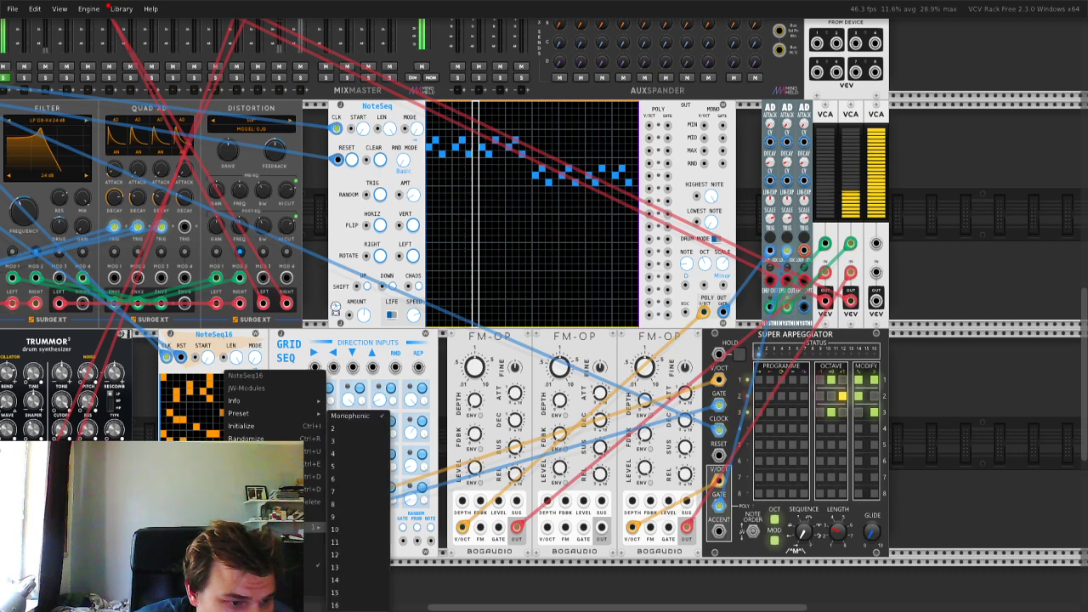
{"action": "left_click", "coordinate": [351, 459]}
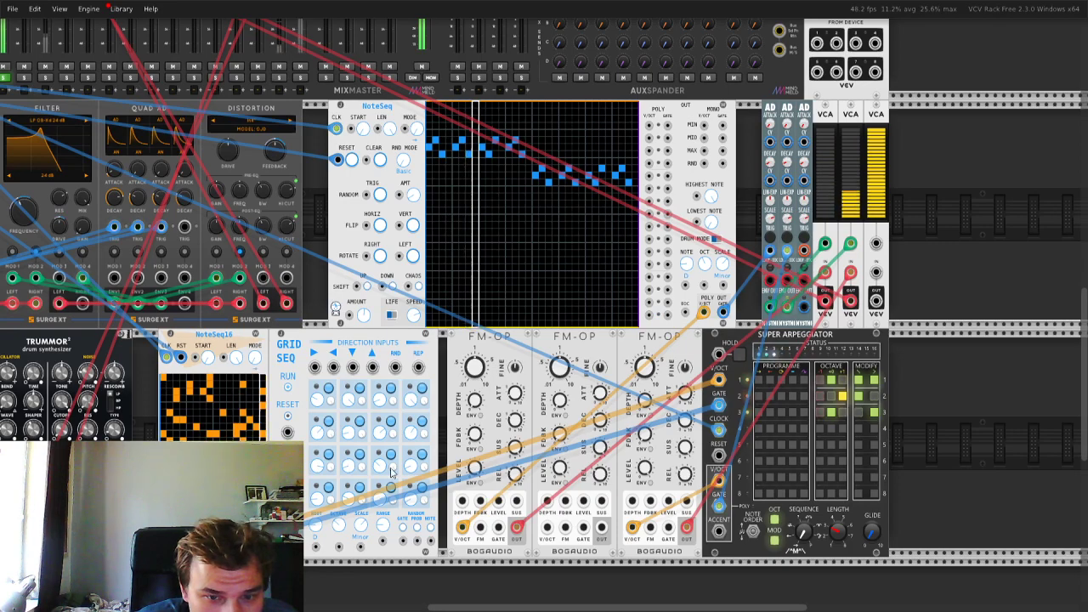
- Set the Super Arpeggiator's pattern length to 4
{"action": "scroll", "coordinate": [246, 431], "scroll_direction": "left", "scroll_amount": 5}
{"action": "scroll", "coordinate": [202, 211], "scroll_direction": "up", "scroll_amount": 5}
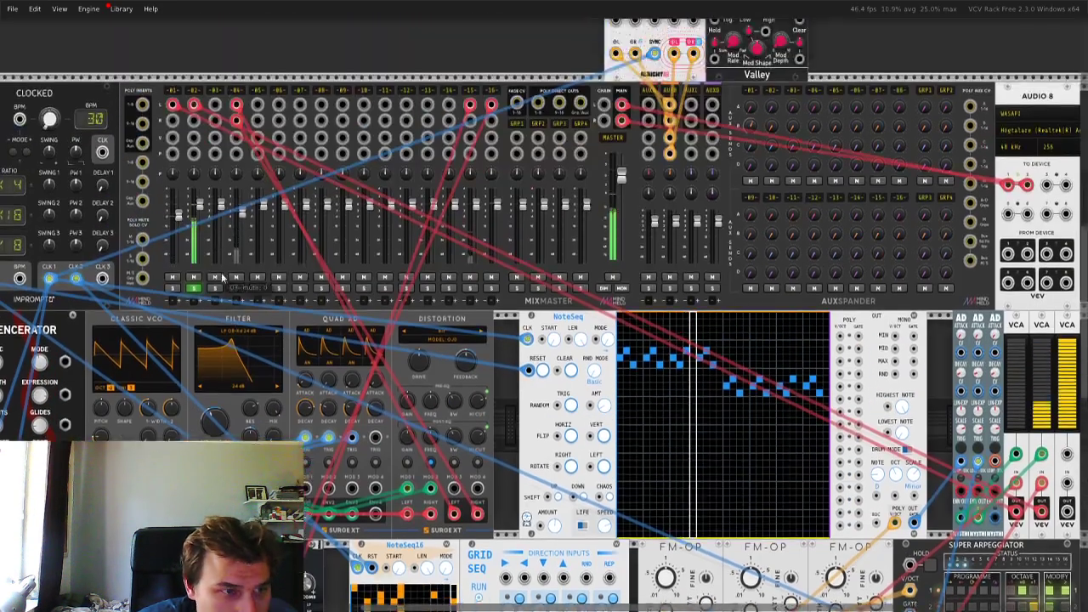
{"action": "scroll", "coordinate": [204, 272], "scroll_direction": "down", "scroll_amount": 4}
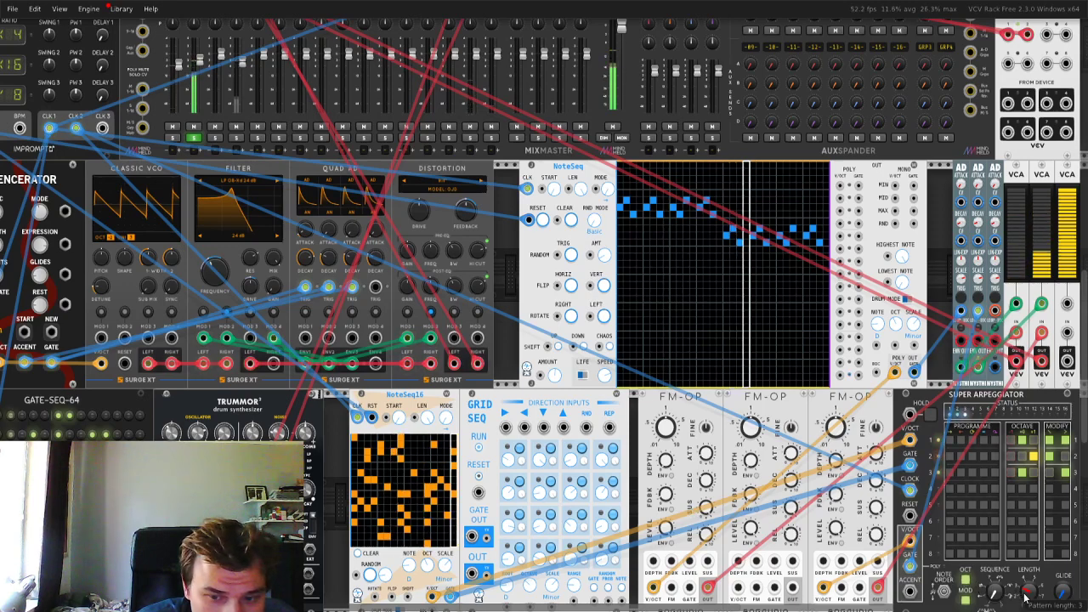
{"action": "left_click_drag", "start_coordinate": [1027, 592], "coordinate": [1028, 576]}
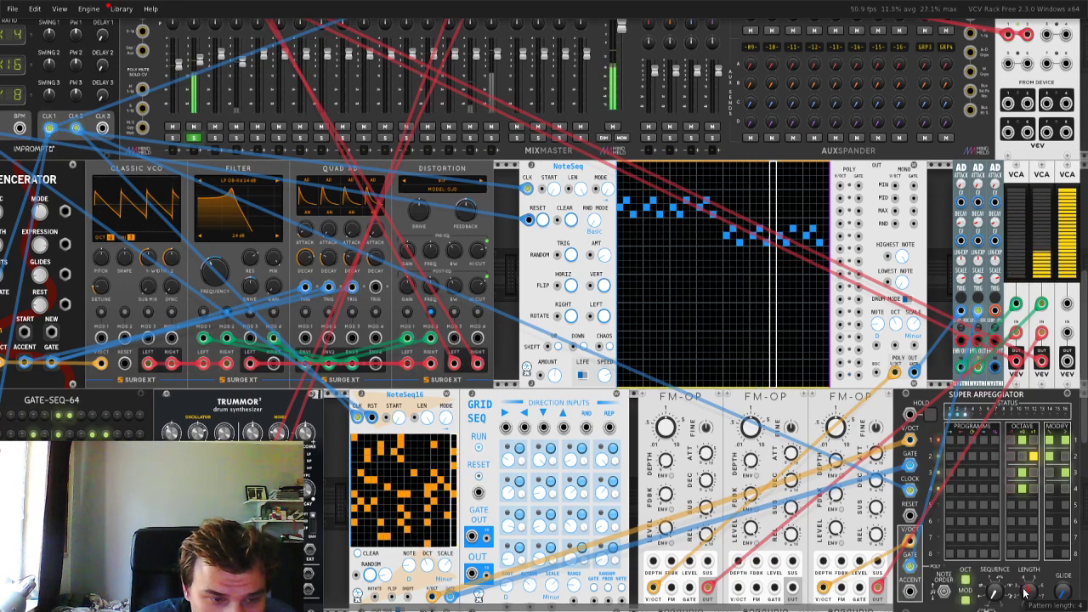
- Lower the Super Arpeggiator's glide to about 1.1
{"action": "mouse_move", "coordinate": [945, 593]}
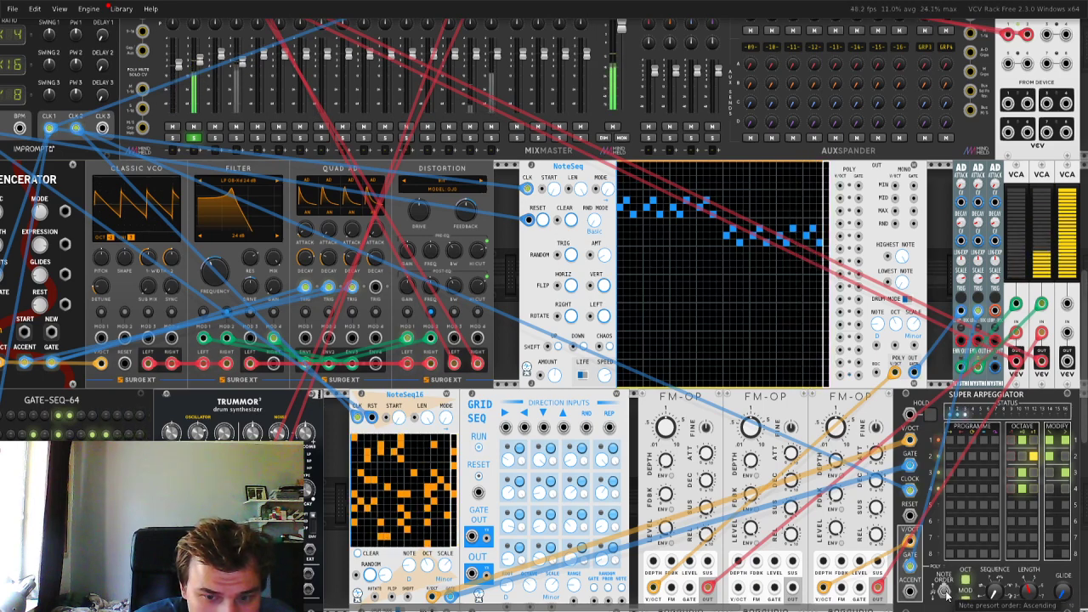
{"action": "mouse_move", "coordinate": [1029, 593]}
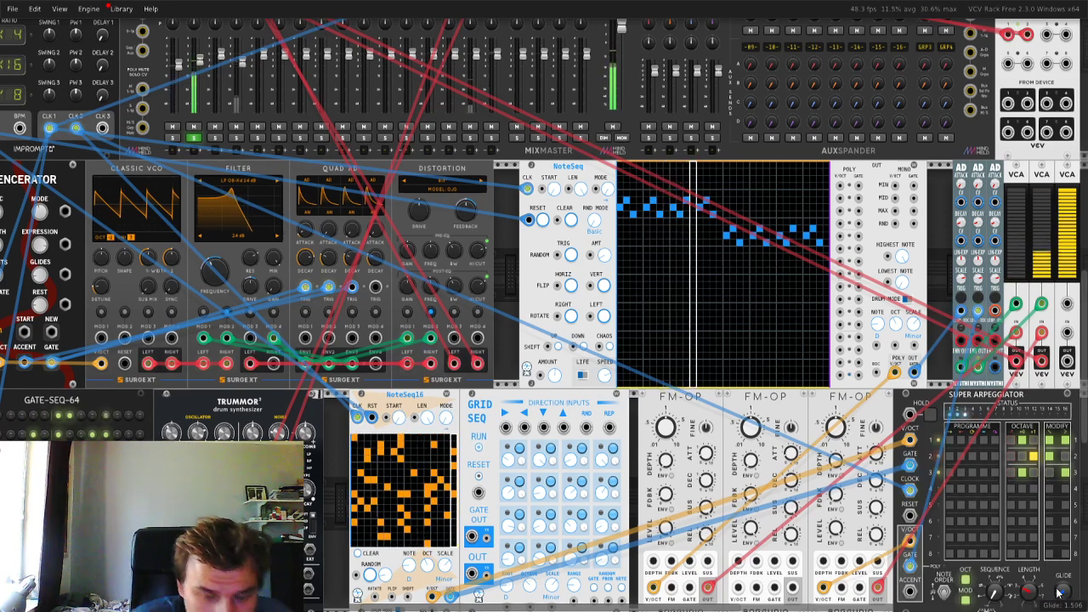
{"action": "left_click_drag", "start_coordinate": [1060, 593], "coordinate": [1060, 604]}
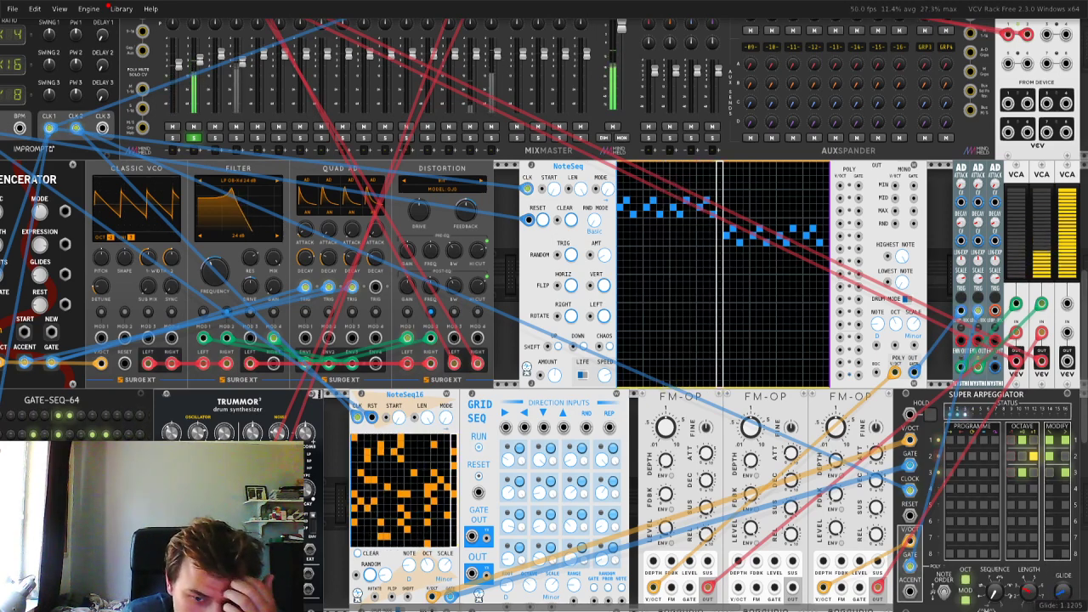
{"action": "scroll", "coordinate": [963, 551], "scroll_direction": "down", "scroll_amount": 1}
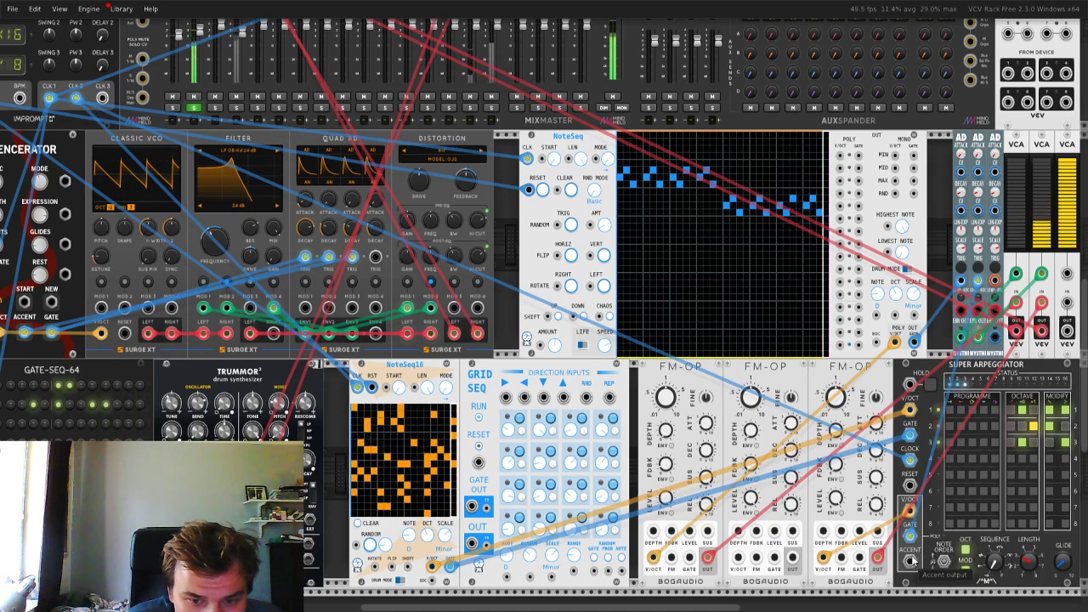
- Patch the shared reset signal from NoteSeq16 into the Super Arpeggiator's reset input and reset the Clocked module
{"action": "left_click", "coordinate": [929, 384]}
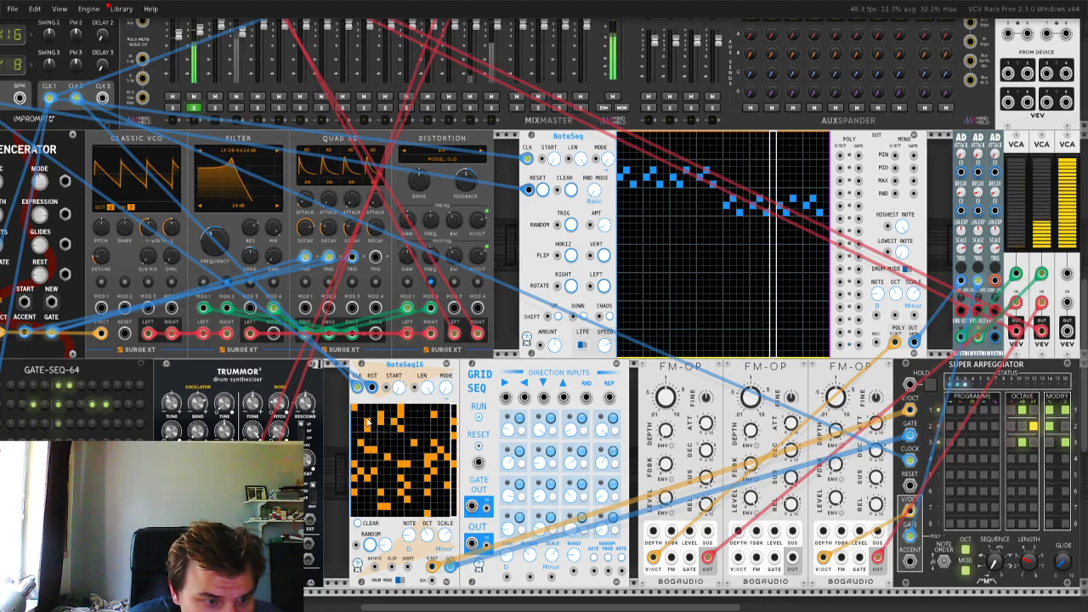
{"action": "mouse_move", "coordinate": [358, 387]}
{"action": "left_mouse_down"}
{"action": "mouse_move", "coordinate": [884, 446]}
{"action": "mouse_move", "coordinate": [909, 486]}
{"action": "left_mouse_up"}
{"action": "scroll", "coordinate": [910, 486], "scroll_direction": "left", "scroll_amount": 5}
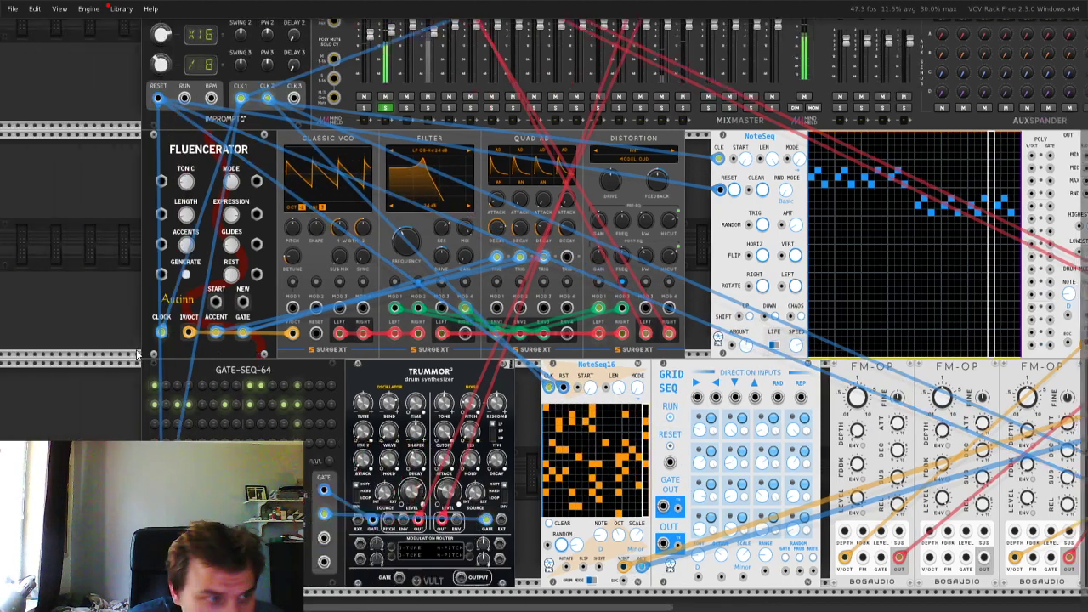
{"action": "scroll", "coordinate": [544, 306], "scroll_direction": "up", "scroll_amount": 3}
{"action": "left_click", "coordinate": [236, 122]}
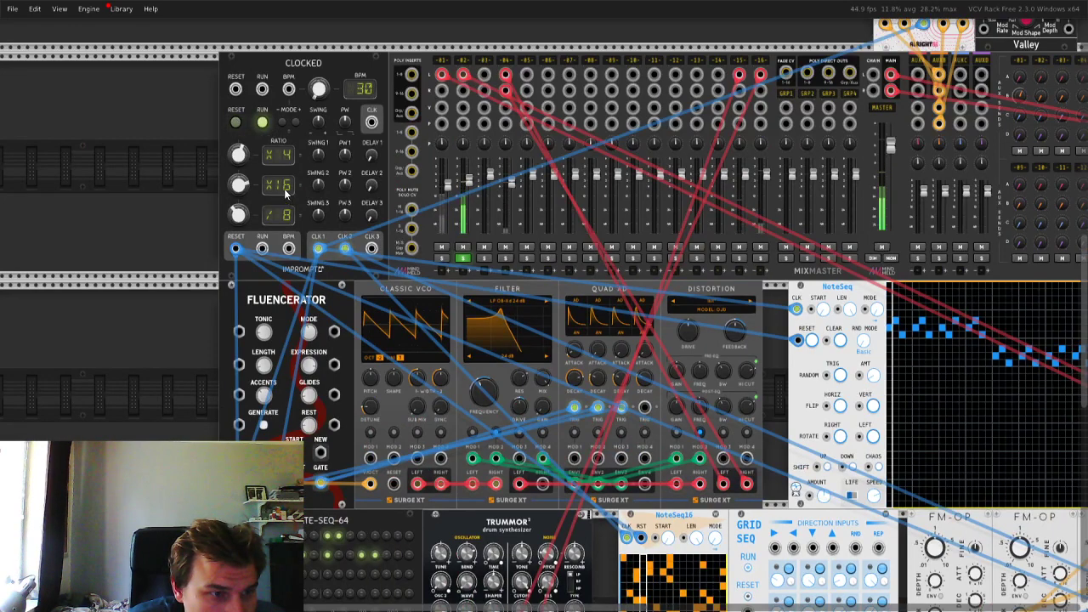
- Take mixer track 2 out of solo and compare the mix with that track muted and unmuted
{"action": "left_click", "coordinate": [463, 257]}
{"action": "left_click", "coordinate": [463, 247]}
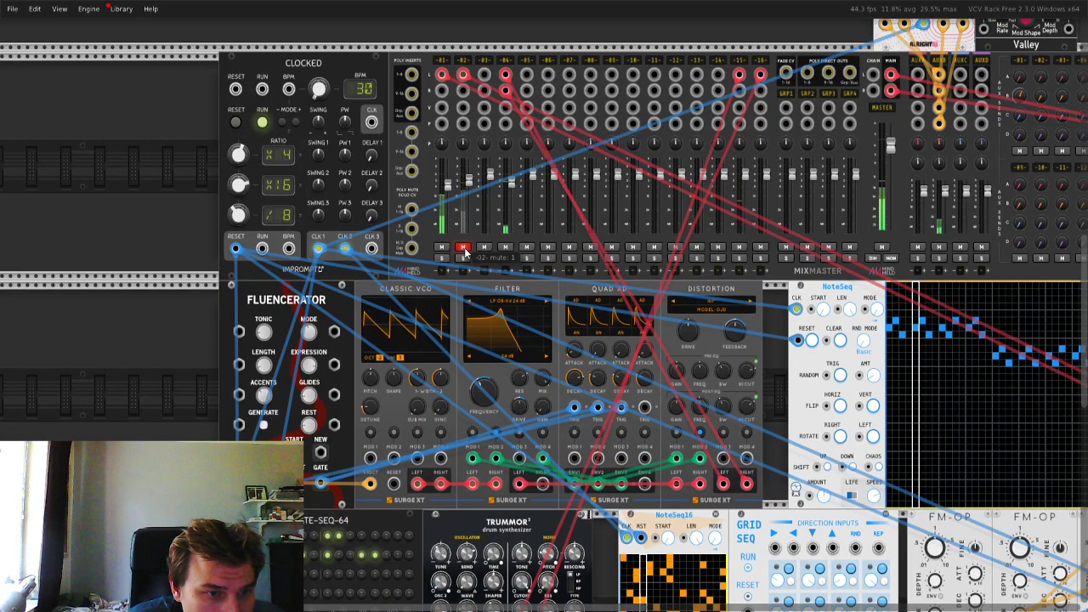
{"action": "scroll", "coordinate": [372, 254], "scroll_direction": "right", "scroll_amount": 3}
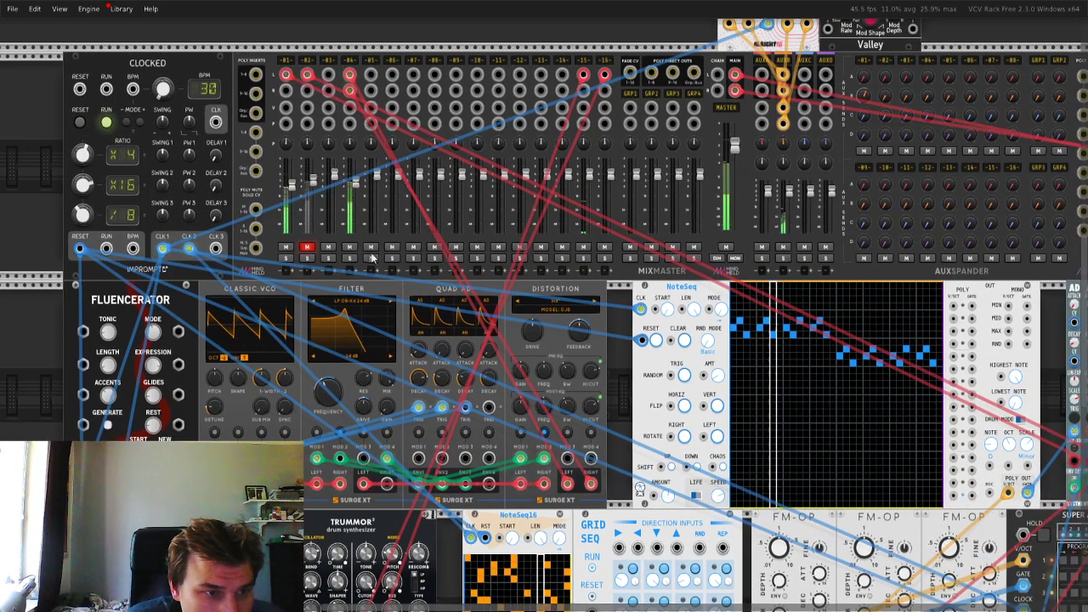
{"action": "left_click", "coordinate": [308, 249]}
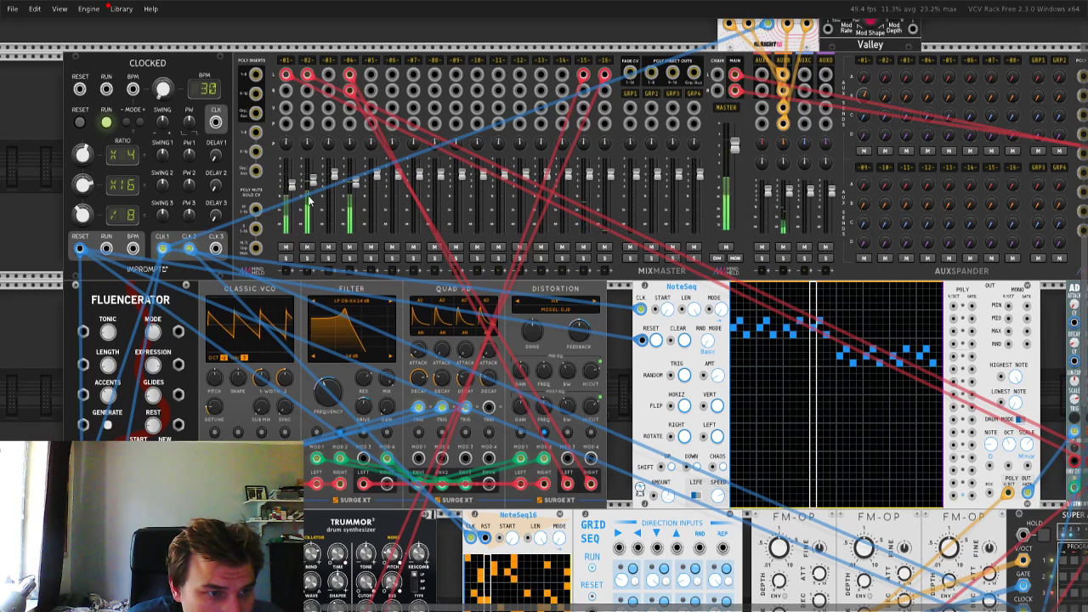
- Set the ratio of Clocked's second clock to x8 and reset the clock
{"action": "right_click", "coordinate": [86, 188]}
{"action": "type", "text": "8"}
{"action": "key", "text": "Return"}
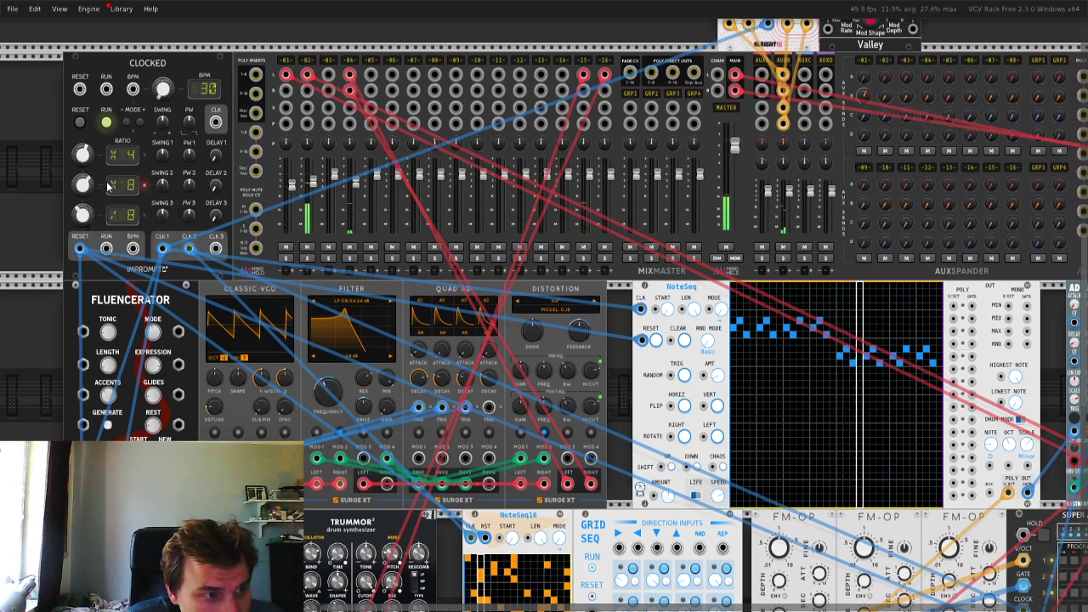
{"action": "left_click", "coordinate": [79, 122]}
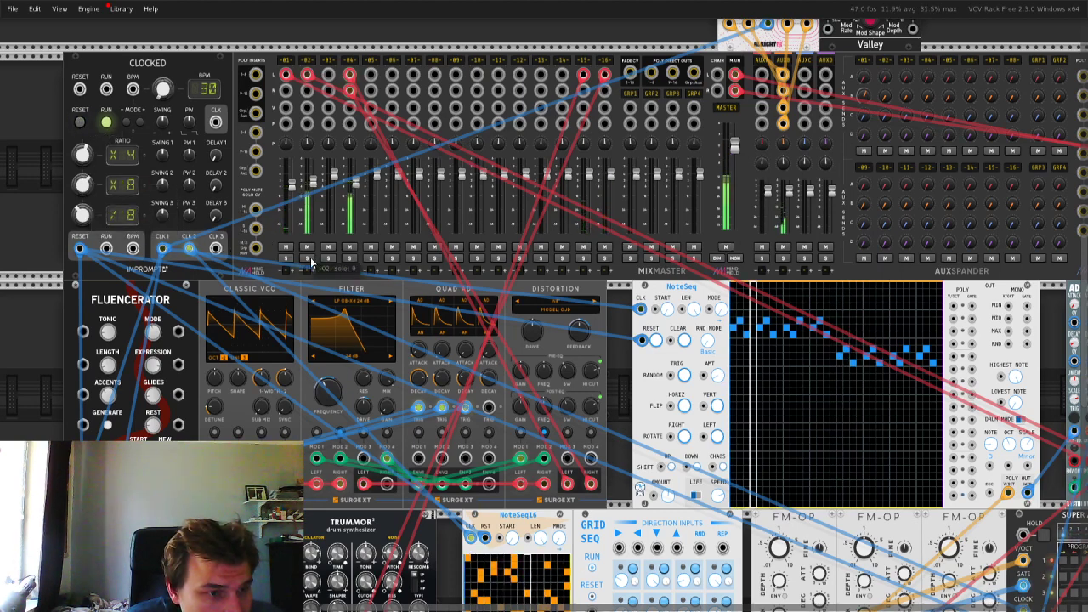
- Listen to mixer track 2 and track 1 in solo, one after the other
{"action": "scroll", "coordinate": [311, 257], "scroll_direction": "up", "scroll_amount": 1}
{"action": "left_click", "coordinate": [308, 289]}
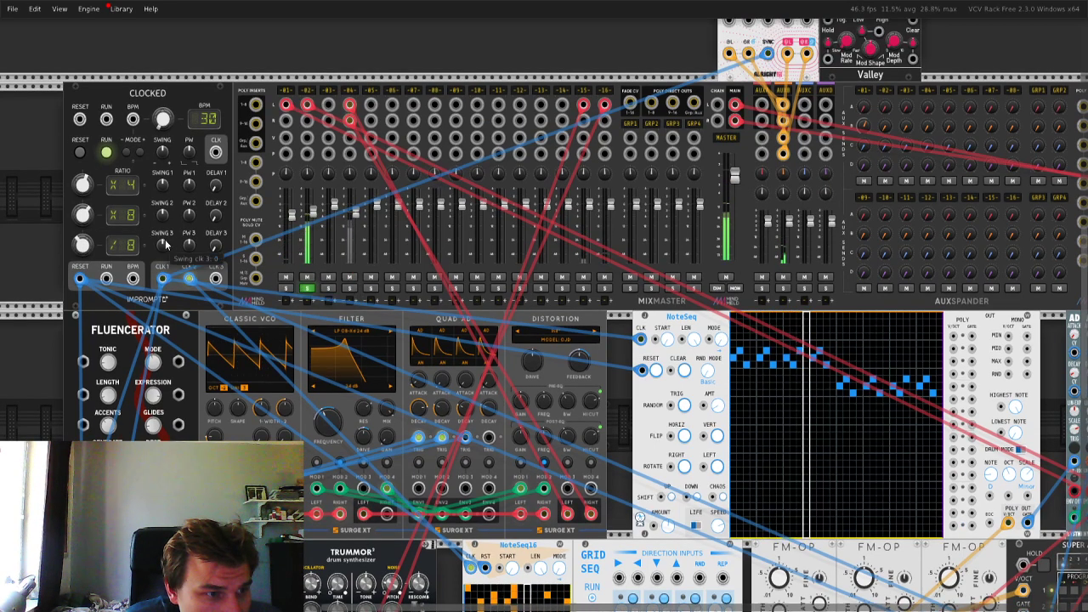
{"action": "left_click", "coordinate": [286, 290]}
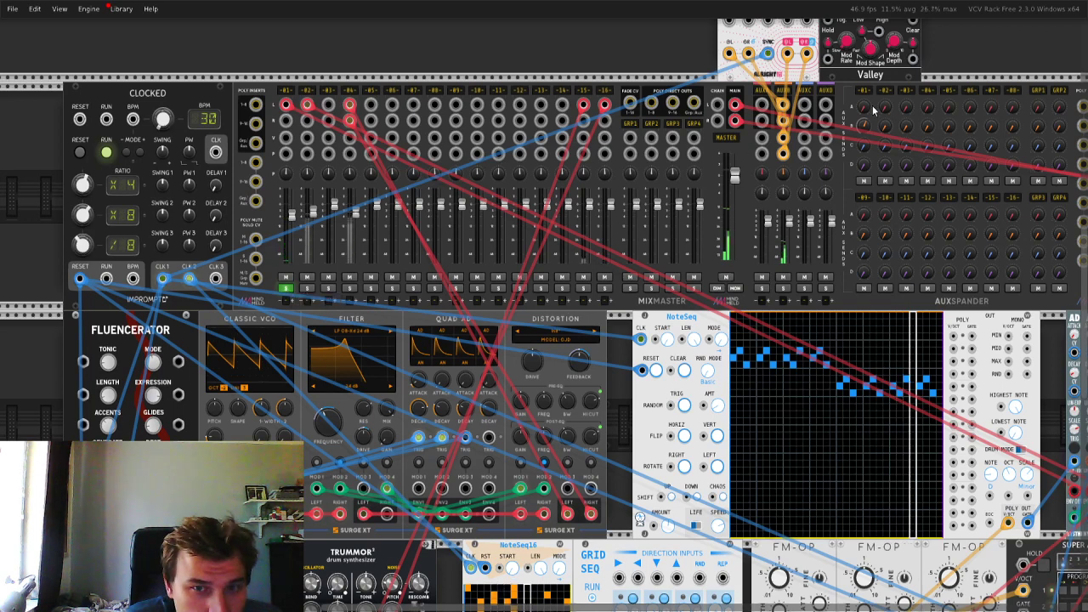
- Move the Plateau reverb to the other side of the delay module and patch its stereo inputs and outputs to the mixer's AUX A
{"action": "scroll", "coordinate": [871, 109], "scroll_direction": "up", "scroll_amount": 5}
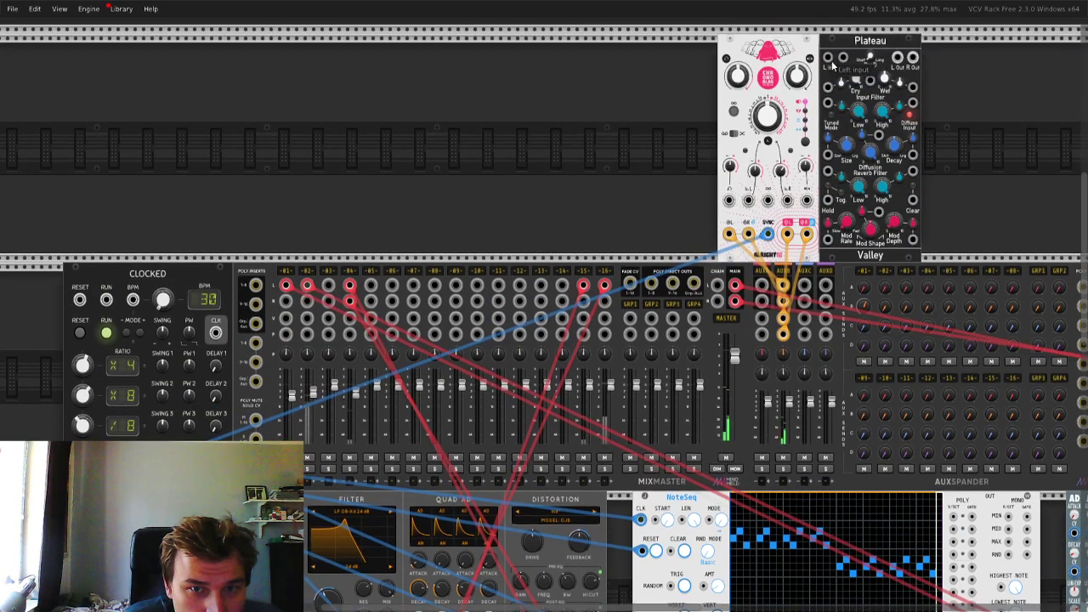
{"action": "left_click_drag", "start_coordinate": [831, 62], "coordinate": [699, 65]}
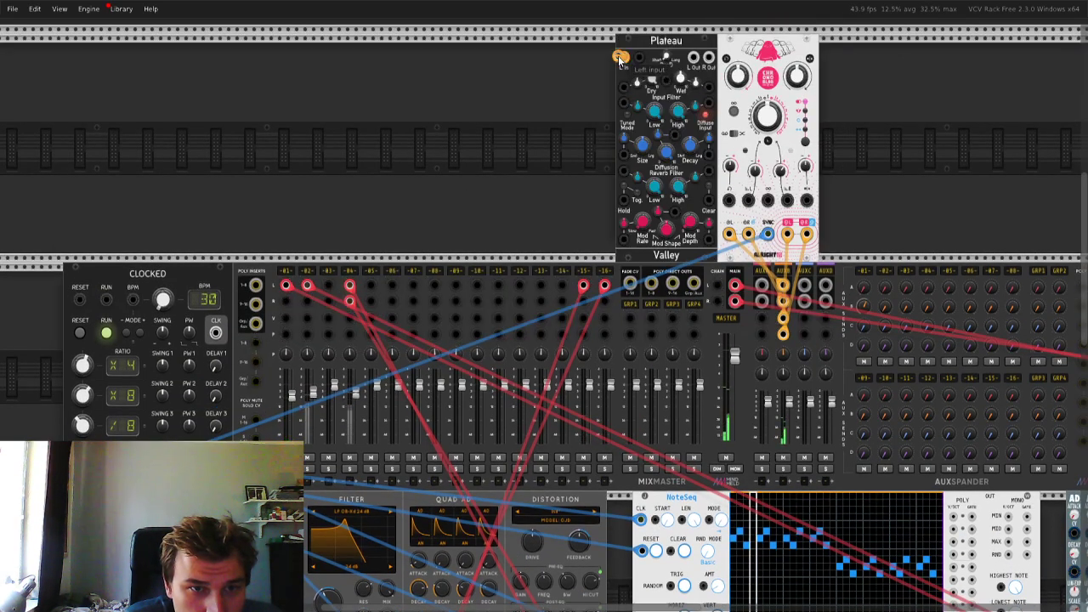
{"action": "left_click_drag", "start_coordinate": [624, 58], "coordinate": [761, 287]}
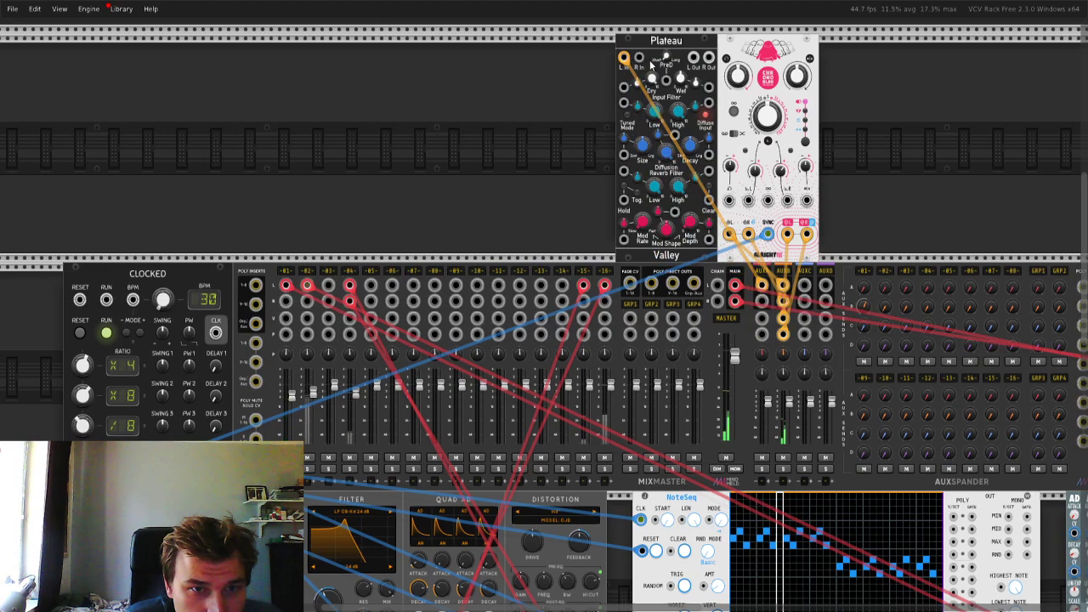
{"action": "left_click_drag", "start_coordinate": [639, 58], "coordinate": [694, 58]}
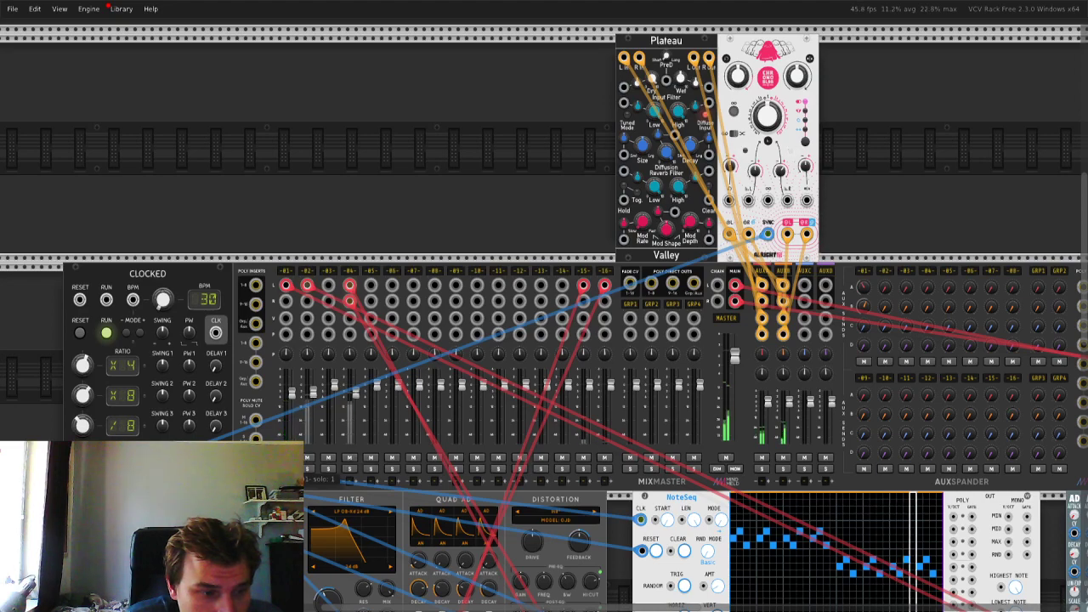
- Delete the Grid Seq module and move NoteSeq16 directly beside the first FM-OP
{"action": "scroll", "coordinate": [347, 223], "scroll_direction": "down", "scroll_amount": 7}
{"action": "scroll", "coordinate": [348, 223], "scroll_direction": "right", "scroll_amount": 5}
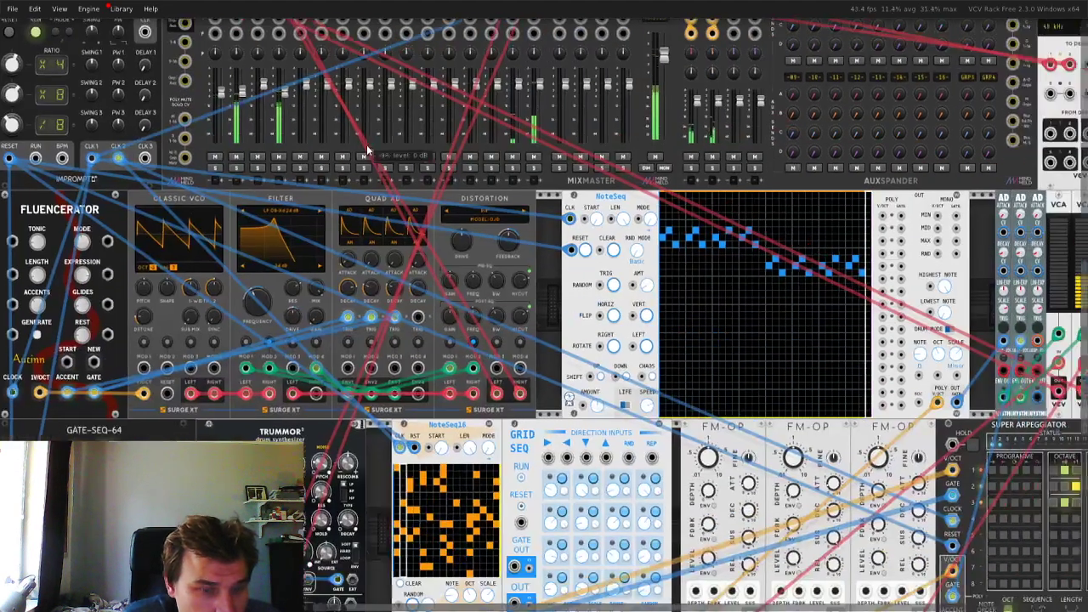
{"action": "scroll", "coordinate": [357, 136], "scroll_direction": "left", "scroll_amount": 5}
{"action": "scroll", "coordinate": [438, 299], "scroll_direction": "up", "scroll_amount": 4}
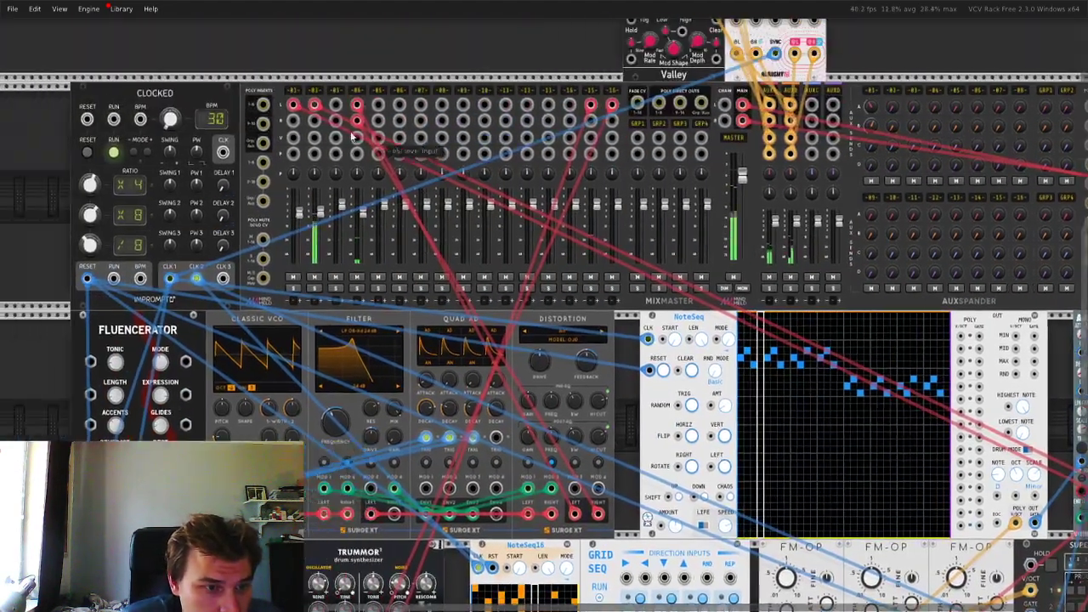
{"action": "scroll", "coordinate": [425, 231], "scroll_direction": "right", "scroll_amount": 4}
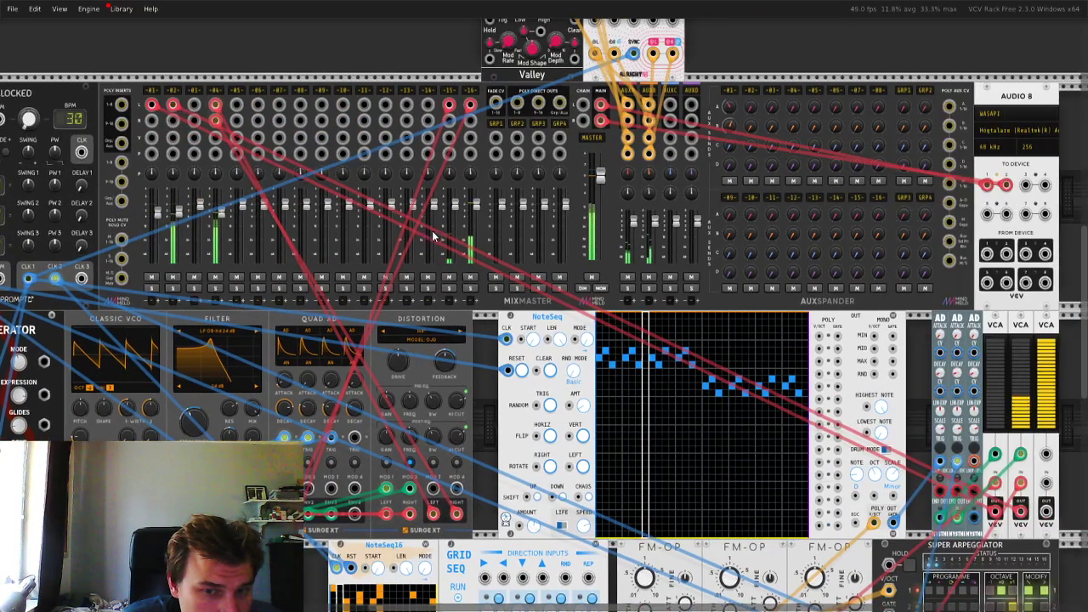
{"action": "scroll", "coordinate": [420, 226], "scroll_direction": "down", "scroll_amount": 5, "text": "ctrl"}
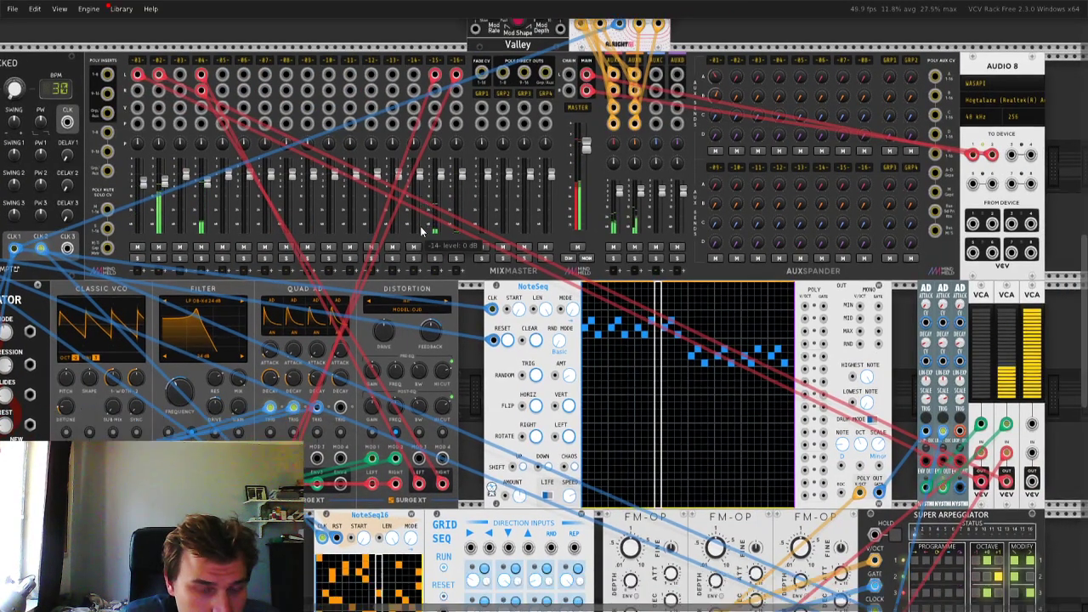
{"action": "scroll", "coordinate": [417, 230], "scroll_direction": "up", "scroll_amount": 5, "text": "ctrl"}
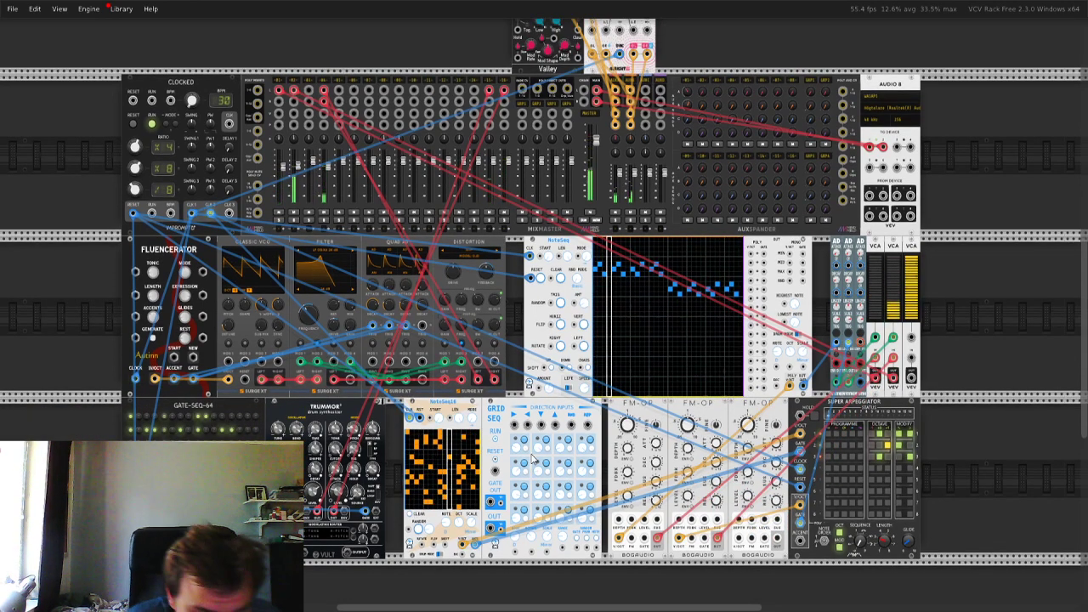
{"action": "key", "text": "Delete"}
{"action": "left_click_drag", "start_coordinate": [459, 422], "coordinate": [587, 422]}
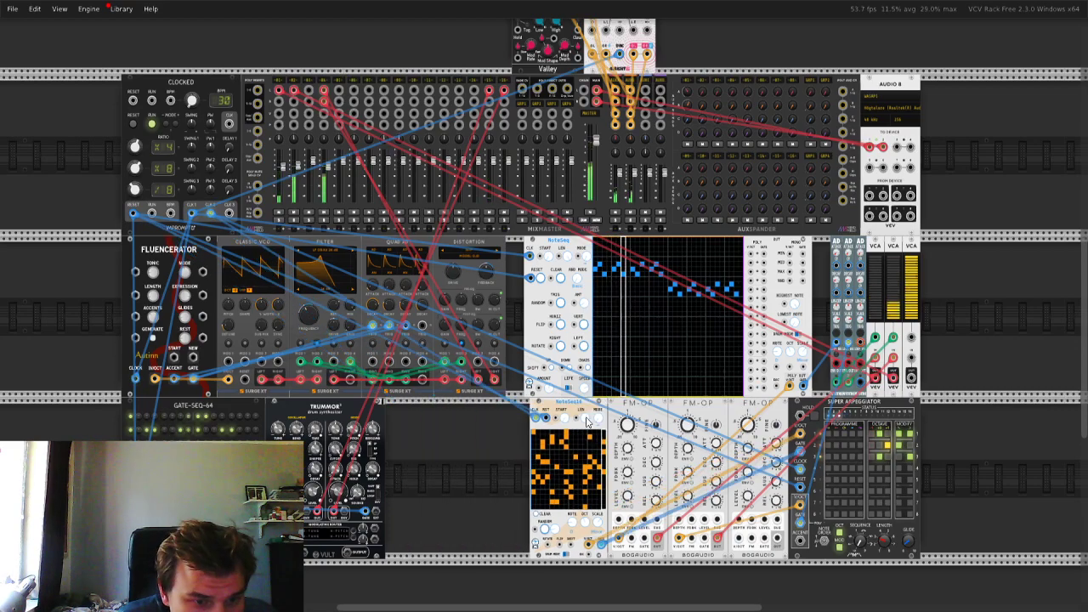
- Search the module library for "ram" and add Befaco's Rampage in the gap between Trummor2 and NoteSeq16
{"action": "right_click", "coordinate": [479, 449]}
{"action": "type", "text": "ram"}
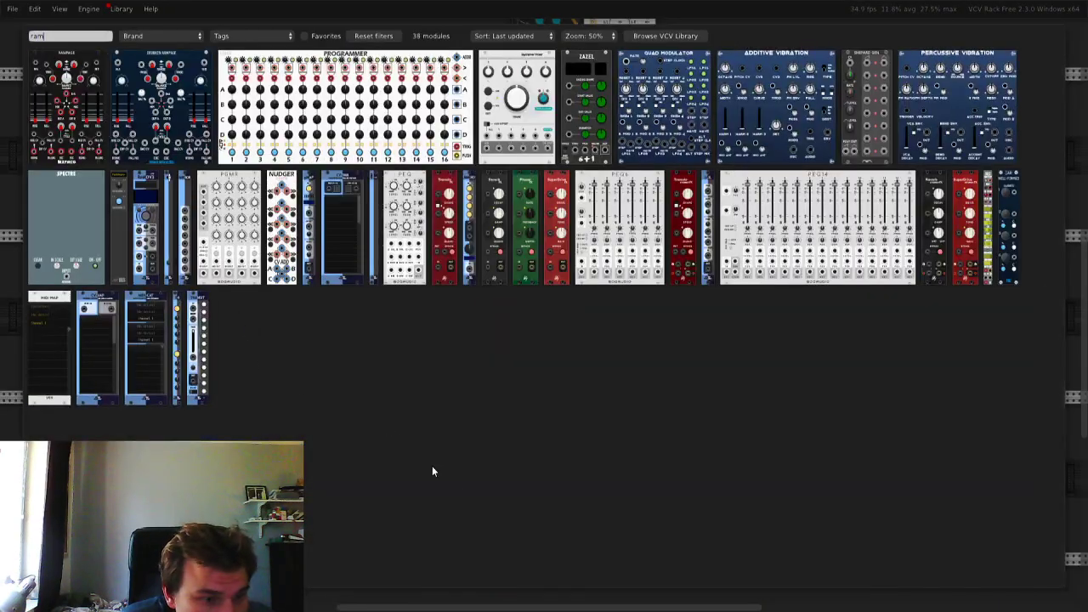
{"action": "left_click", "coordinate": [68, 102]}
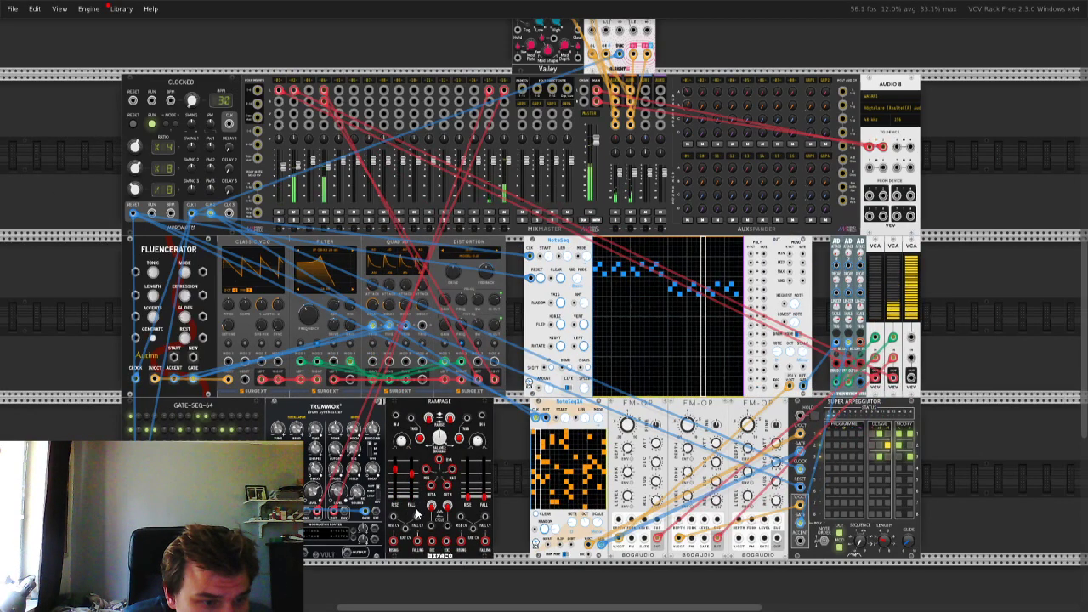
- Patch Clocked's CLK 3 output to Rampage's trigger A input and Rampage's Rising A output to its trigger B input
{"action": "left_click_drag", "start_coordinate": [412, 418], "coordinate": [227, 217]}
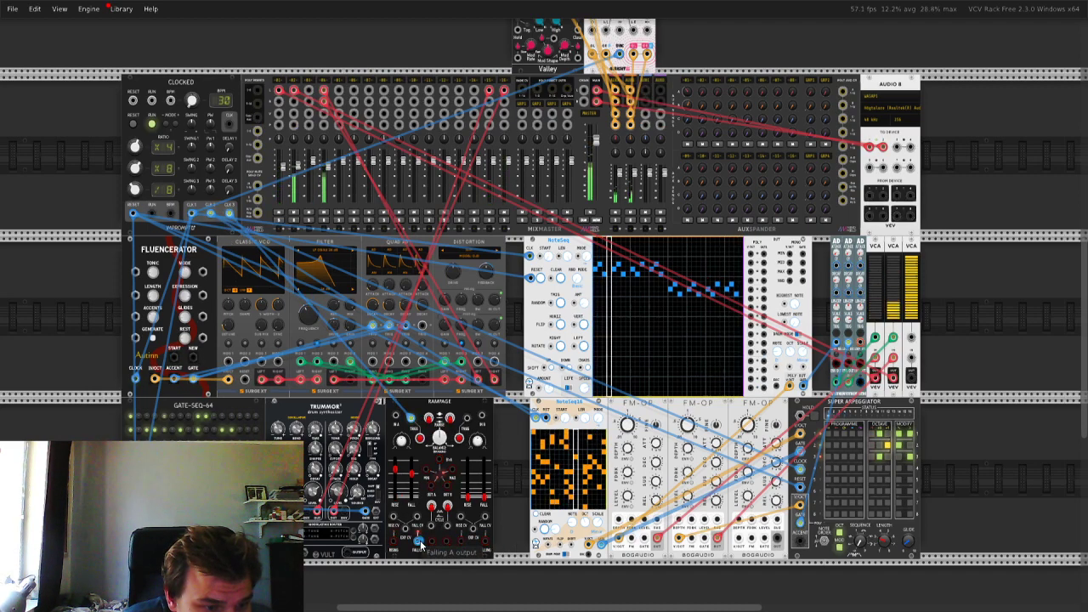
{"action": "left_click_drag", "start_coordinate": [416, 547], "coordinate": [467, 423]}
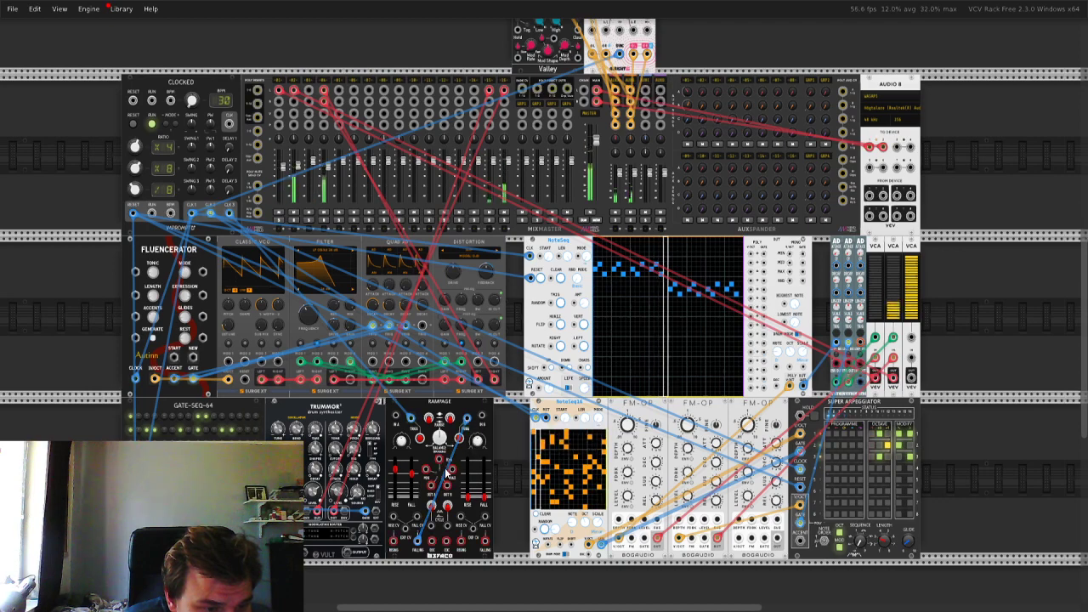
{"action": "left_click_drag", "start_coordinate": [415, 542], "coordinate": [392, 547]}
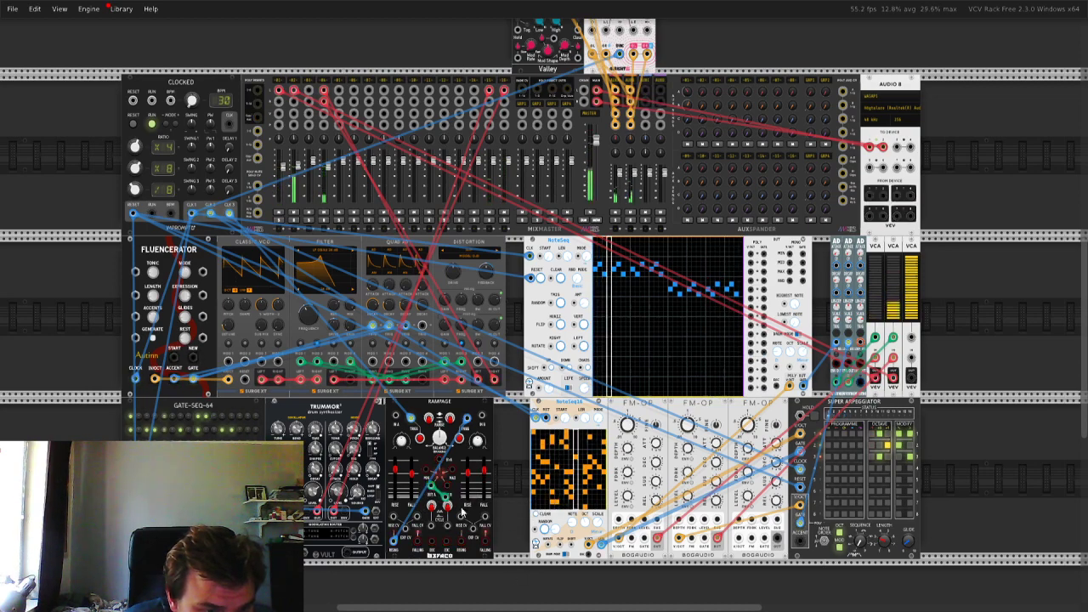
- Patch Rampage's A and B outputs to the first and second FM-OP feedback inputs and adjust the second FM-OP's feedback amount
{"action": "left_click_drag", "start_coordinate": [462, 512], "coordinate": [633, 517]}
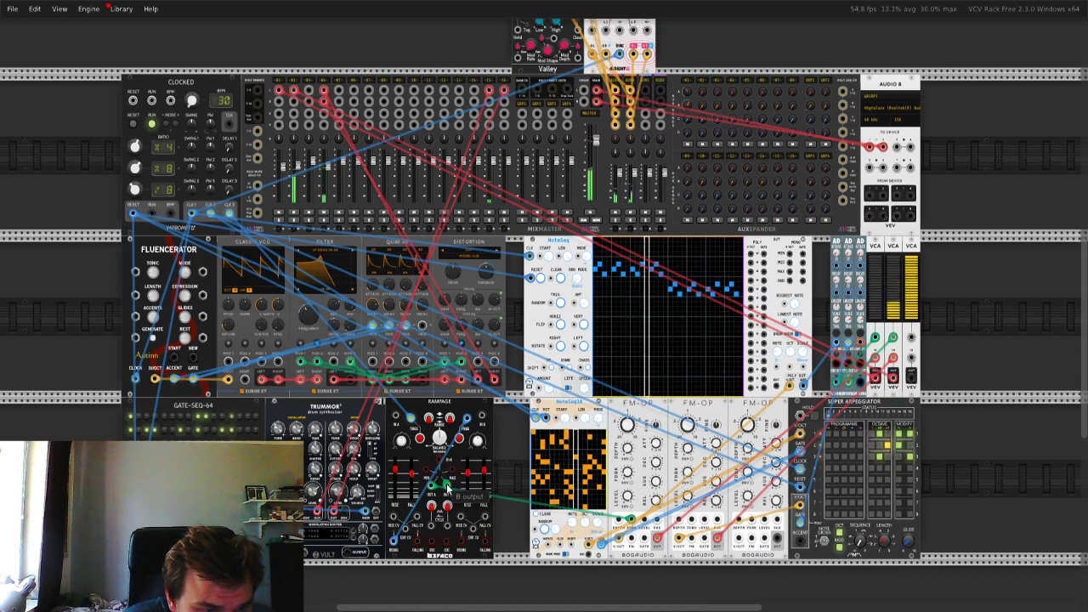
{"action": "left_click_drag", "start_coordinate": [447, 486], "coordinate": [691, 519]}
{"action": "left_click_drag", "start_coordinate": [686, 473], "coordinate": [687, 468]}
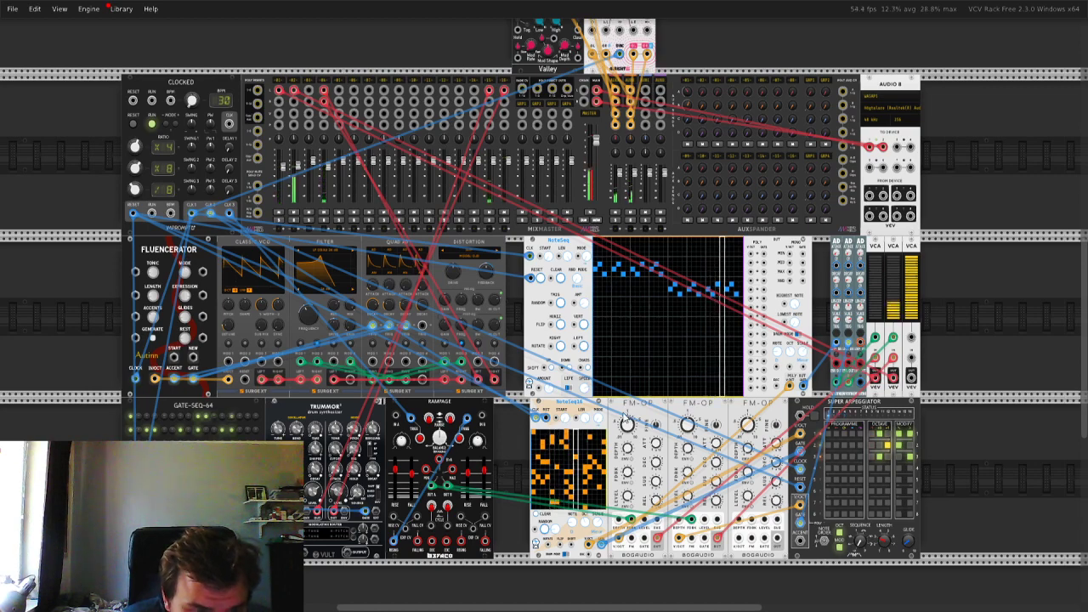
- Fine-tune the fader levels of mixer tracks 4 and 1, with track 1 at about -3.28 dB
{"action": "scroll", "coordinate": [395, 235], "scroll_direction": "up", "scroll_amount": 1}
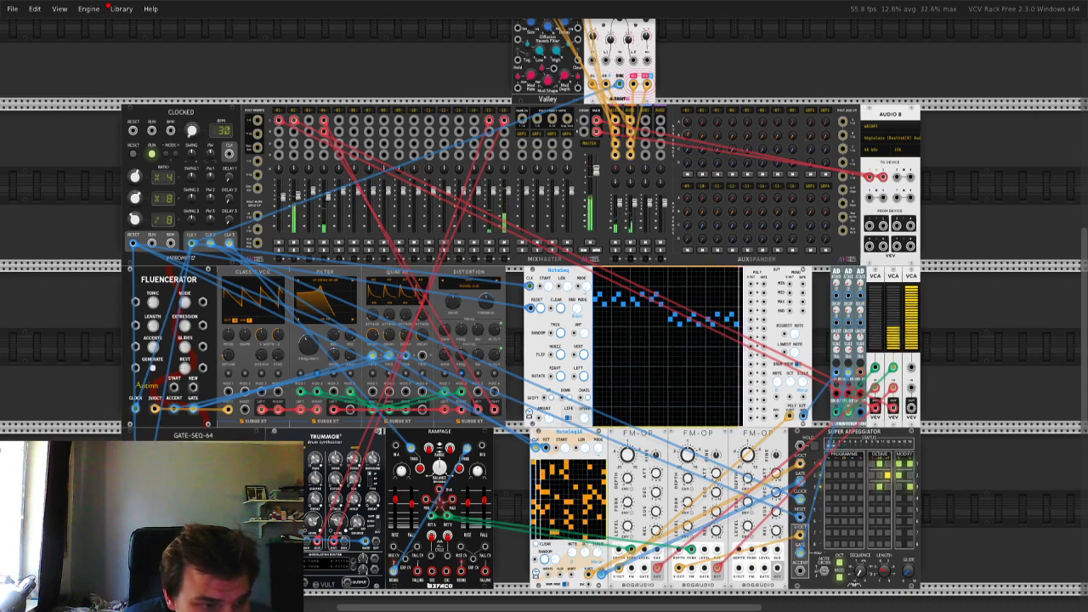
{"action": "scroll", "coordinate": [544, 312], "scroll_direction": "down", "scroll_amount": 1}
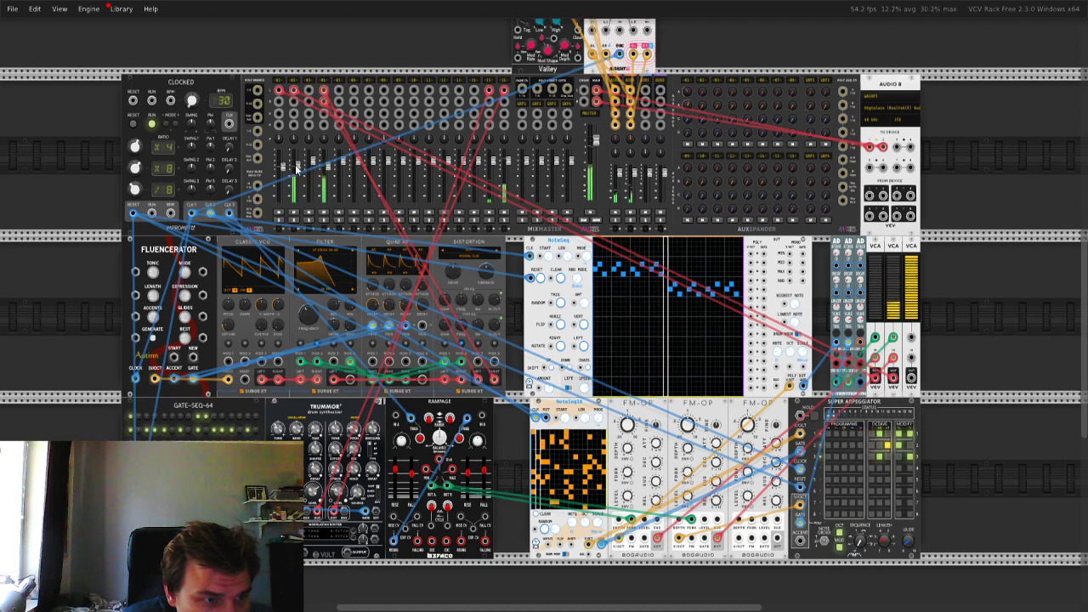
{"action": "mouse_move", "coordinate": [289, 196]}
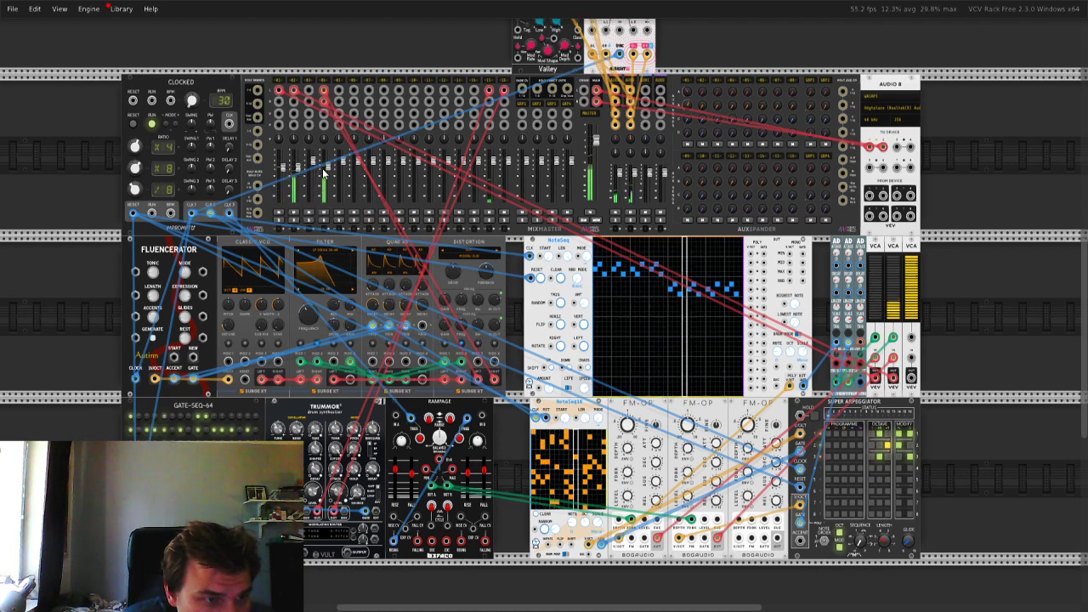
{"action": "mouse_move", "coordinate": [331, 168]}
{"action": "left_click_drag", "start_coordinate": [329, 166], "coordinate": [285, 170]}
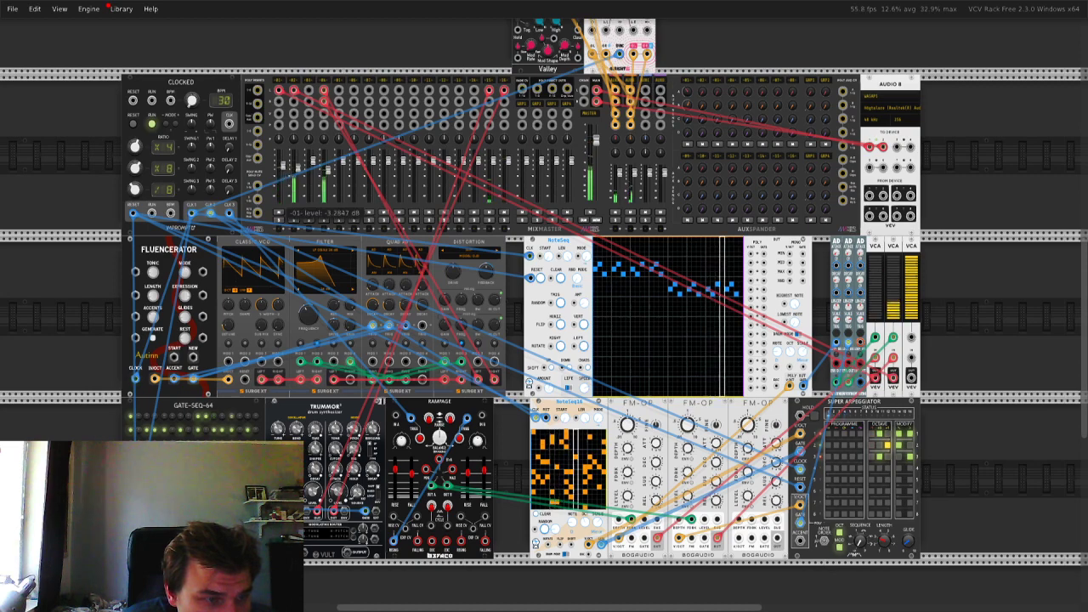
- Try modulating the second FM-OP's FM input with Rampage's B > A output while adjusting its FM depth
{"action": "mouse_move", "coordinate": [298, 171]}
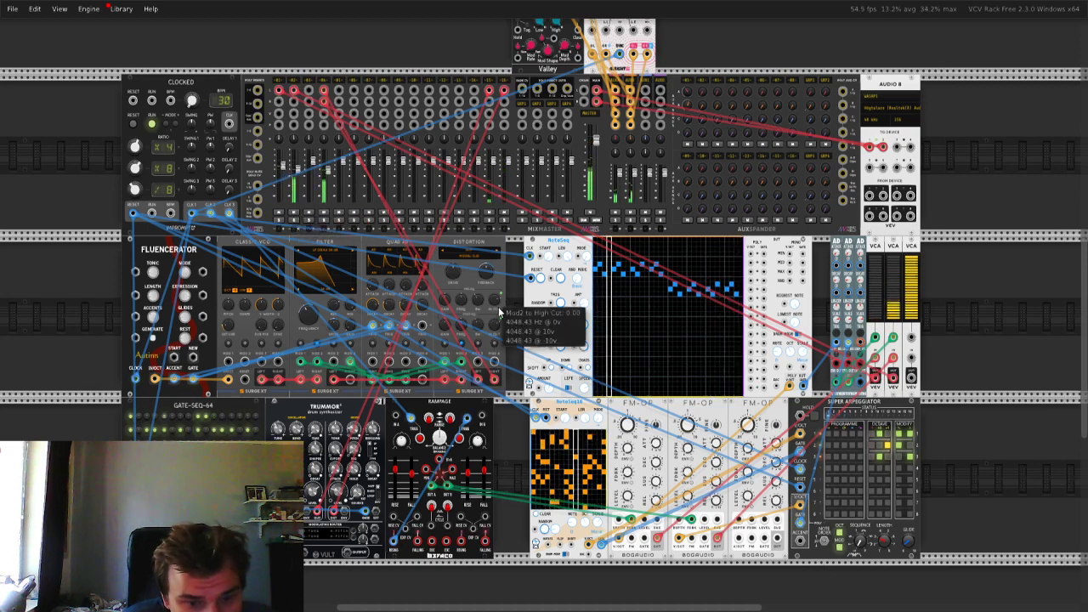
{"action": "mouse_move", "coordinate": [691, 480]}
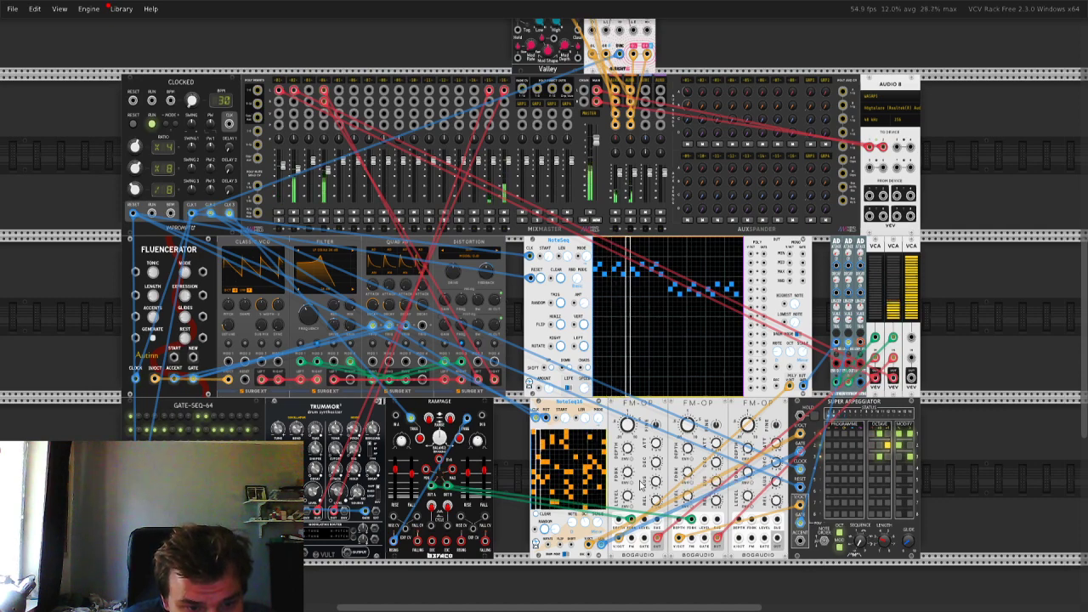
{"action": "mouse_move", "coordinate": [692, 454]}
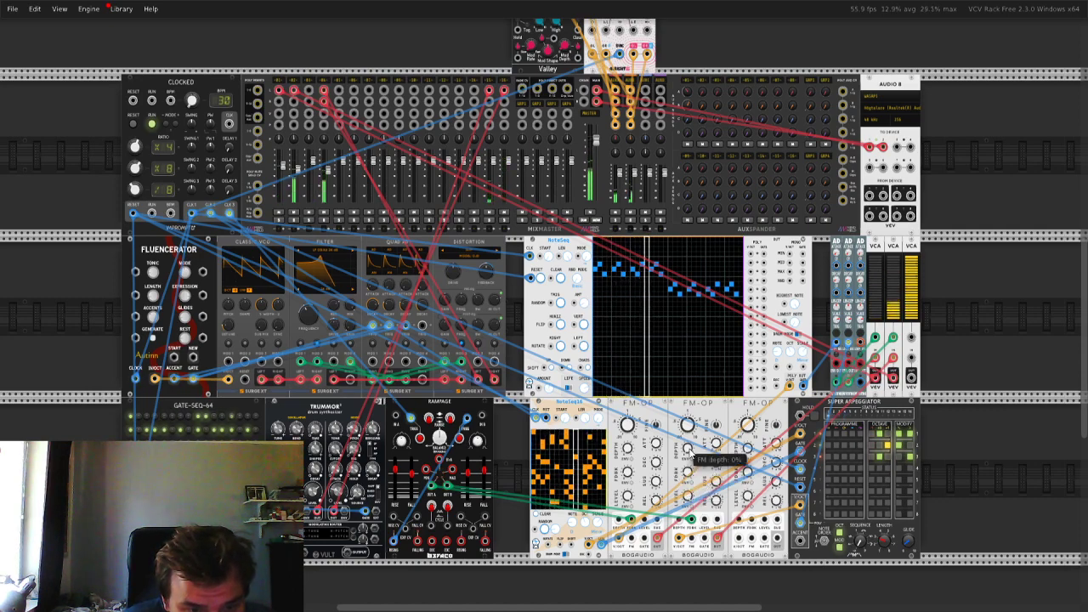
{"action": "left_click_drag", "start_coordinate": [692, 454], "coordinate": [692, 451]}
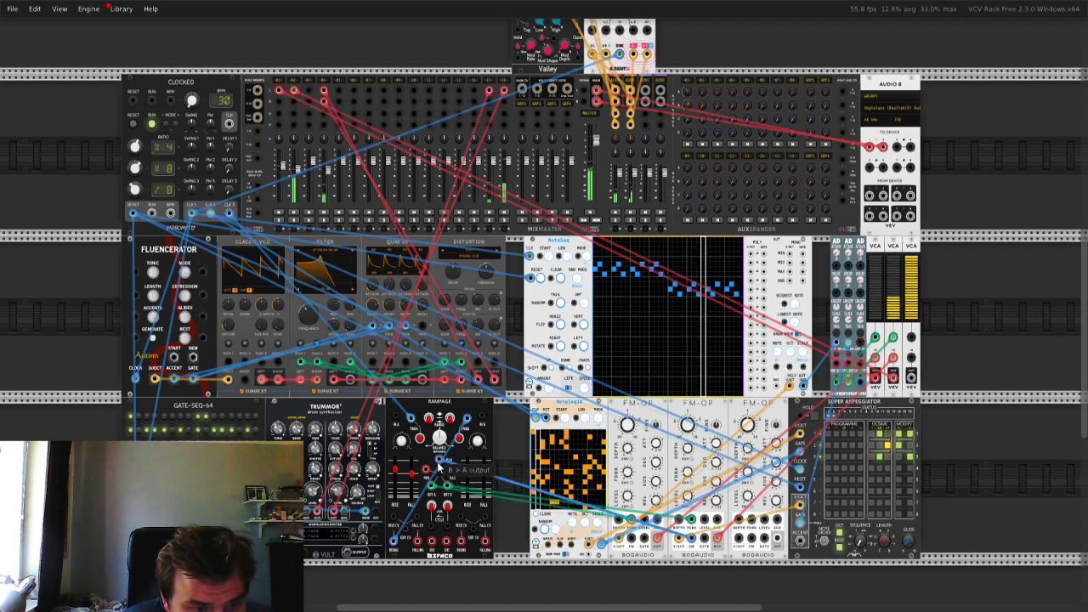
{"action": "left_click_drag", "start_coordinate": [440, 460], "coordinate": [444, 464]}
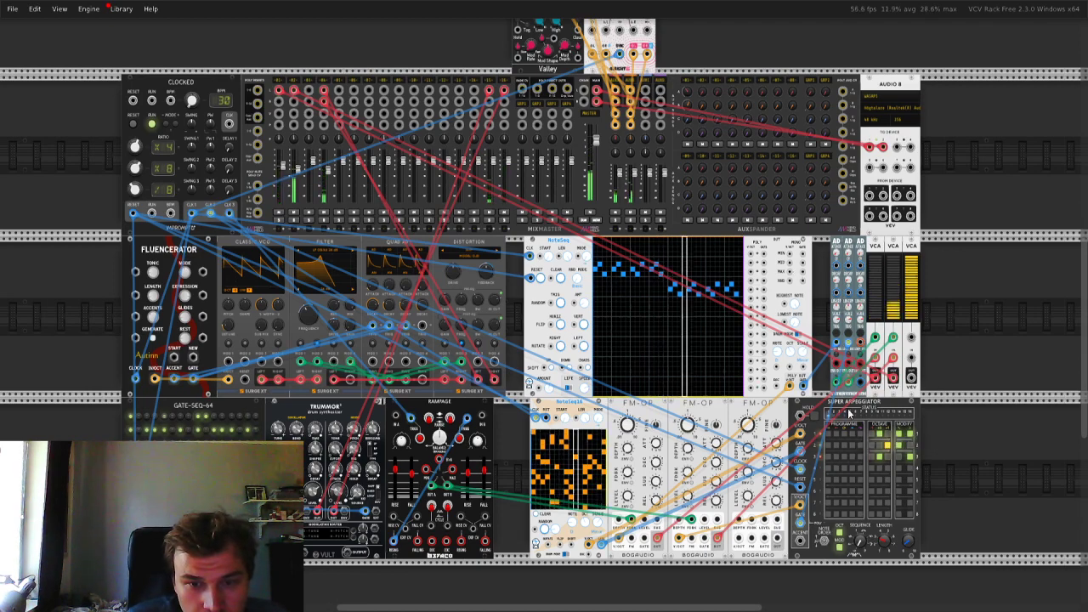
- Patch Rampage's A output to the third FM-OP's pitch input and the FM-OP's signal output into the third VCA
{"action": "scroll", "coordinate": [831, 340], "scroll_direction": "up", "scroll_amount": 1}
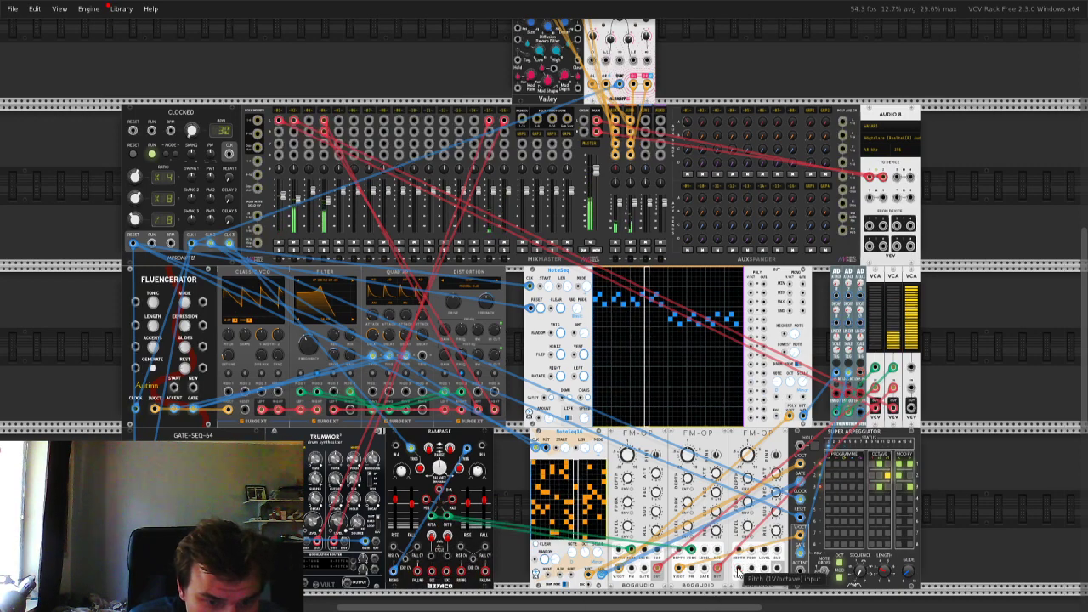
{"action": "left_click_drag", "start_coordinate": [737, 569], "coordinate": [432, 515]}
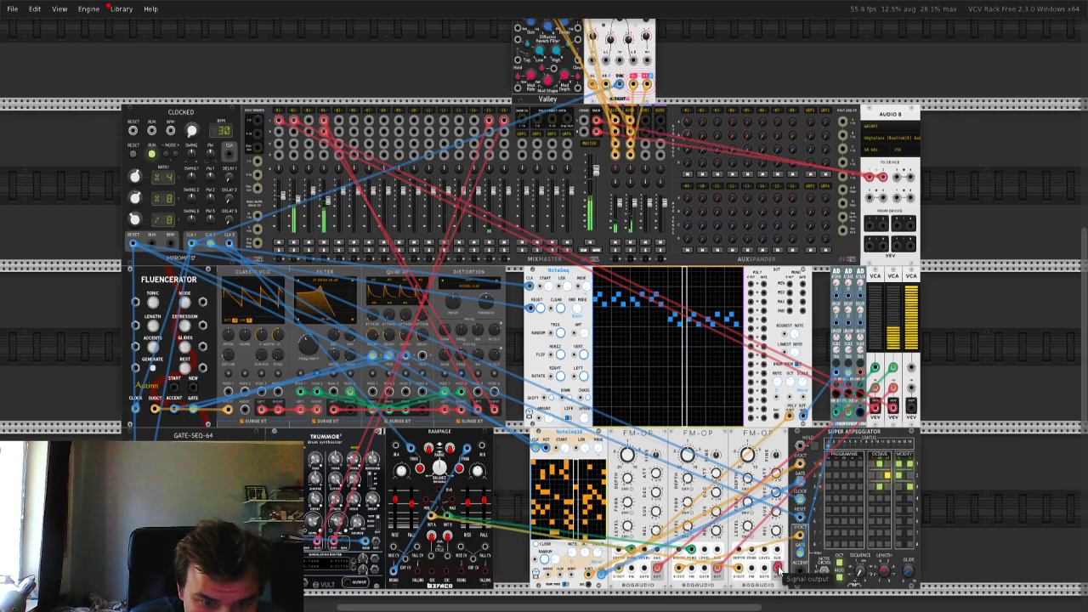
{"action": "left_click_drag", "start_coordinate": [779, 570], "coordinate": [911, 369]}
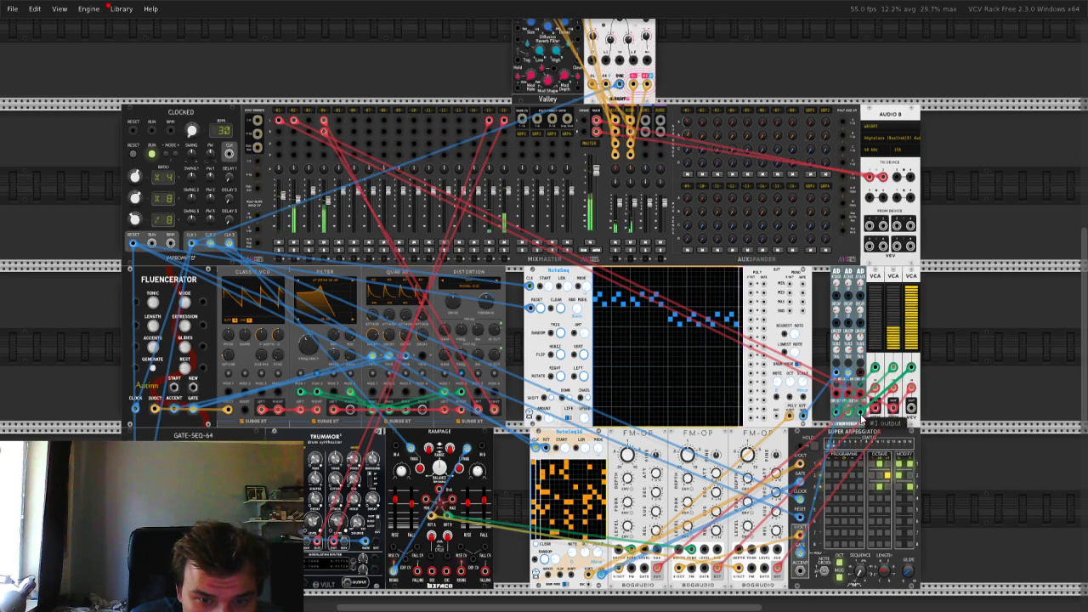
- Trigger the third AttackDecay from Rampage and route the third VCA to mixer track 3, adjusting the track's level
{"action": "left_click_drag", "start_coordinate": [859, 381], "coordinate": [432, 576]}
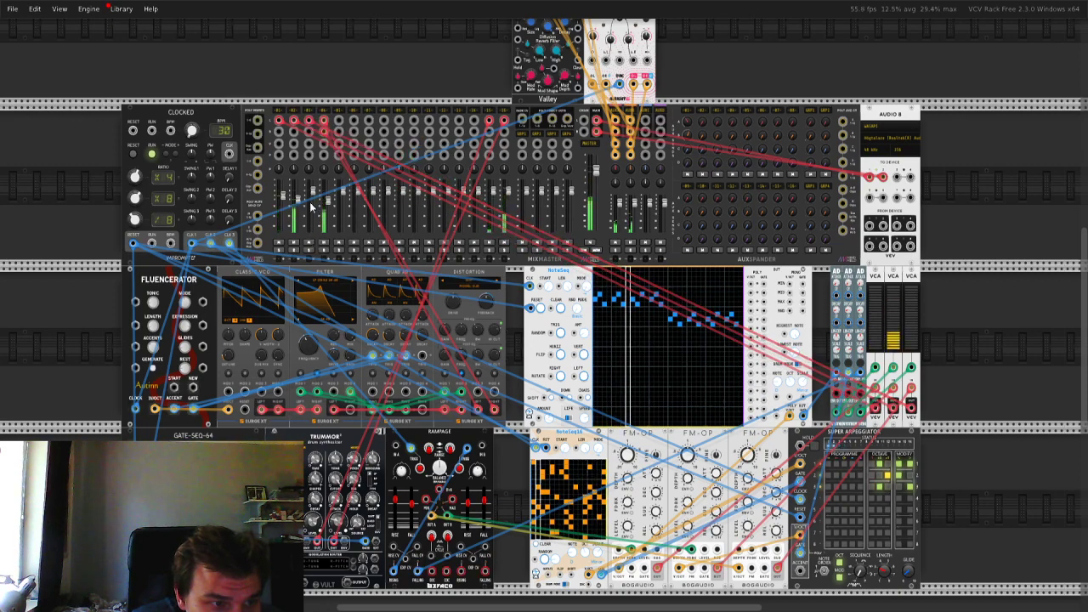
{"action": "left_click_drag", "start_coordinate": [310, 204], "coordinate": [311, 203]}
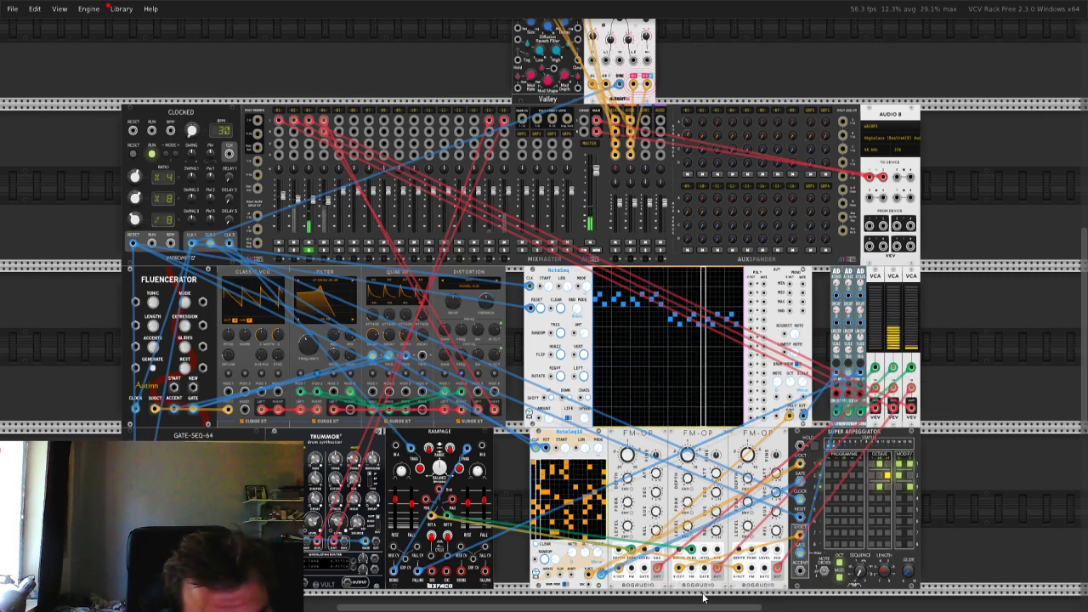
- Replace the Rampage cable at the third FM-OP's pitch input with one from the Surge XT Classic VCO's left output
{"action": "left_click_drag", "start_coordinate": [661, 565], "coordinate": [740, 568]}
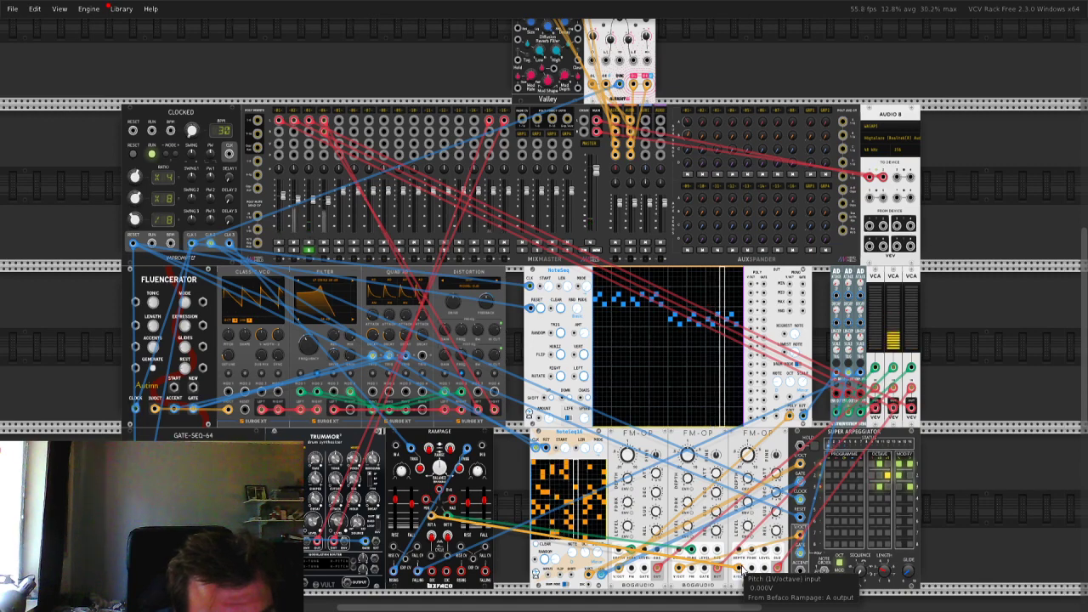
{"action": "left_click_drag", "start_coordinate": [741, 568], "coordinate": [511, 578]}
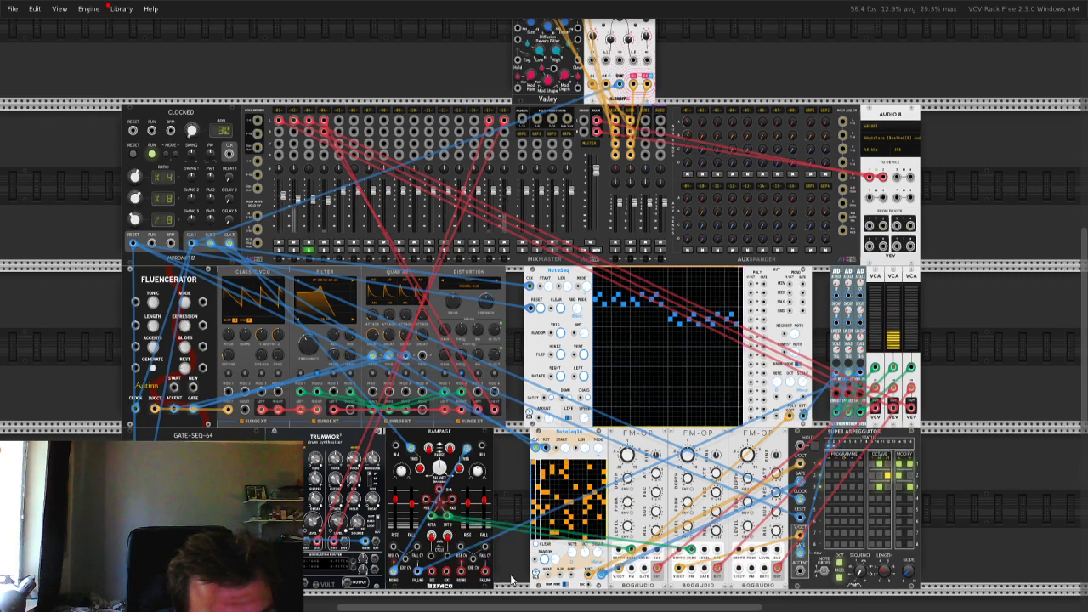
{"action": "left_click_drag", "start_coordinate": [736, 575], "coordinate": [617, 582]}
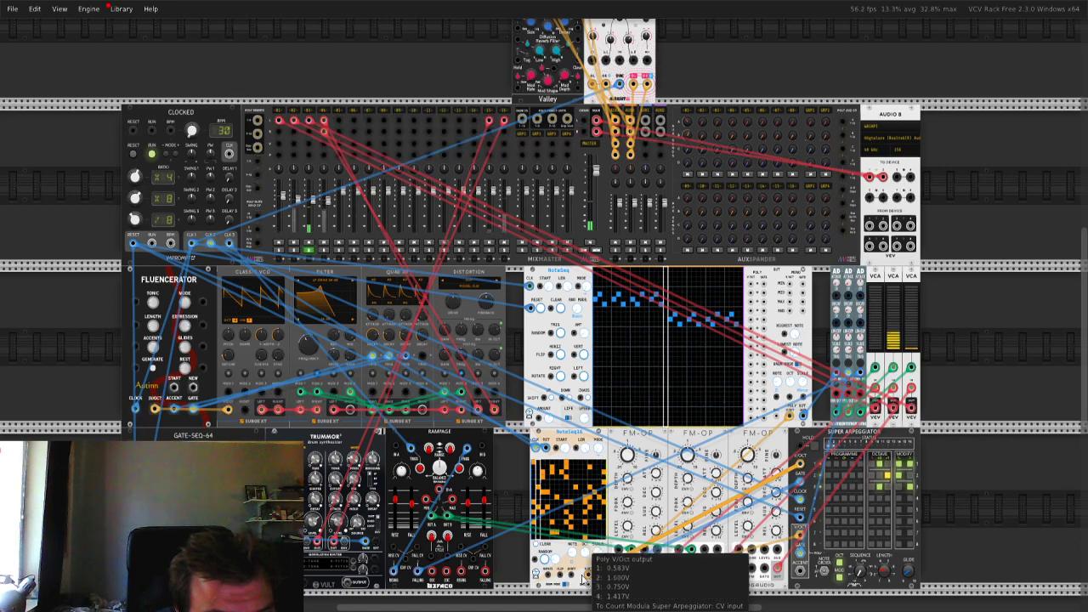
{"action": "left_click_drag", "start_coordinate": [592, 581], "coordinate": [478, 414]}
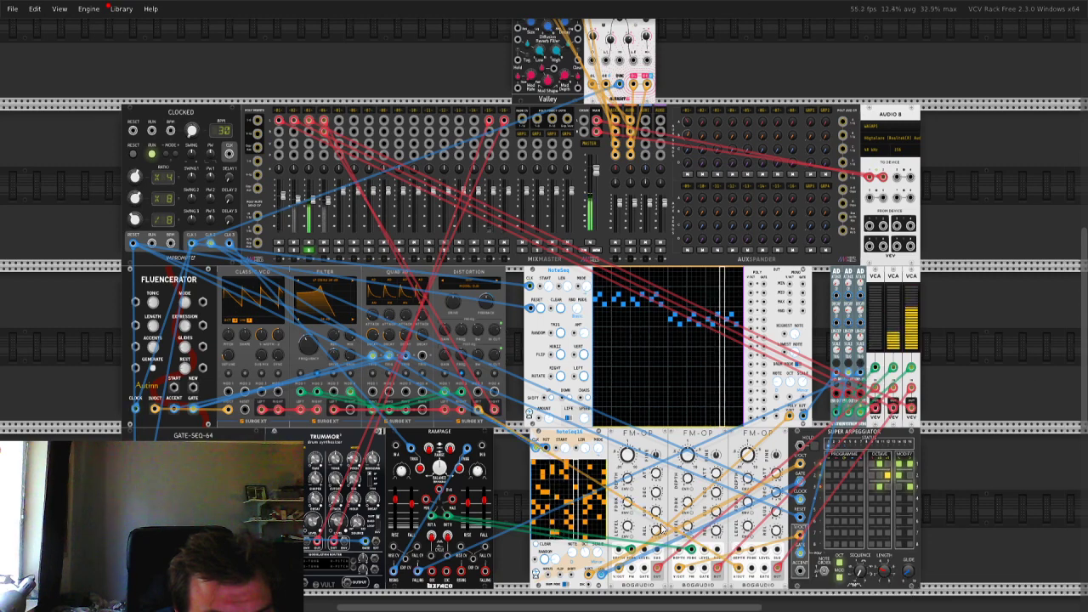
{"action": "left_click_drag", "start_coordinate": [479, 414], "coordinate": [262, 411]}
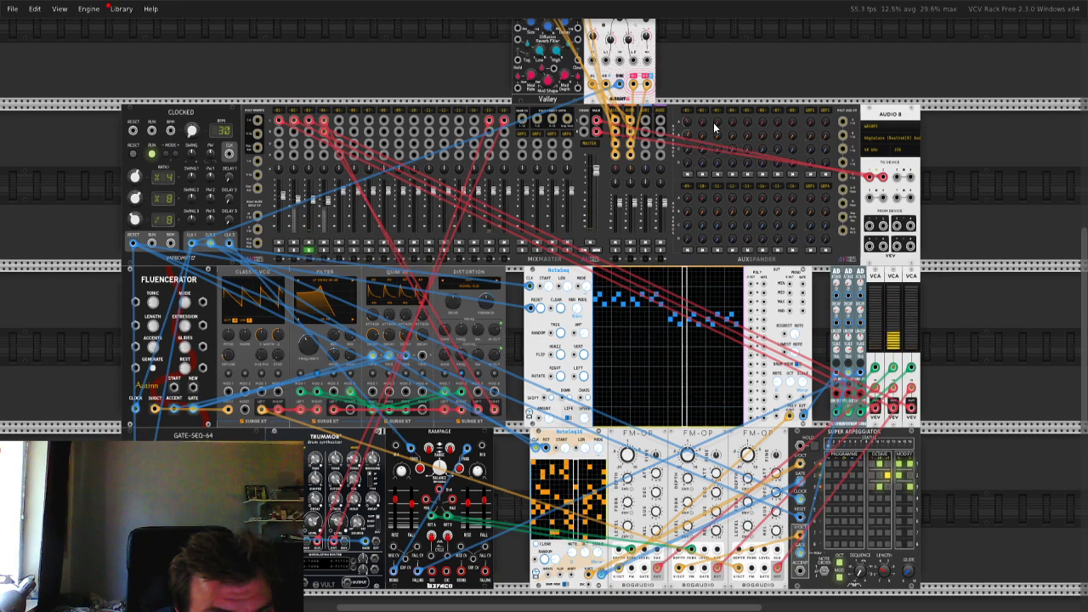
- Raise mixer track 3's first auxiliary send and gradually lower the track's fader within the full mix
{"action": "left_click_drag", "start_coordinate": [714, 123], "coordinate": [714, 115]}
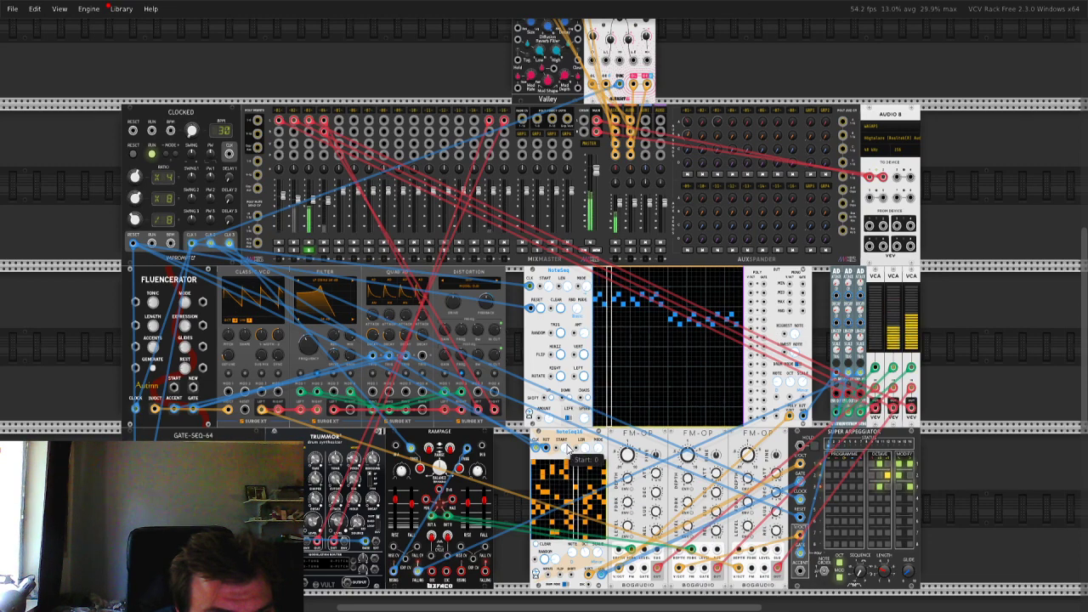
{"action": "mouse_move", "coordinate": [316, 202]}
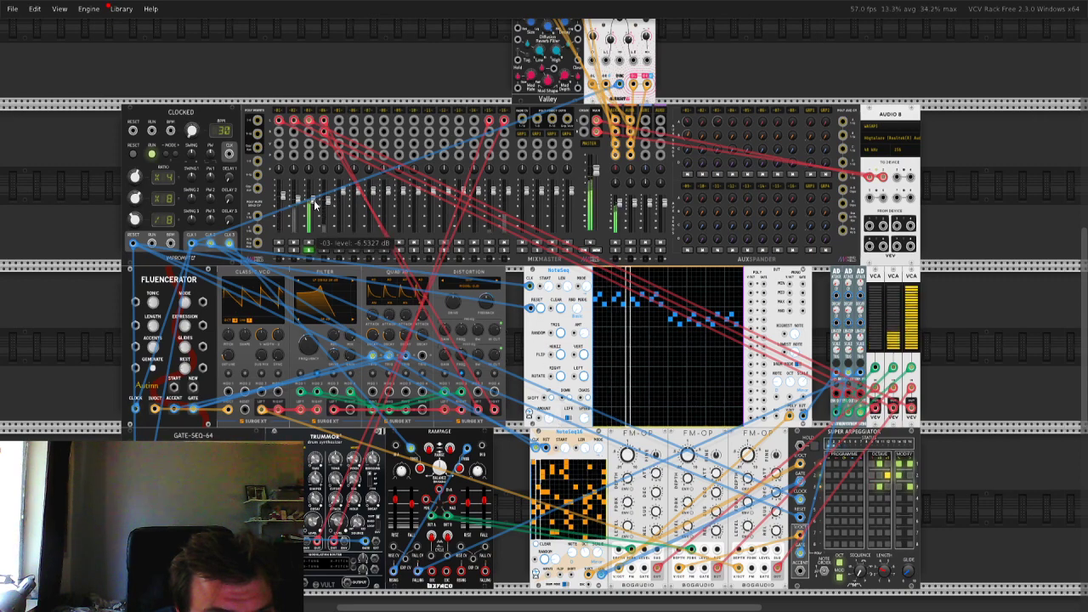
{"action": "left_click_drag", "start_coordinate": [314, 205], "coordinate": [315, 206]}
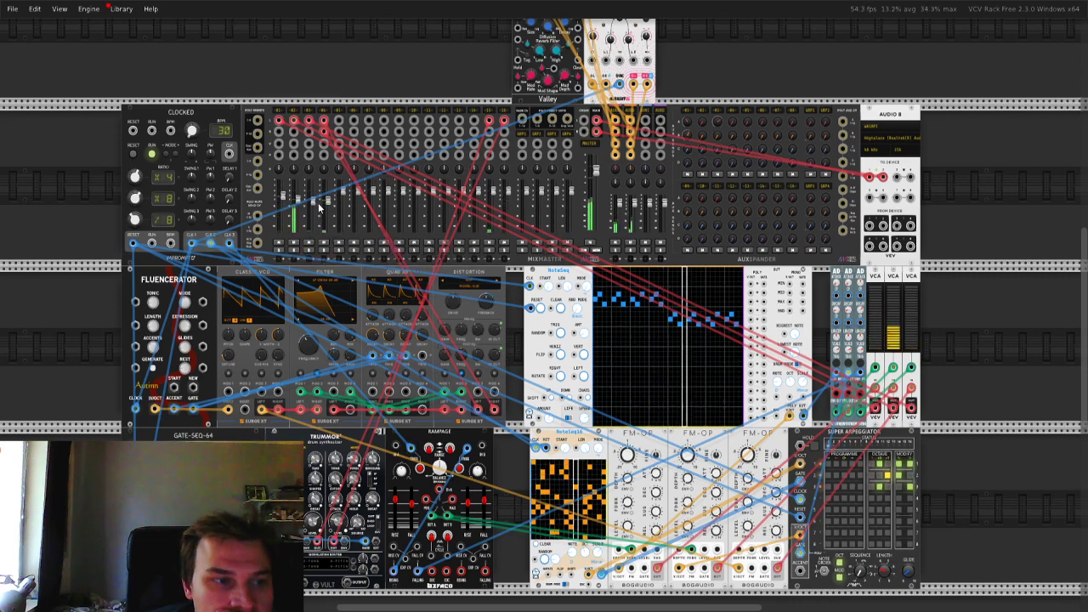
{"action": "left_click_drag", "start_coordinate": [320, 205], "coordinate": [320, 208]}
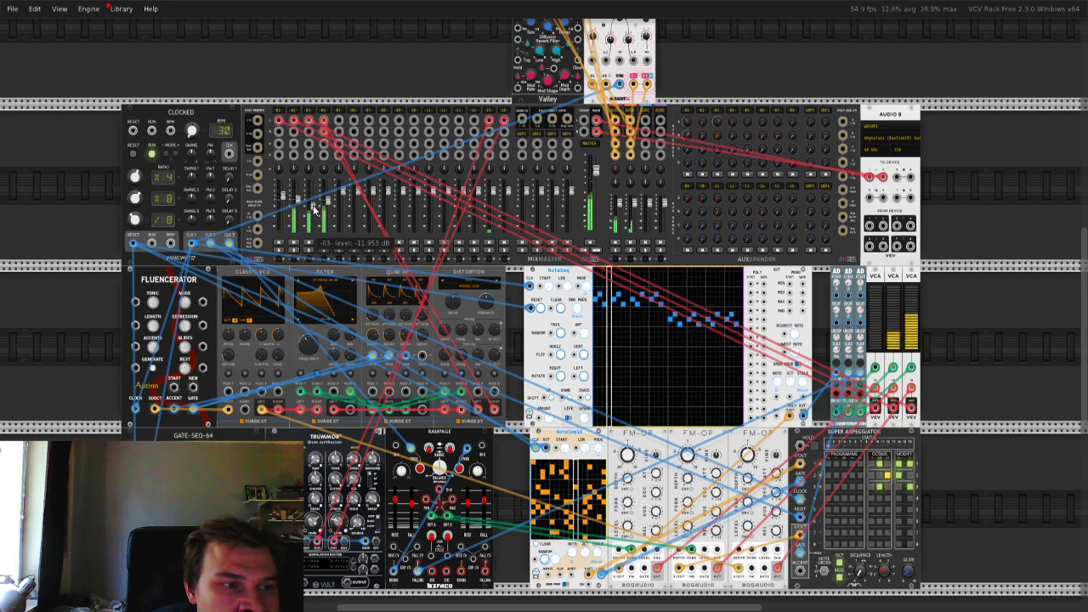
{"action": "left_click_drag", "start_coordinate": [313, 207], "coordinate": [313, 214]}
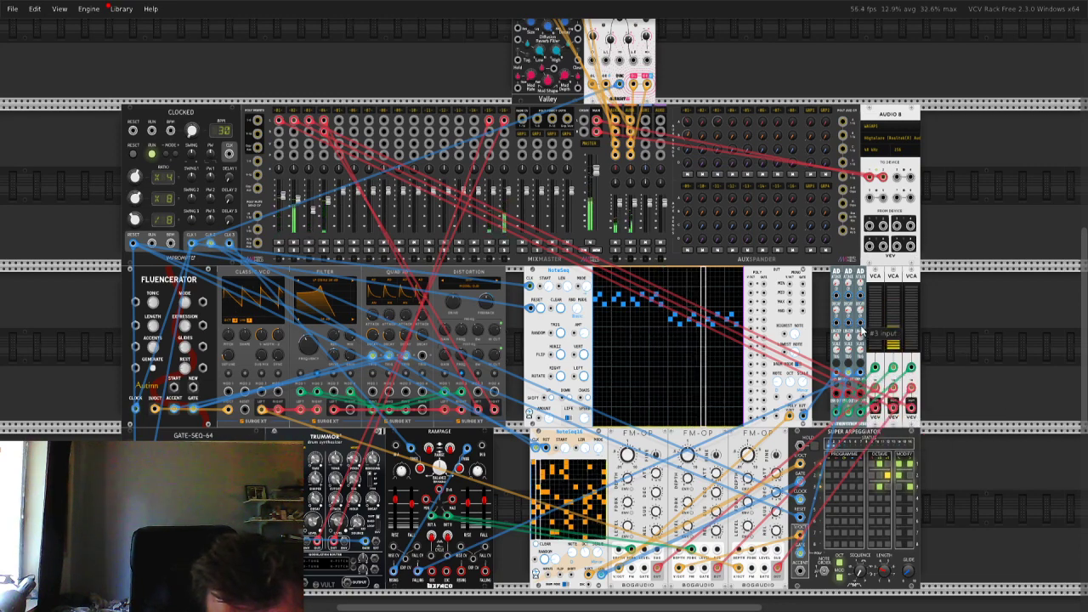
- Replace the AttackDecay cable at the third VCA's CV input with the Classic VCO's right output and raise track 3's fader slightly
{"action": "left_click_drag", "start_coordinate": [864, 325], "coordinate": [279, 408]}
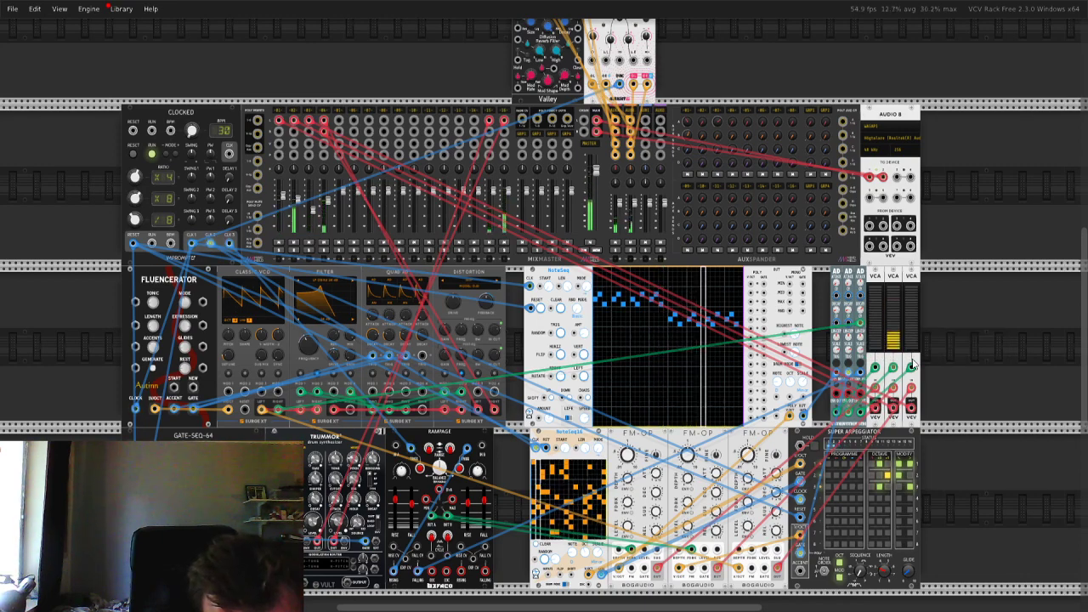
{"action": "mouse_move", "coordinate": [914, 367]}
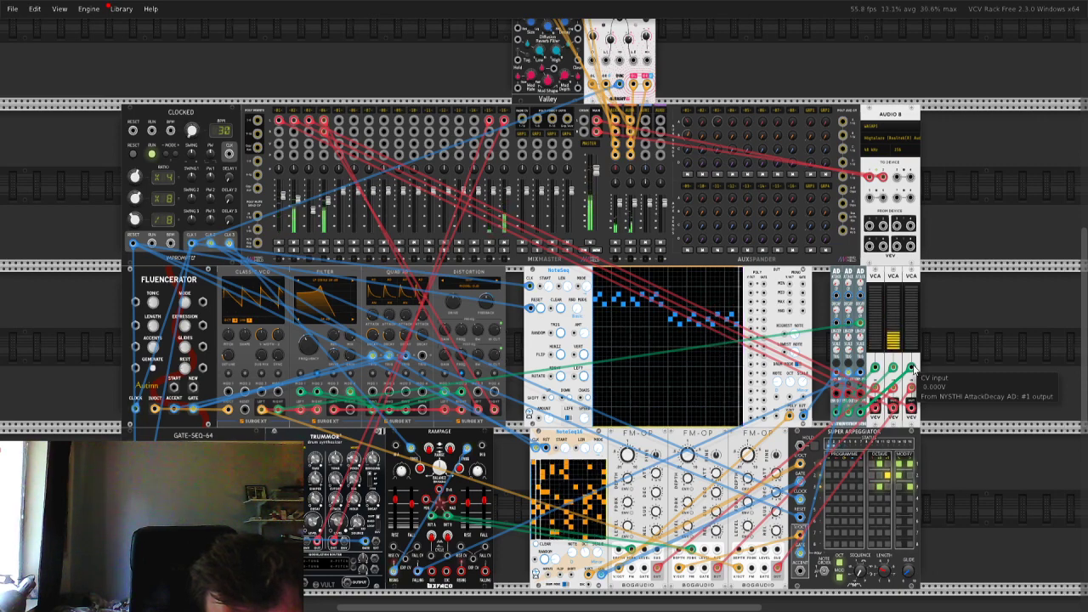
{"action": "left_click_drag", "start_coordinate": [914, 368], "coordinate": [973, 486]}
{"action": "left_click_drag", "start_coordinate": [860, 323], "coordinate": [911, 367]}
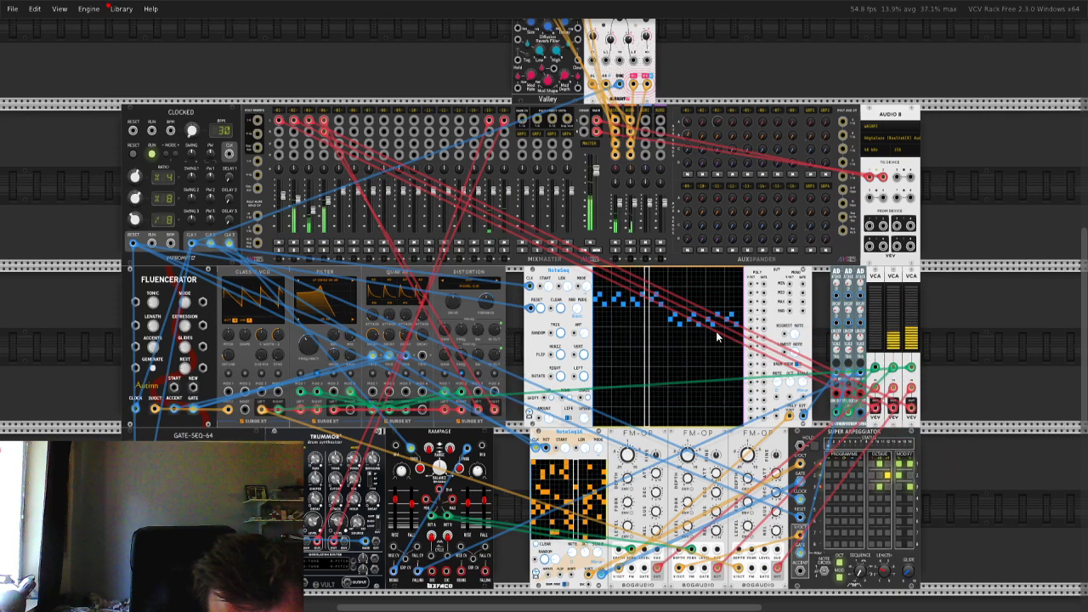
{"action": "mouse_move", "coordinate": [315, 212]}
{"action": "left_mouse_down"}
{"action": "mouse_move", "coordinate": [314, 194]}
{"action": "mouse_move", "coordinate": [314, 210]}
{"action": "left_mouse_up"}
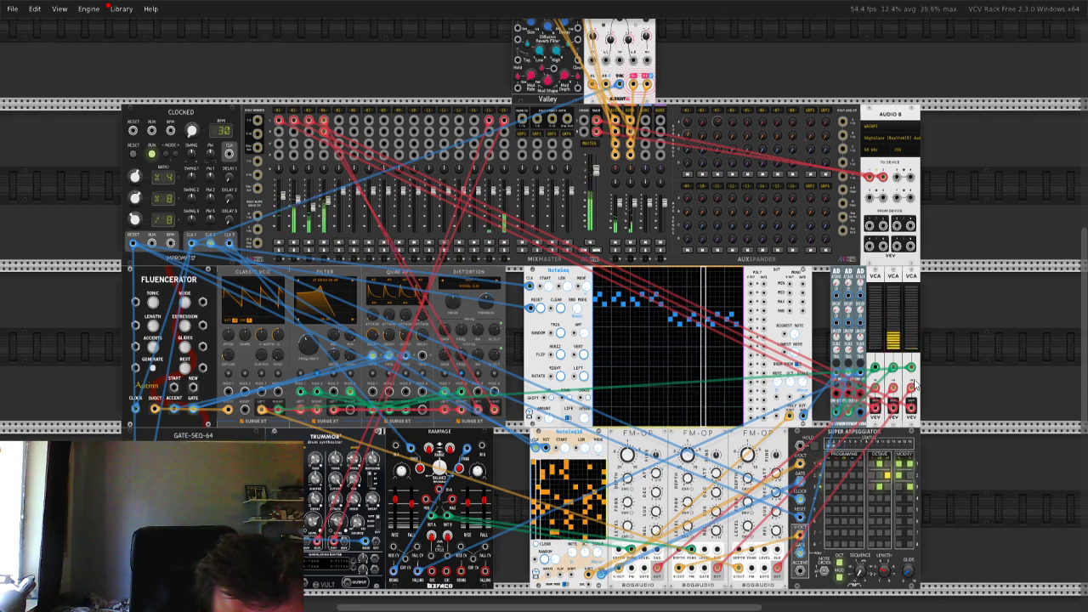
- Search the module library for "mult" and add Bidoo's Σ multiple between the NoteSeq and AttackDecay modules
{"action": "right_click", "coordinate": [974, 375]}
{"action": "type", "text": "mult"}
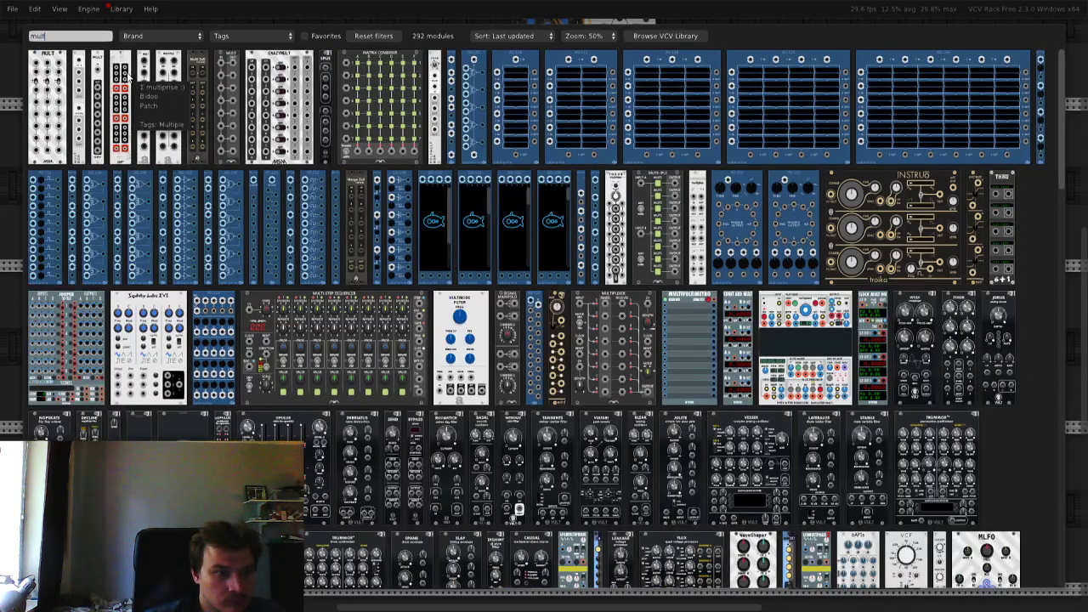
{"action": "left_click", "coordinate": [146, 79]}
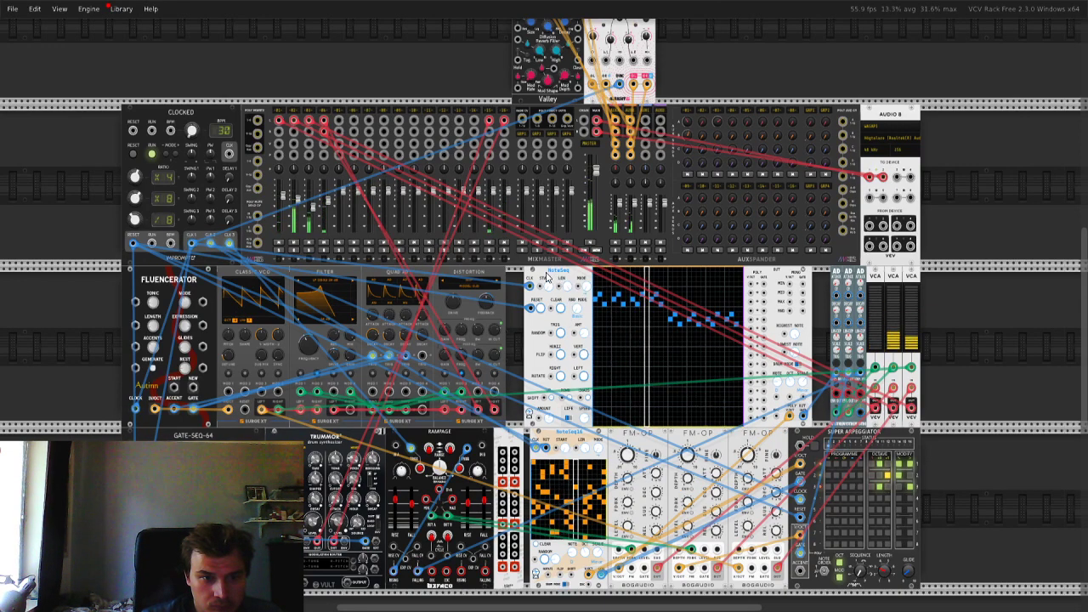
{"action": "left_click_drag", "start_coordinate": [545, 277], "coordinate": [525, 280]}
{"action": "left_click_drag", "start_coordinate": [508, 493], "coordinate": [656, 379]}
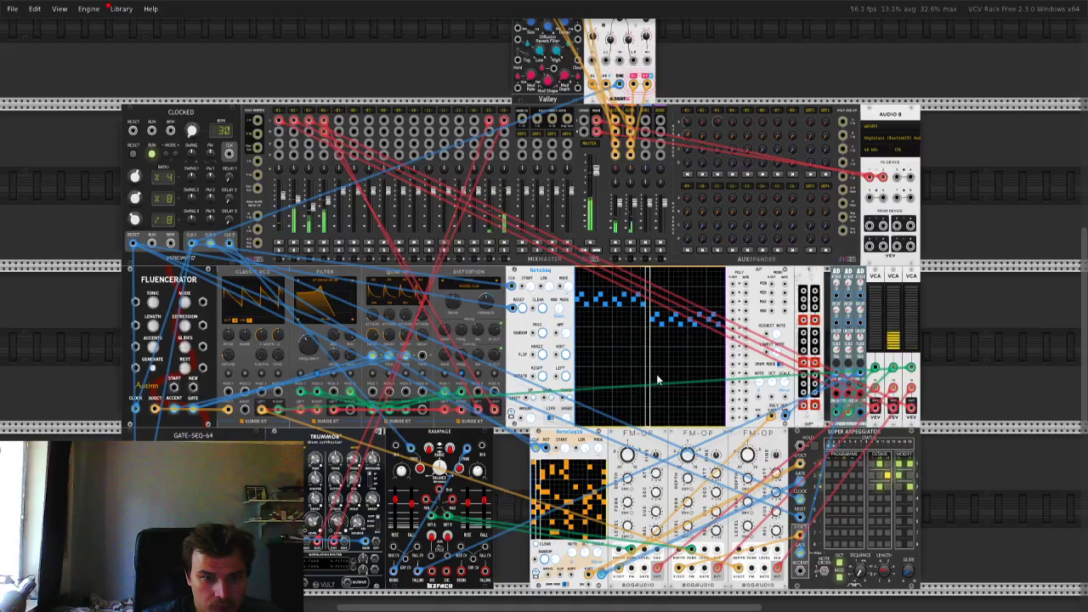
- Search the module library for "8ve" and add 8VERT beside the Σ multiple, closing the gap to the AttackDecay and VCA modules
{"action": "right_click", "coordinate": [1023, 337]}
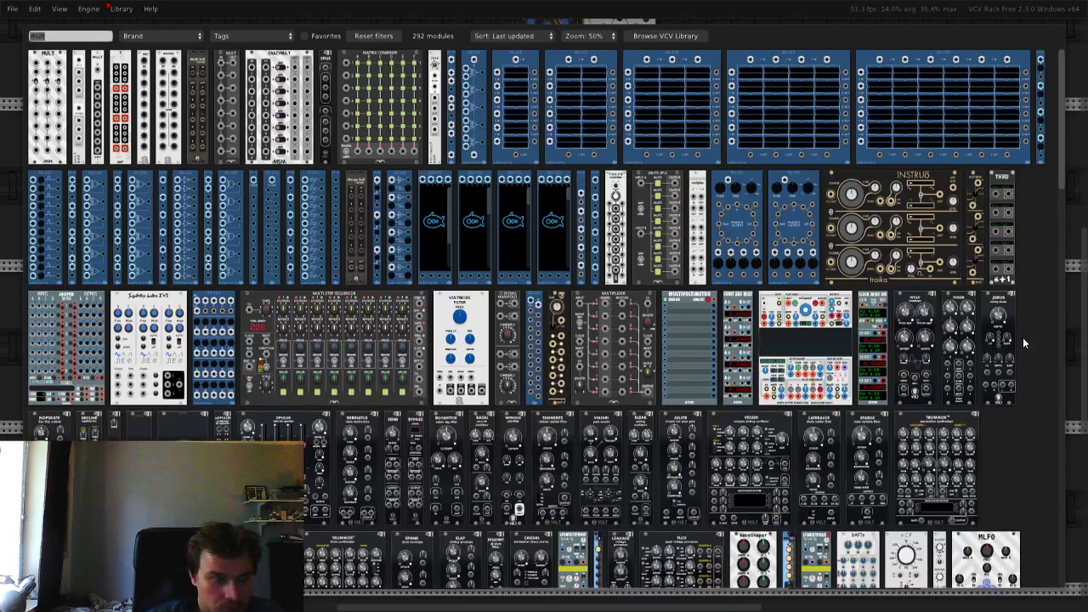
{"action": "type", "text": "8ve"}
{"action": "left_click", "coordinate": [45, 106]}
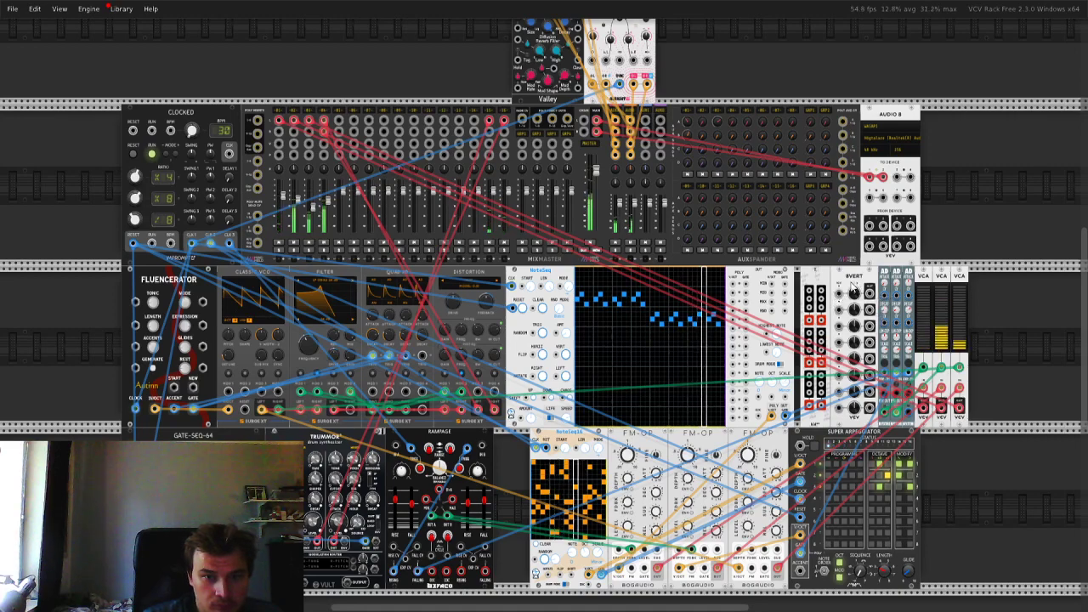
{"action": "left_click_drag", "start_coordinate": [815, 283], "coordinate": [846, 279]}
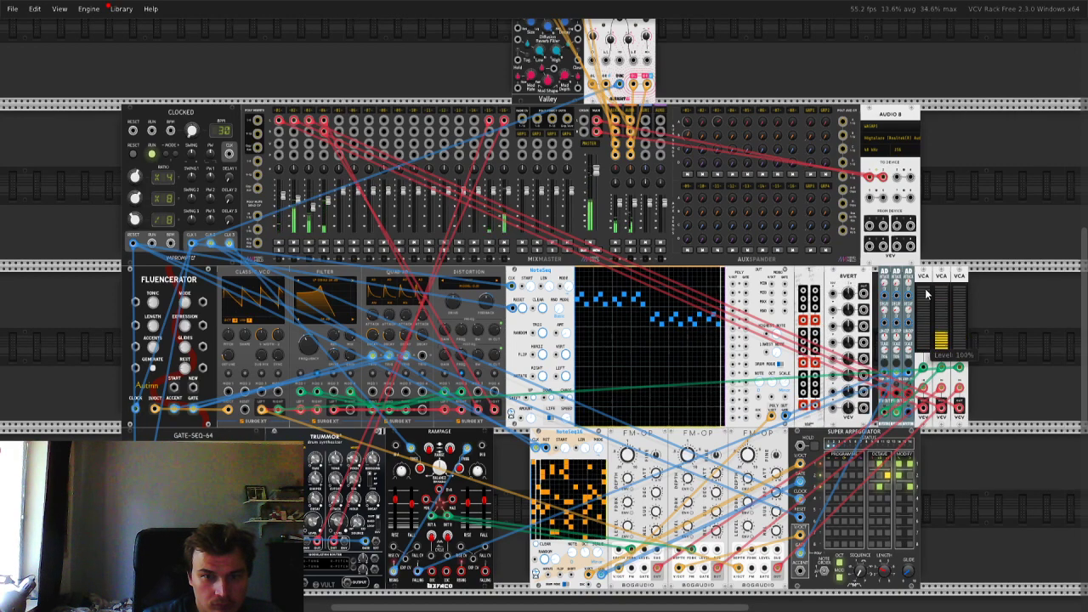
{"action": "left_click_drag", "start_coordinate": [975, 360], "coordinate": [883, 303]}
{"action": "left_click", "coordinate": [1003, 311]}
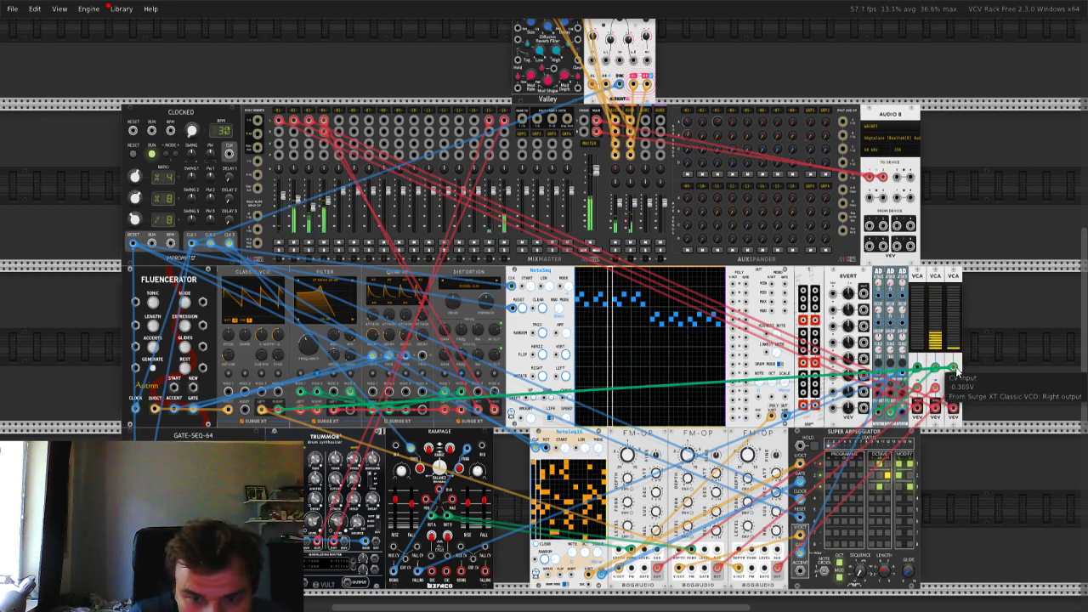
- Route the Classic VCO's right output through the Σ multiple and 8VERT's row 1 into the third VCA's CV input
{"action": "left_click_drag", "start_coordinate": [953, 367], "coordinate": [804, 294]}
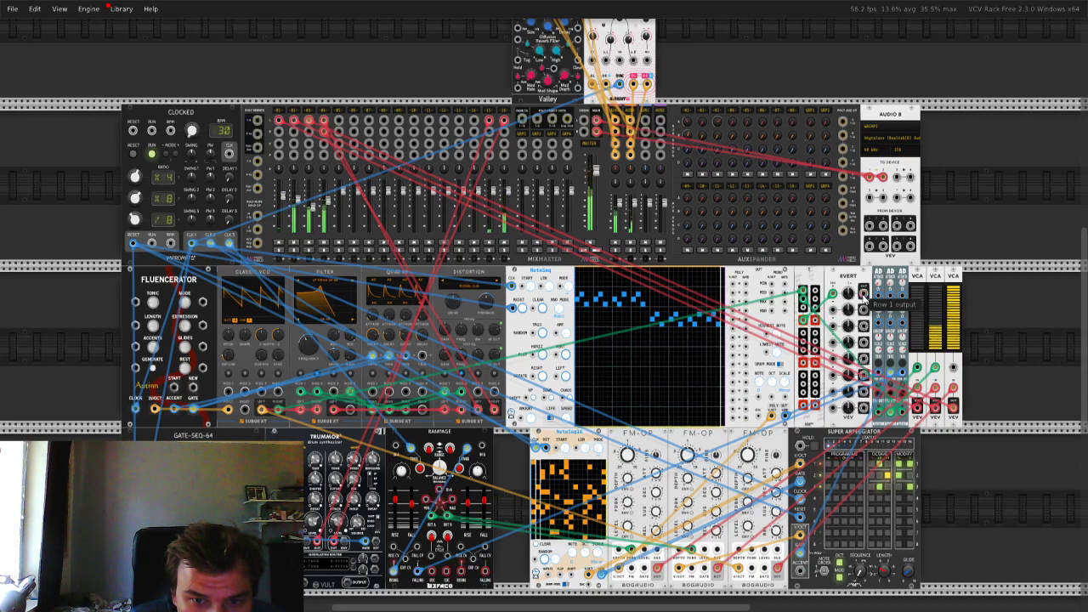
{"action": "left_click_drag", "start_coordinate": [864, 295], "coordinate": [954, 368]}
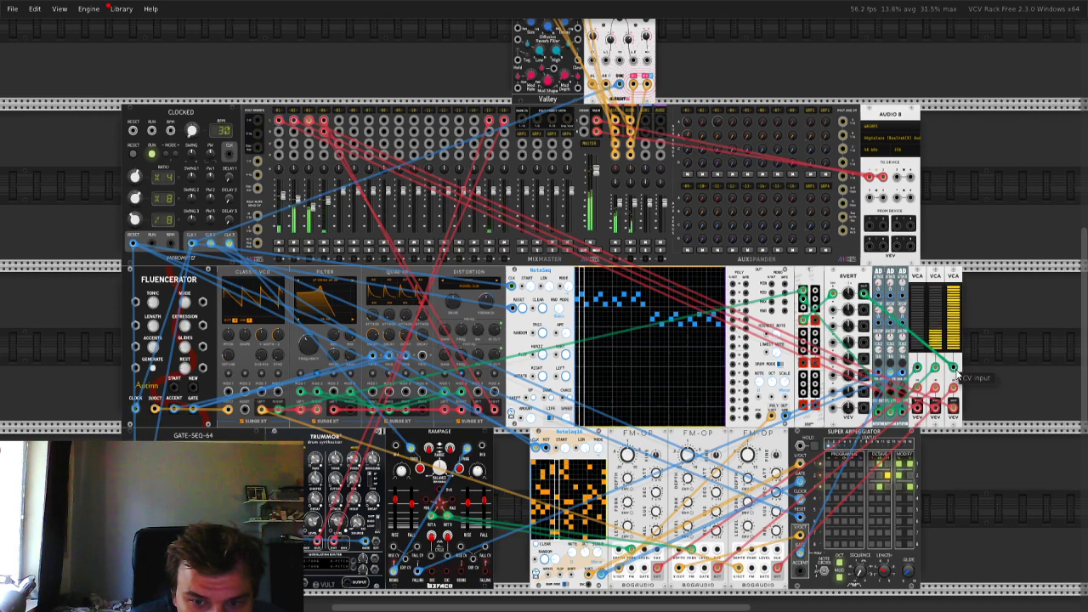
- Set 8VERT's row 1 gain to 50% and raise it to 65% as the final value
{"action": "right_click", "coordinate": [850, 295]}
{"action": "type", "text": "50"}
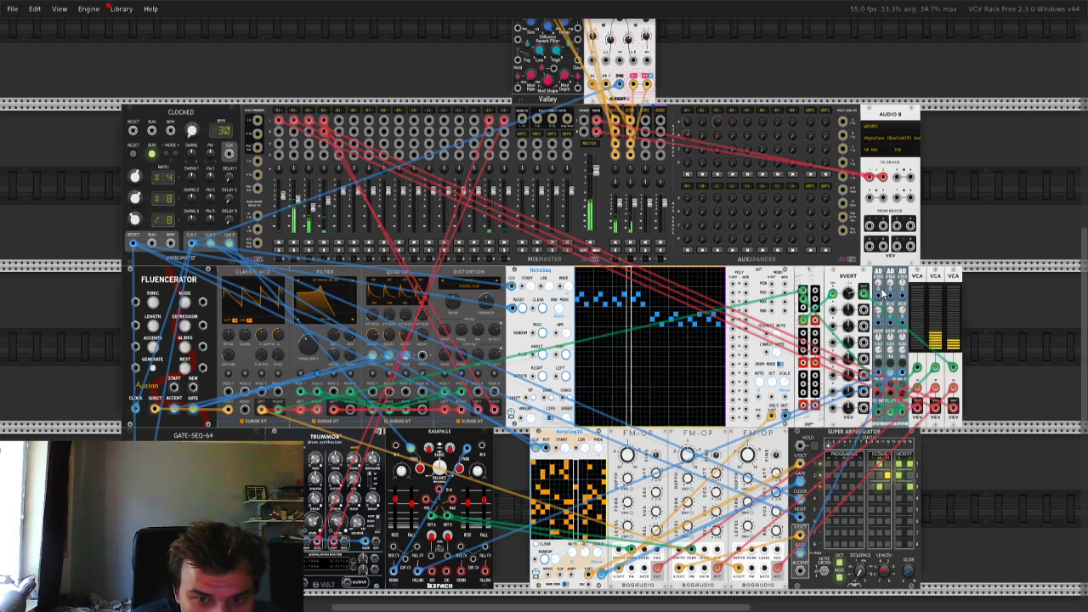
{"action": "right_click", "coordinate": [849, 294]}
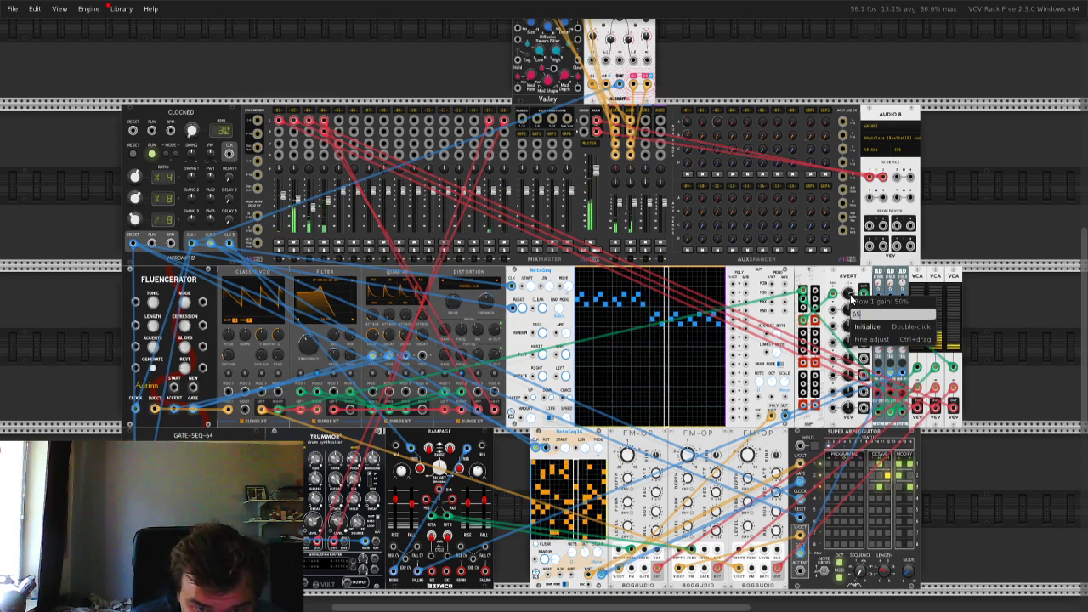
{"action": "left_click", "coordinate": [956, 210]}
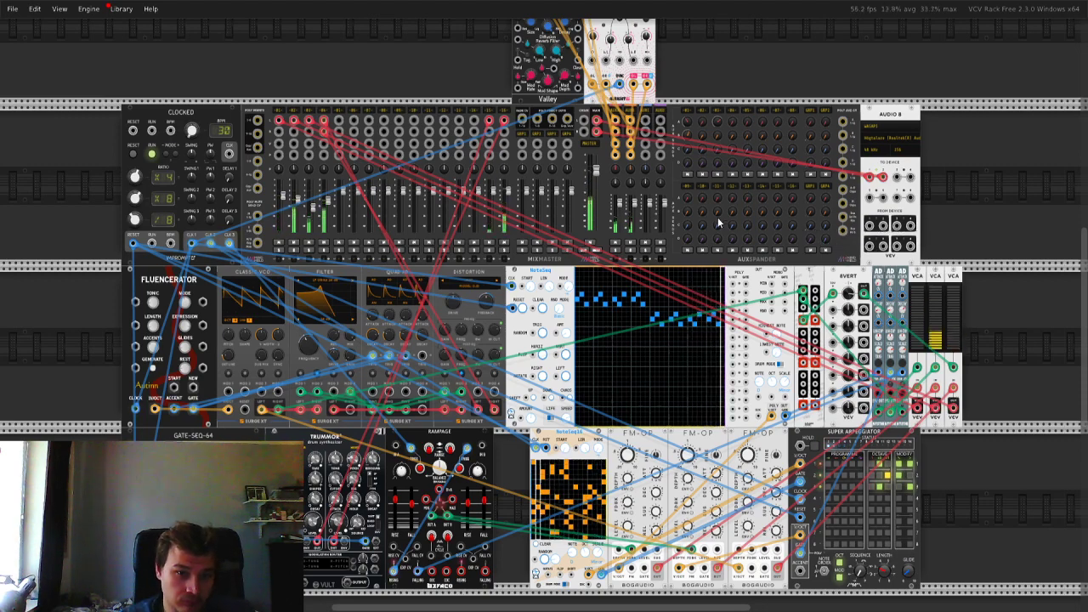
- Solo mixer track 2 and raise its first aux send on the AuxSpander
{"action": "mouse_move", "coordinate": [716, 214]}
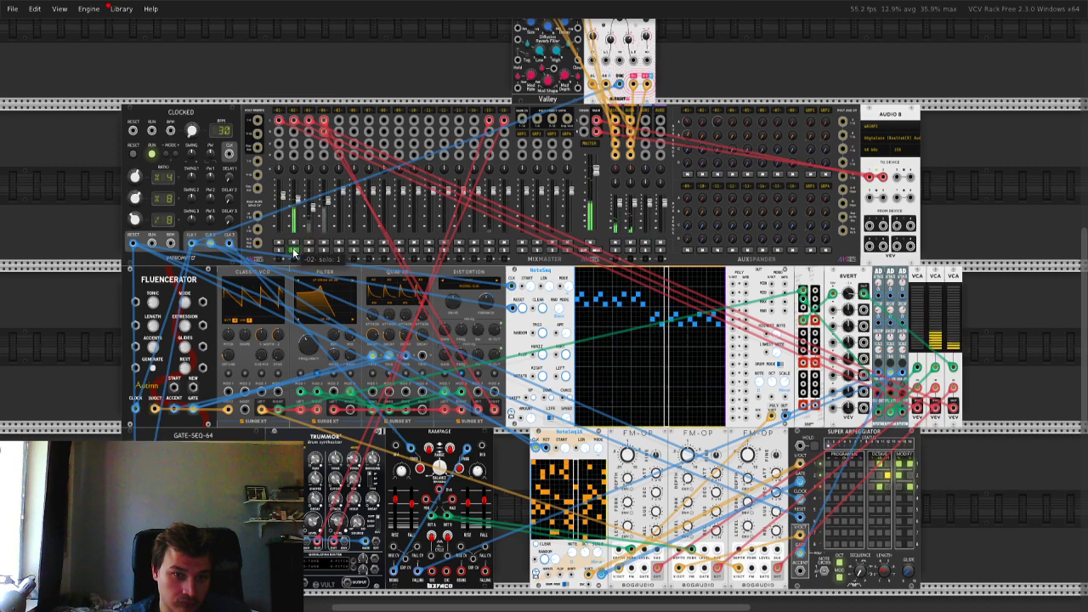
{"action": "left_click_drag", "start_coordinate": [701, 122], "coordinate": [701, 109]}
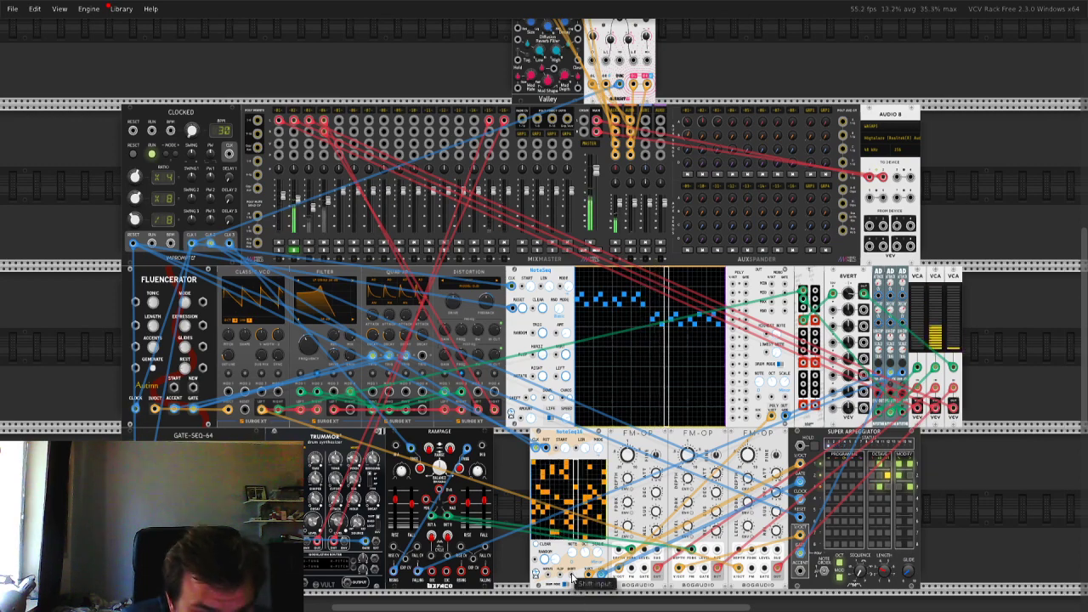
- Lower the NoteSeq16's octave to -2, raise it again, and unsolo mixer track 2
{"action": "scroll", "coordinate": [572, 590], "scroll_direction": "up", "scroll_amount": 2}
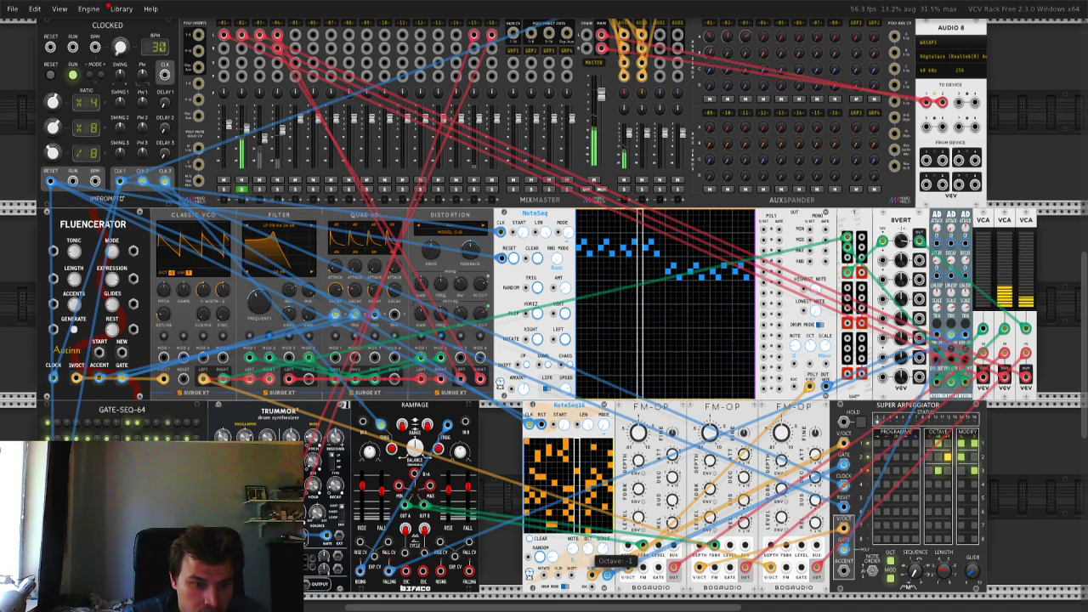
{"action": "left_click_drag", "start_coordinate": [588, 548], "coordinate": [587, 567]}
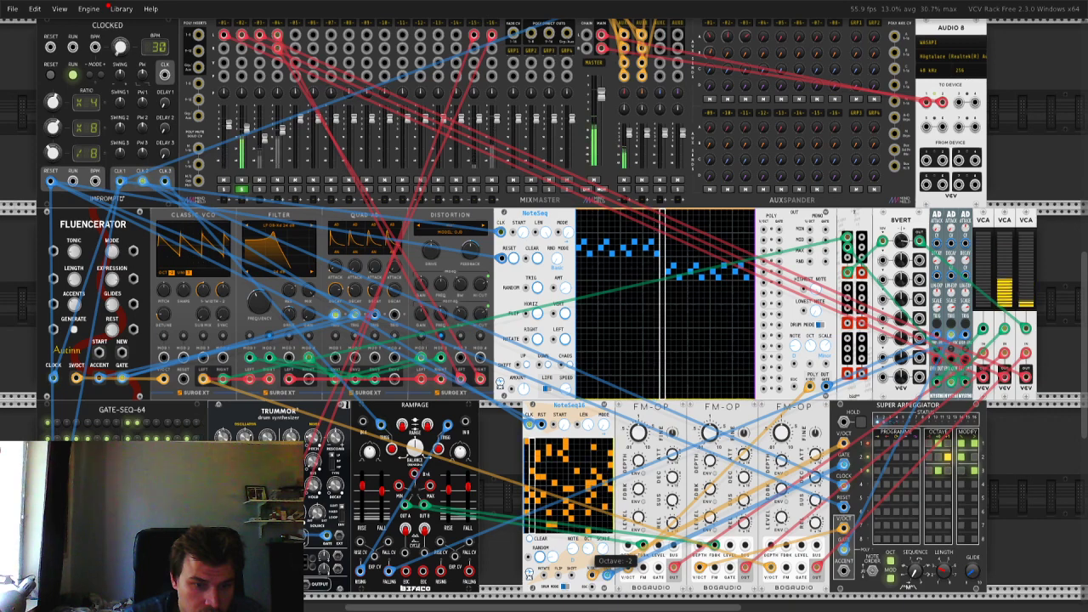
{"action": "left_click_drag", "start_coordinate": [587, 548], "coordinate": [587, 531]}
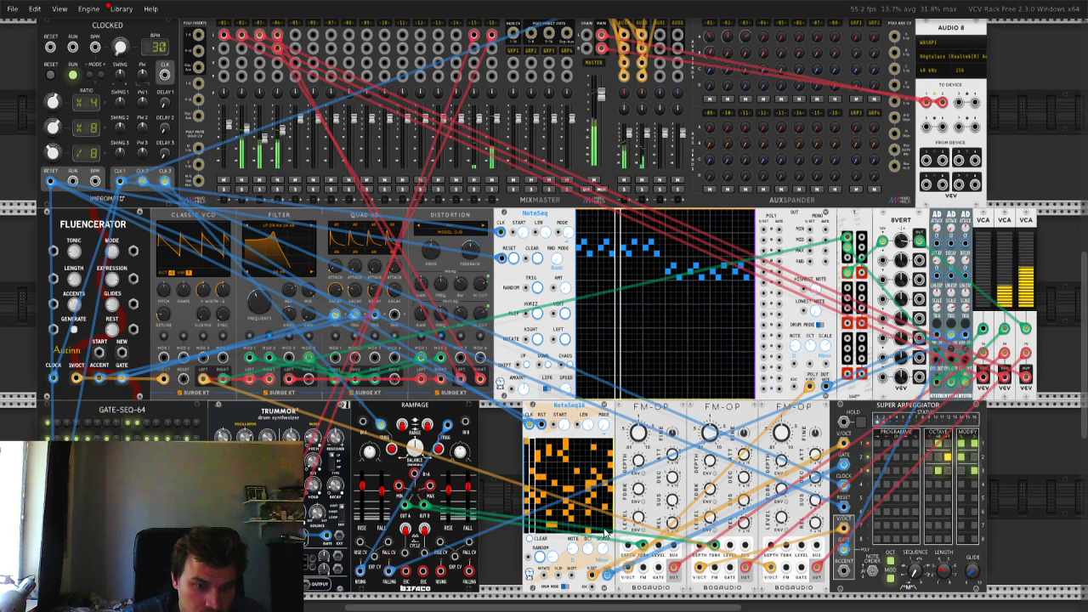
- With mixer track 1 soloed, raise its first aux send and slightly adjust the first AttackDecay's second knob, ending with the solo off
{"action": "left_click", "coordinate": [223, 188]}
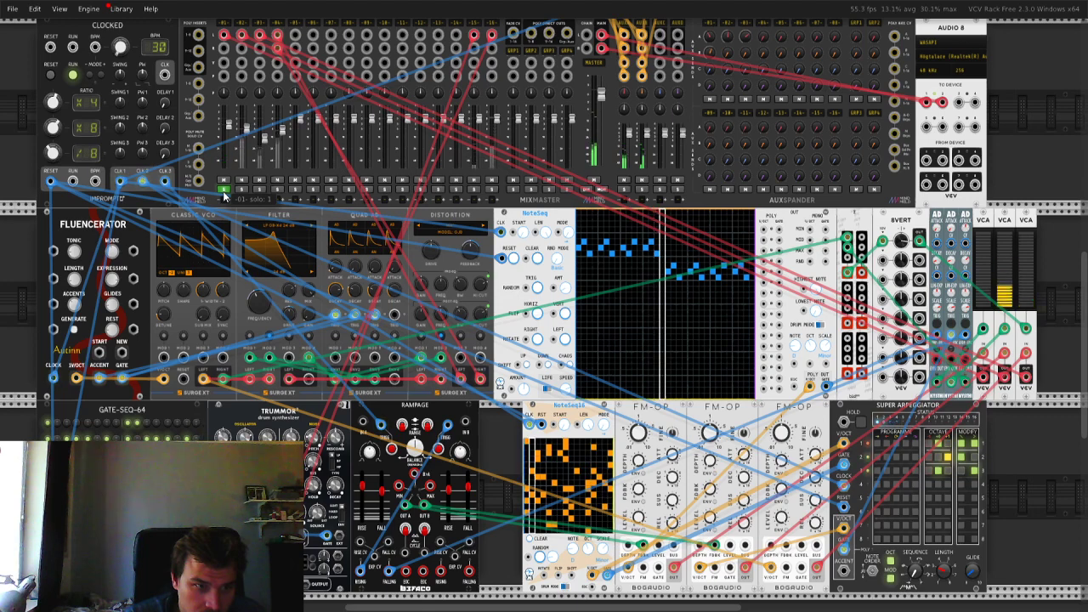
{"action": "scroll", "coordinate": [706, 129], "scroll_direction": "up", "scroll_amount": 3}
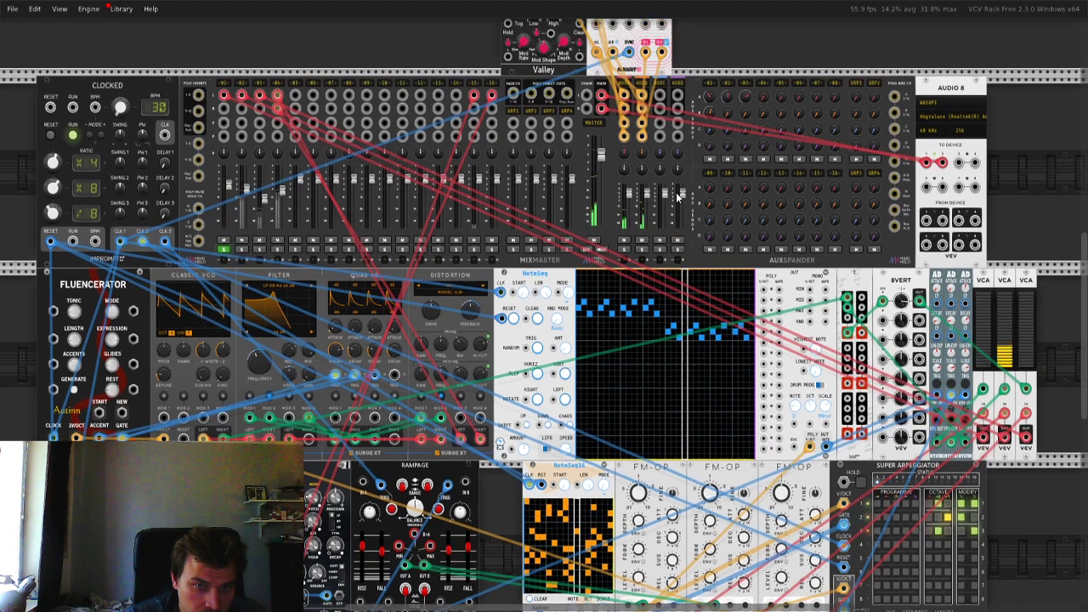
{"action": "left_click_drag", "start_coordinate": [705, 129], "coordinate": [706, 110]}
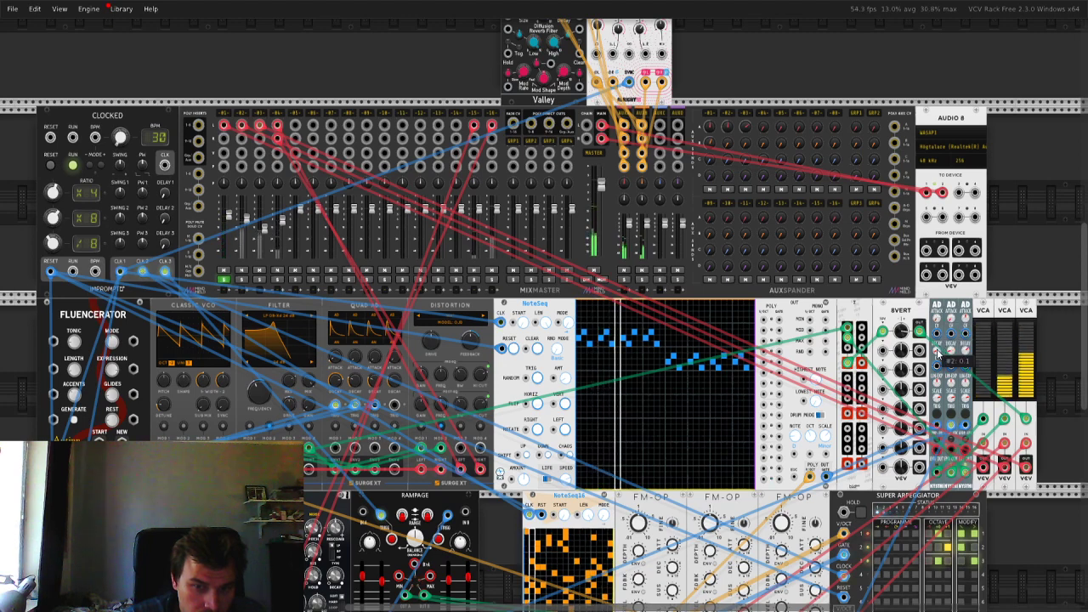
{"action": "left_click_drag", "start_coordinate": [938, 350], "coordinate": [939, 346]}
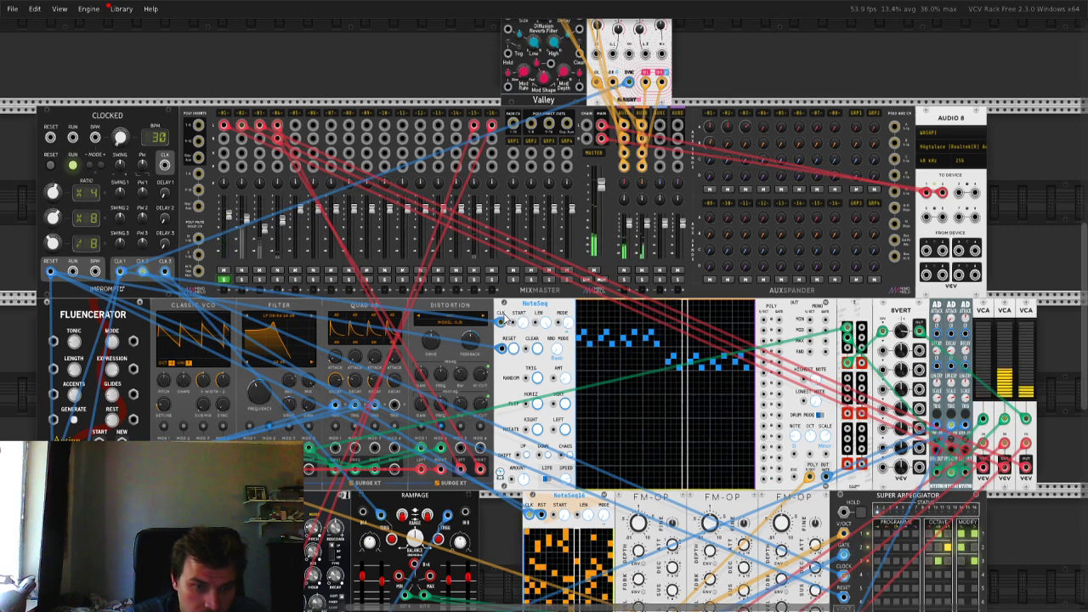
{"action": "left_click", "coordinate": [225, 281]}
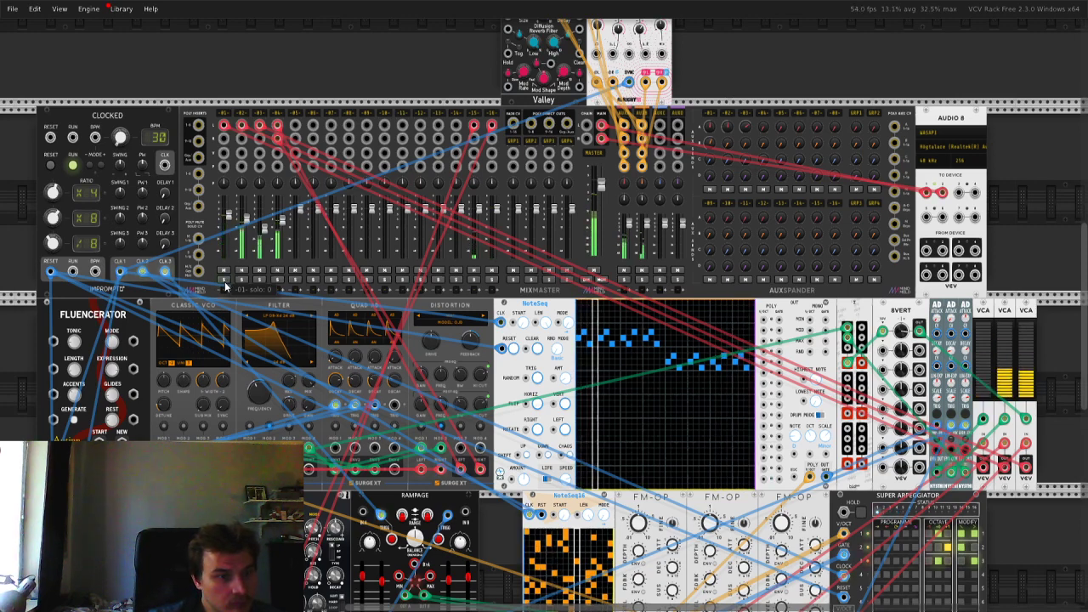
- Readjust the octave setting of the NoteSeq16 in the bottom row
{"action": "scroll", "coordinate": [606, 349], "scroll_direction": "down", "scroll_amount": 4}
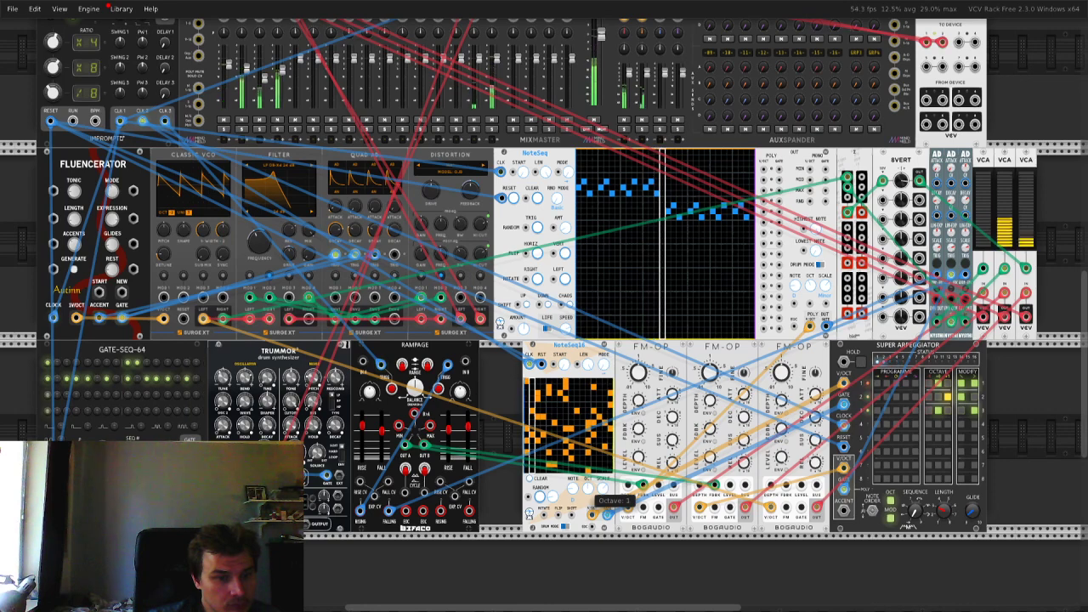
{"action": "mouse_move", "coordinate": [588, 488]}
{"action": "left_mouse_down"}
{"action": "mouse_move", "coordinate": [587, 471]}
{"action": "mouse_move", "coordinate": [602, 489]}
{"action": "left_mouse_up"}
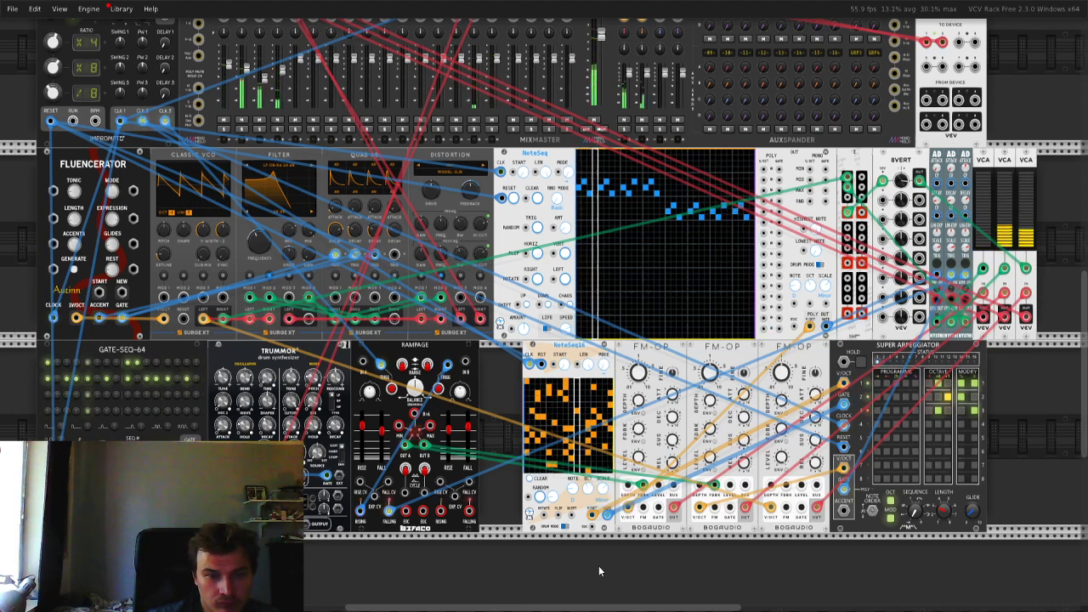
{"action": "scroll", "coordinate": [599, 570], "scroll_direction": "up", "scroll_amount": 3}
{"action": "scroll", "coordinate": [598, 578], "scroll_direction": "up", "scroll_amount": 2}
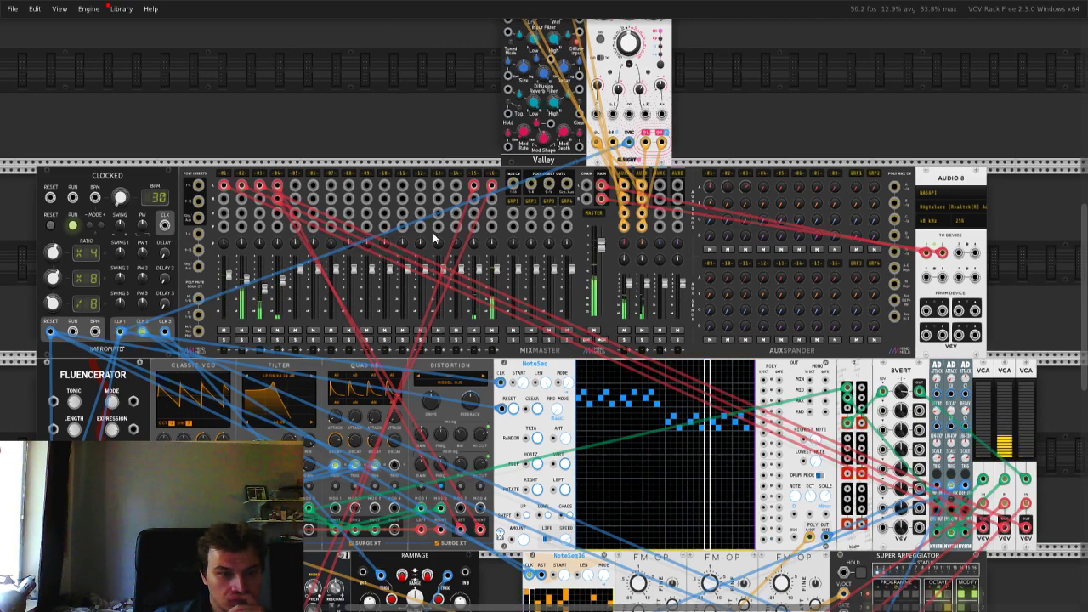
{"action": "scroll", "coordinate": [488, 277], "scroll_direction": "down", "scroll_amount": 5}
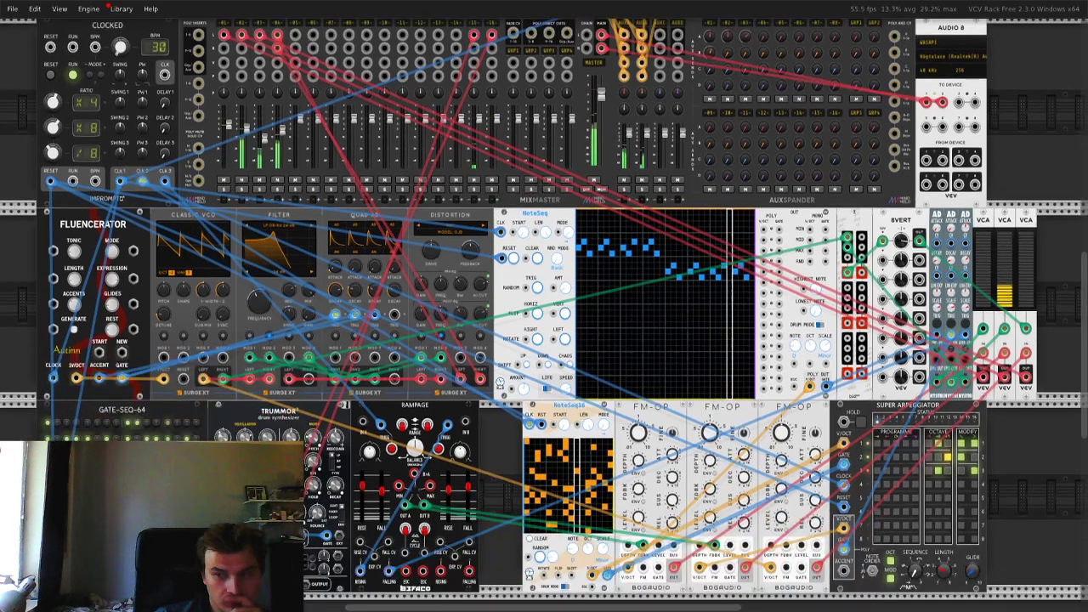